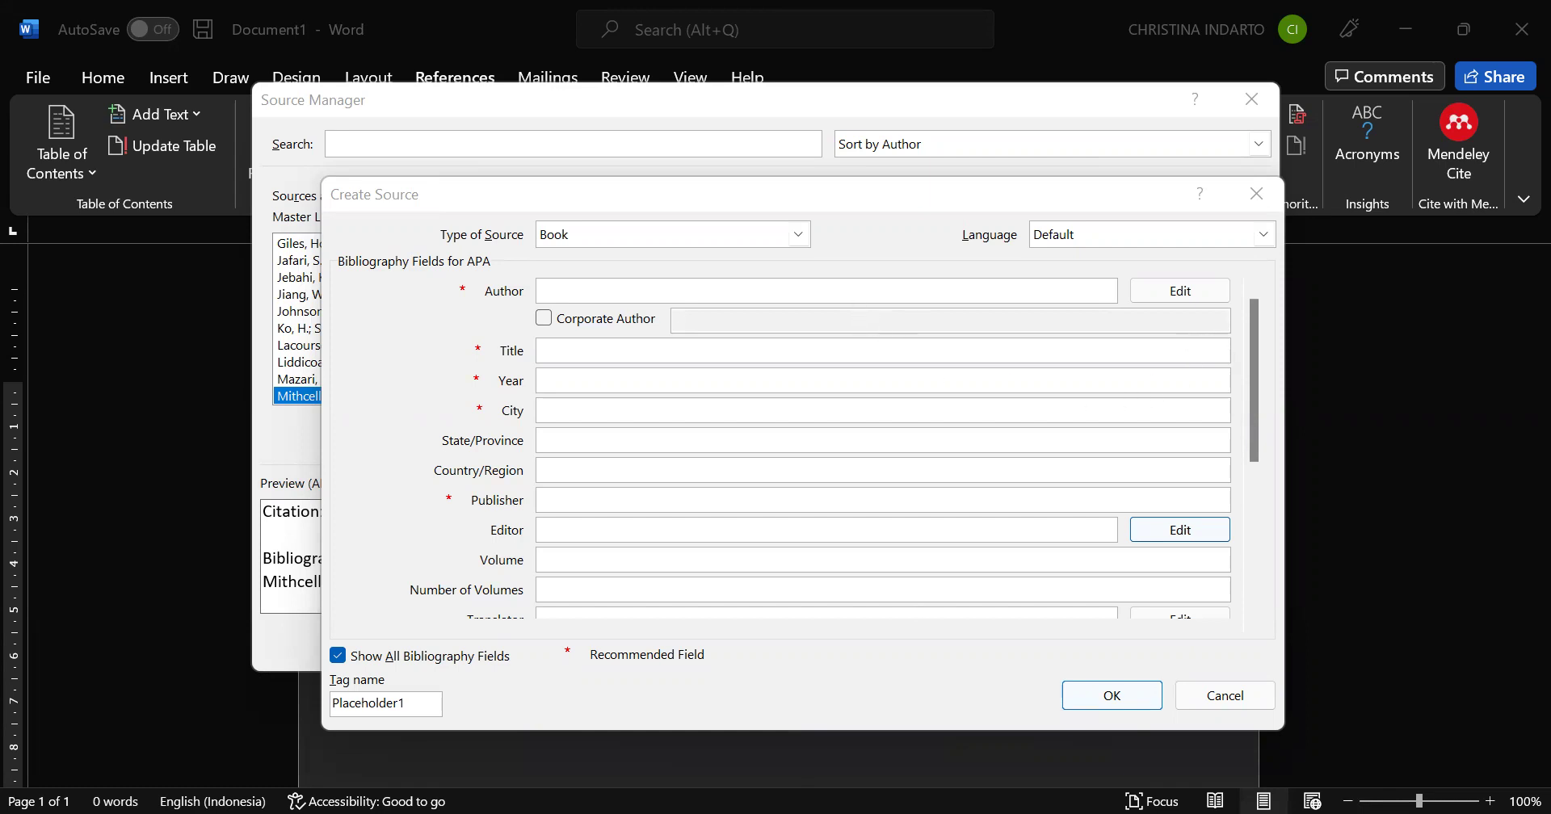
Replace the pasted Author text with the book's two authors as 'Surname, Initial', separated by a semicolon
{"action": "left_click", "coordinate": [671, 289]}
{"action": "type", "text": "ROSAMOND MITCHELL"}
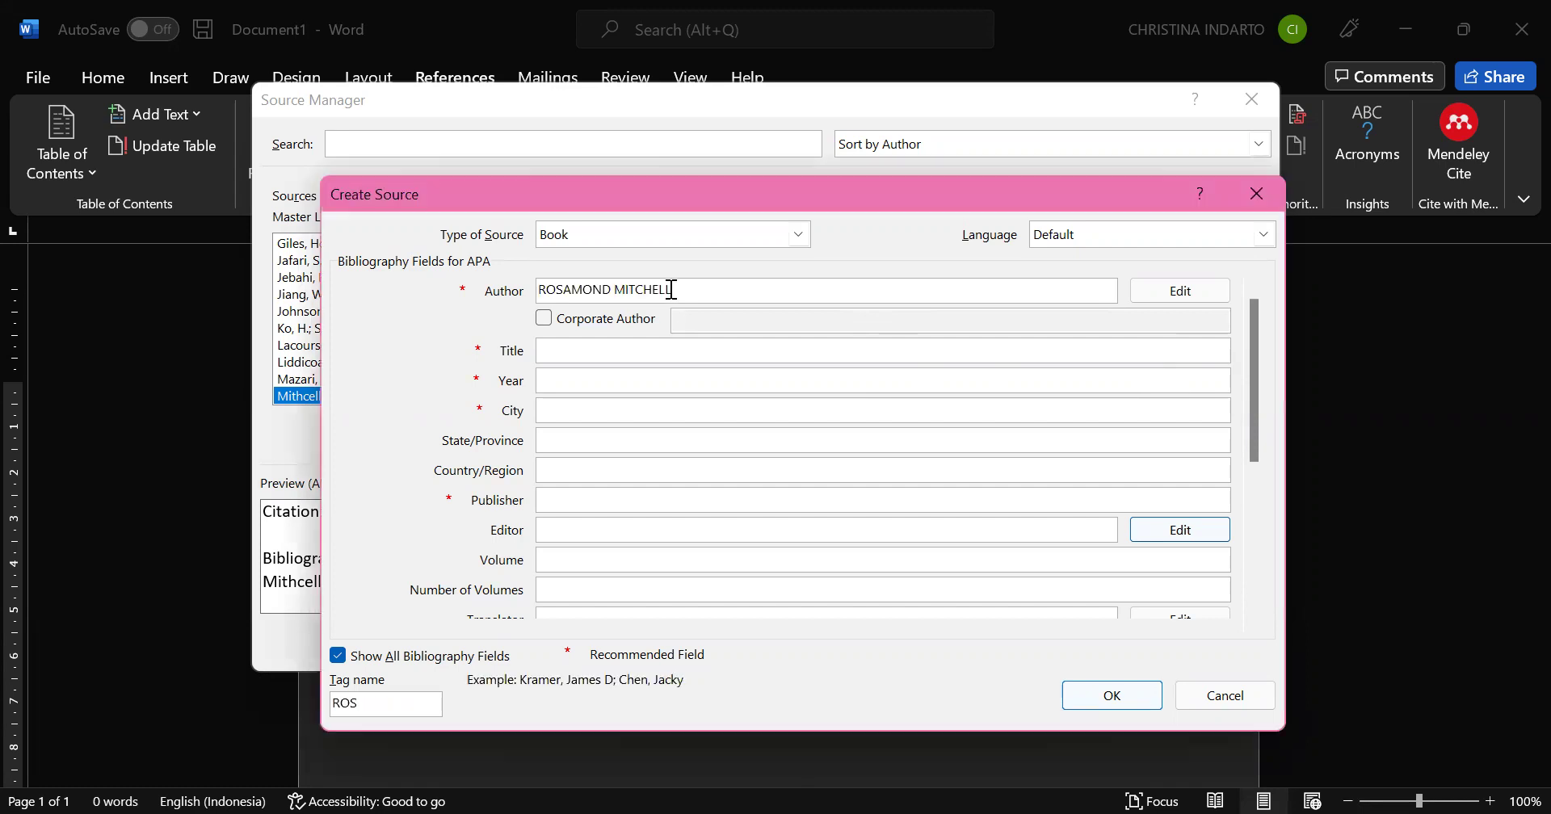
{"action": "left_click_drag", "start_coordinate": [673, 291], "coordinate": [540, 291]}
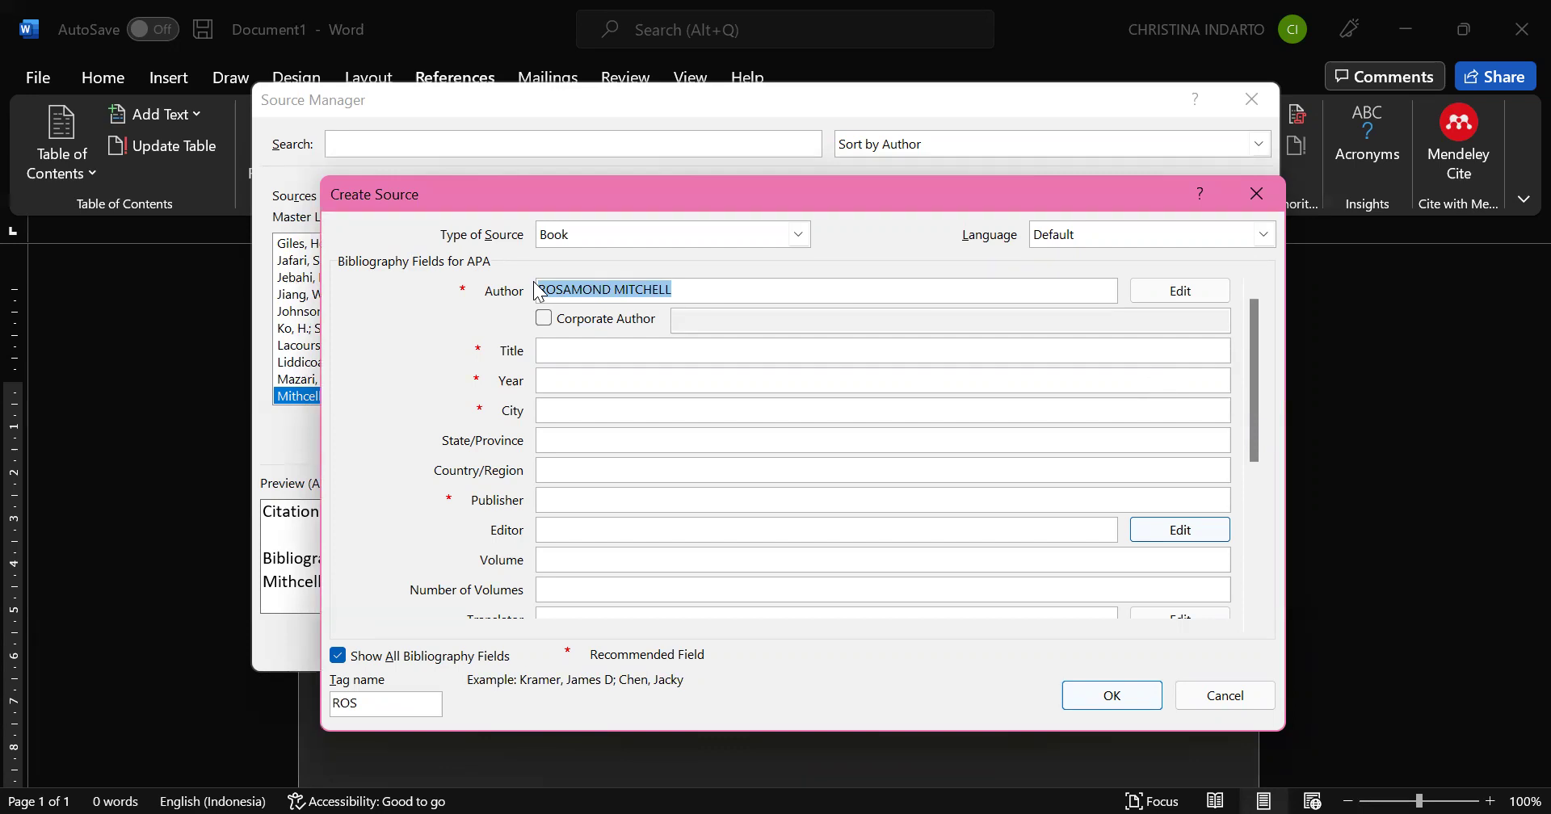
{"action": "type", "text": "Mi"}
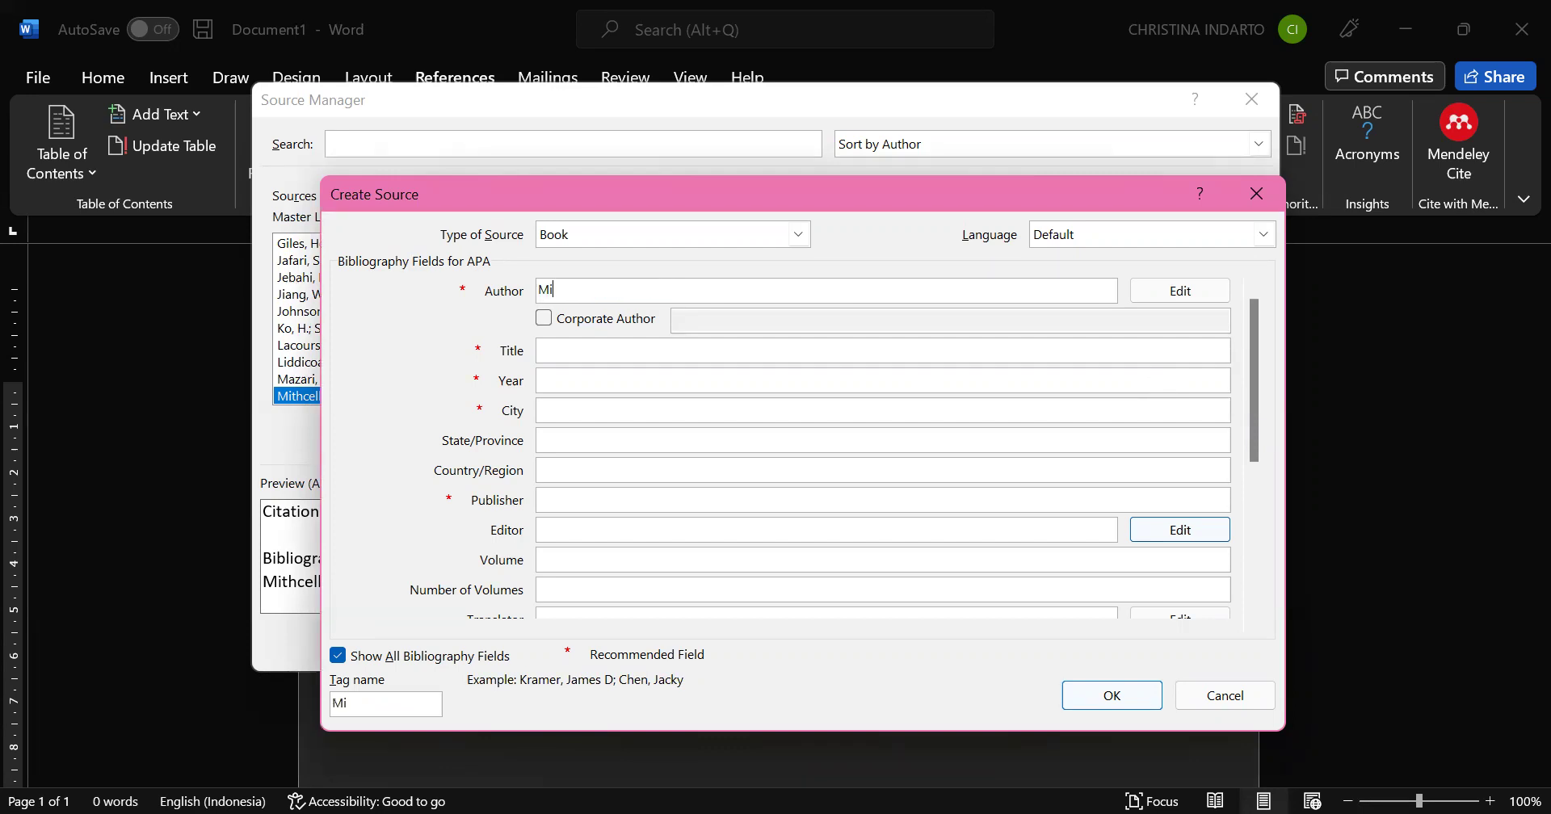
{"action": "type", "text": "tchell, R;"}
{"action": "type", "text": " Myles, F."}
{"action": "left_click", "coordinate": [756, 351]}
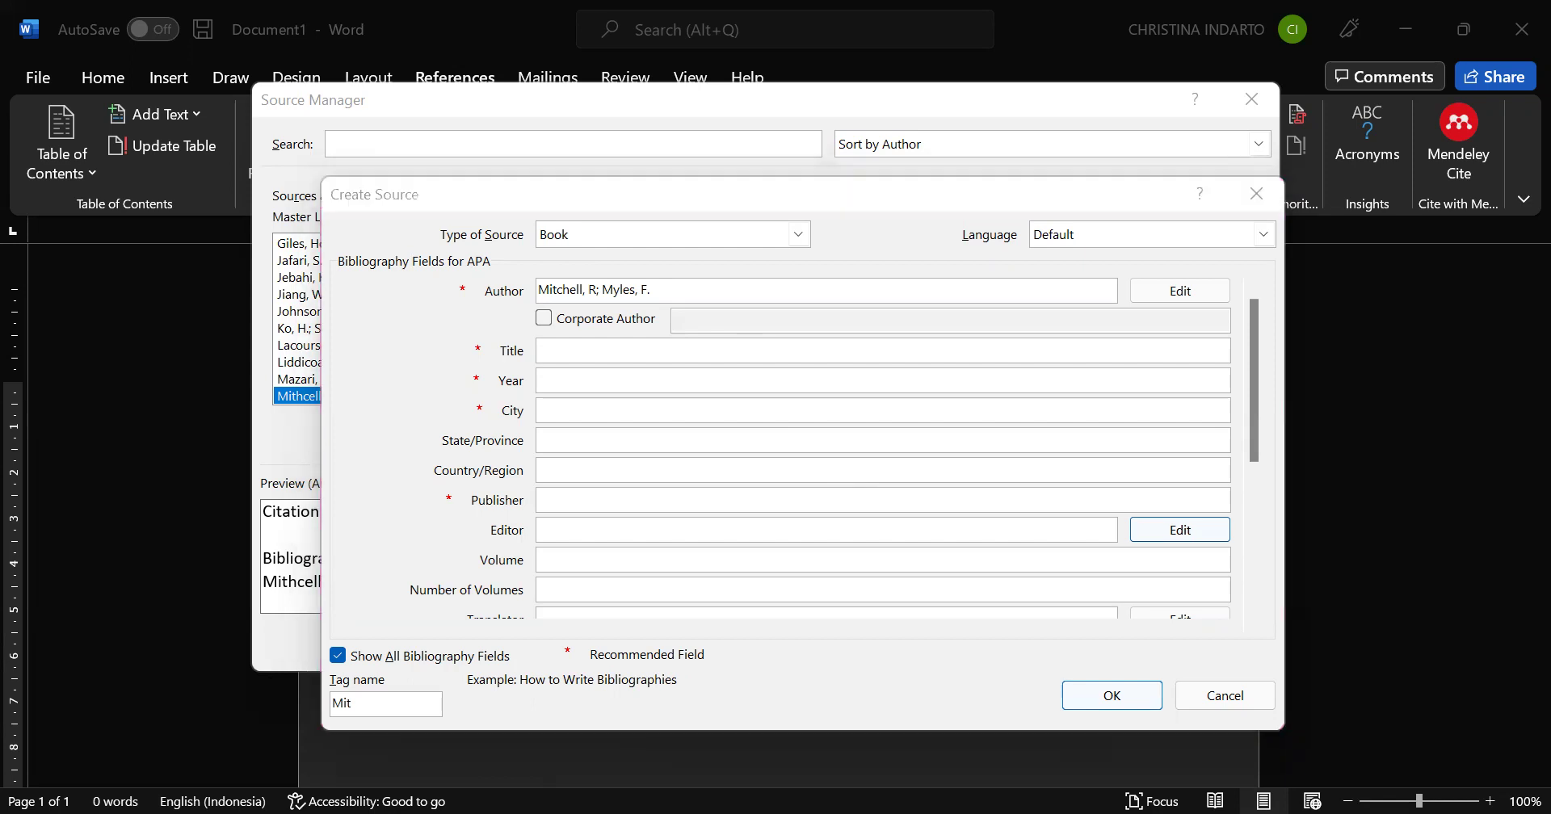
Enter the title 'Second language learning theories' and the year 2004
{"action": "type", "text": "Second "}
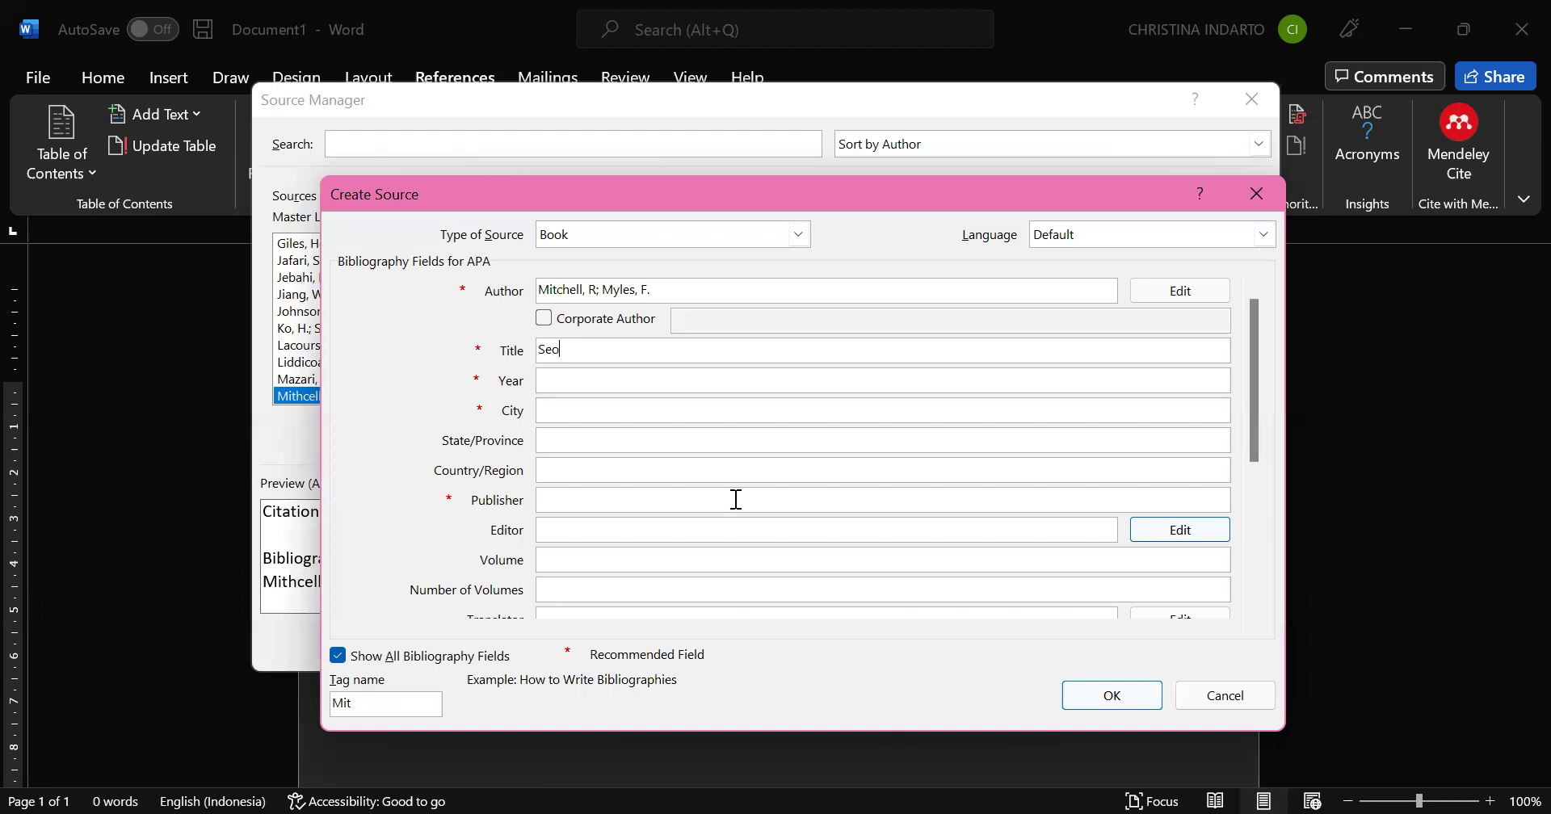
{"action": "type", "text": "language lear"}
{"action": "type", "text": "ning the"}
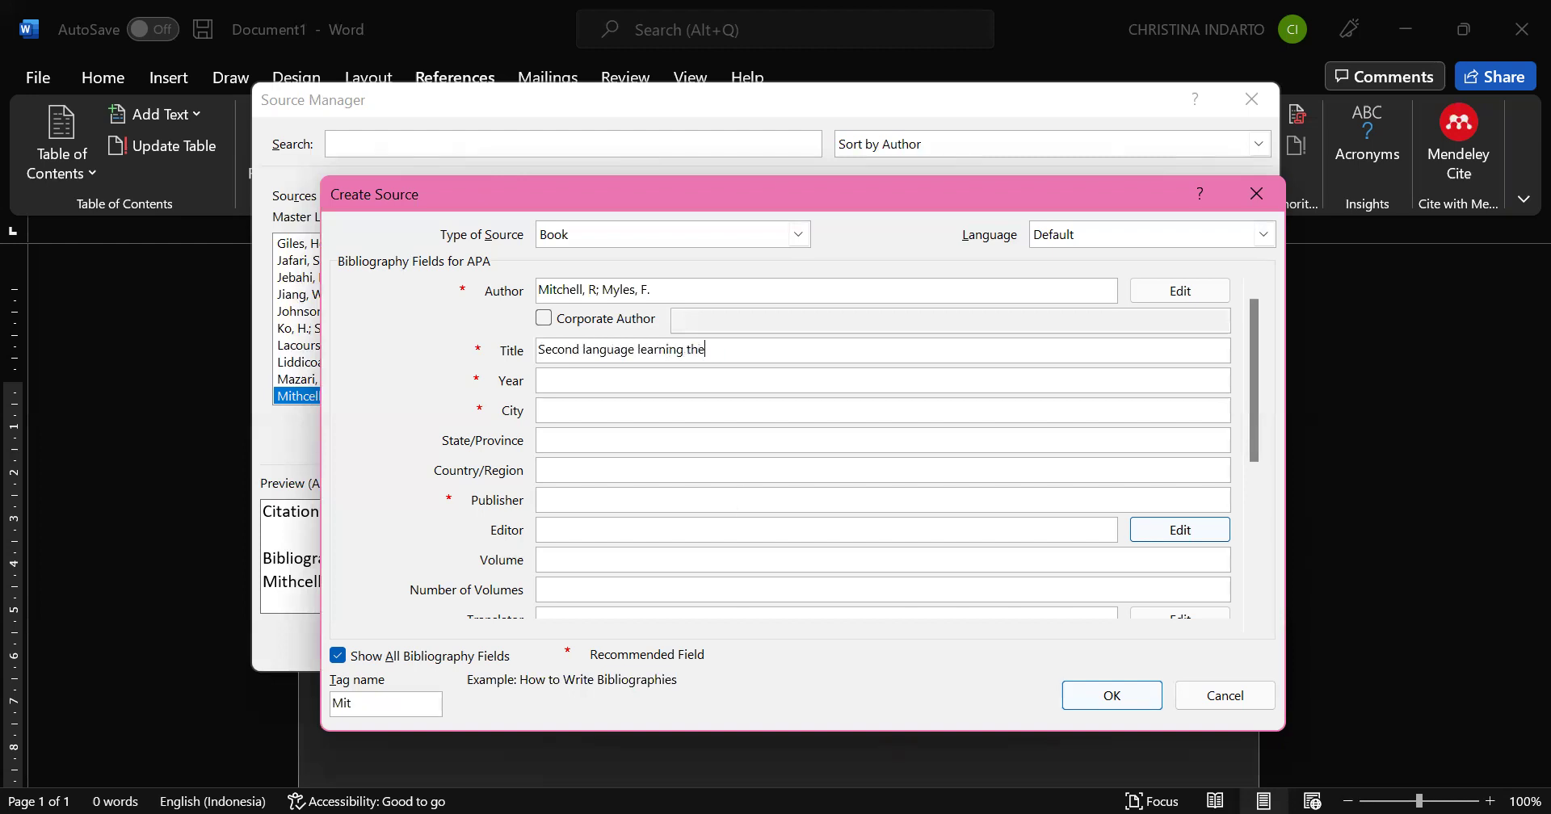
{"action": "type", "text": "oriss"}
{"action": "key", "text": "BackSpace"}
{"action": "key", "text": "BackSpace"}
{"action": "type", "text": "es"}
{"action": "left_click", "coordinate": [747, 379]}
{"action": "type", "text": "2004"}
Add city London, publisher Hodder Education and edition 2nd to the book source
{"action": "left_click", "coordinate": [720, 414]}
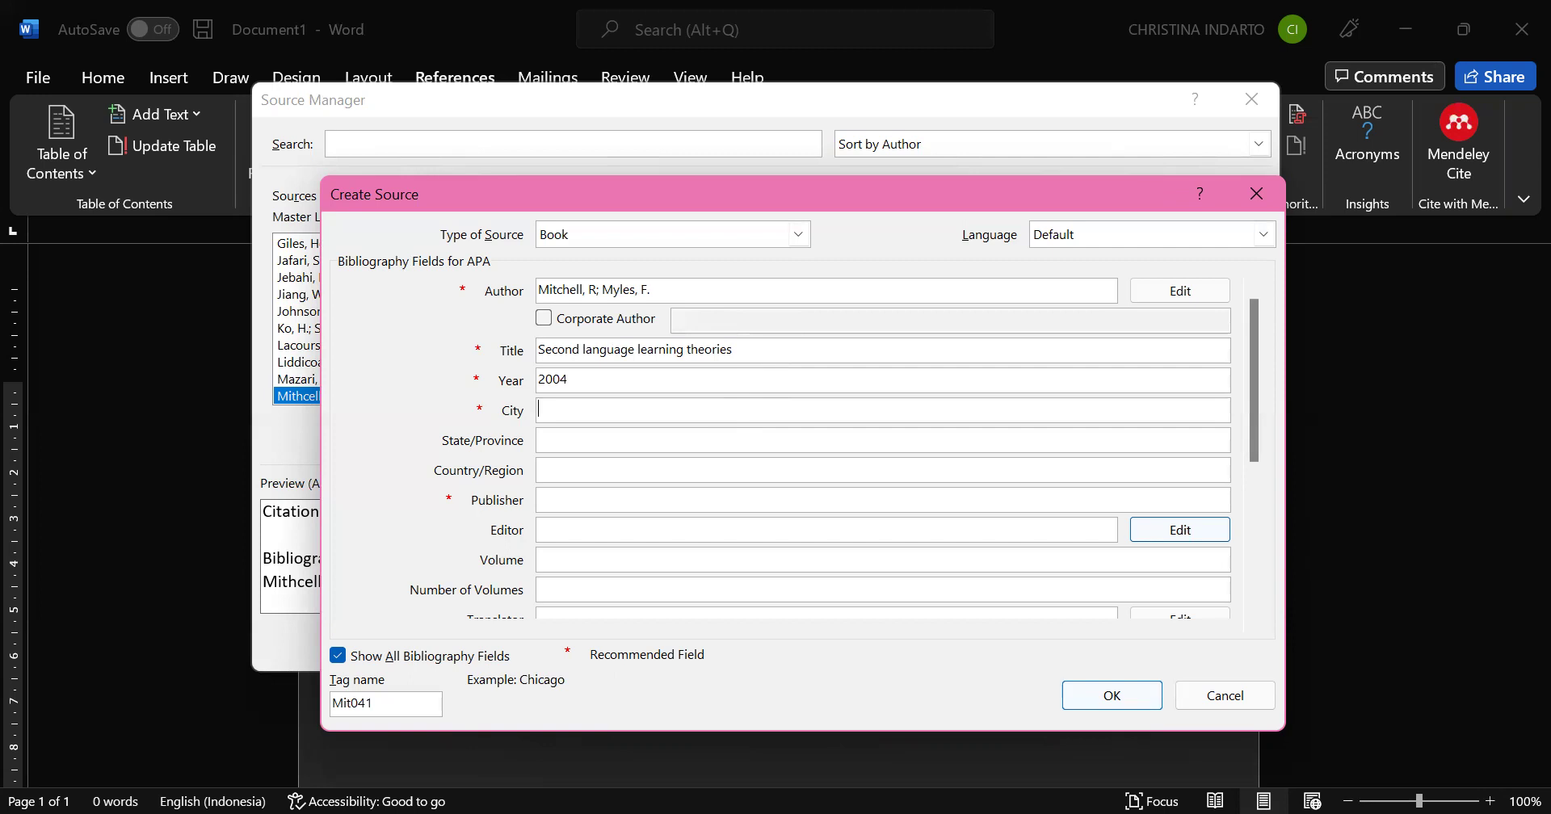
{"action": "type", "text": "London"}
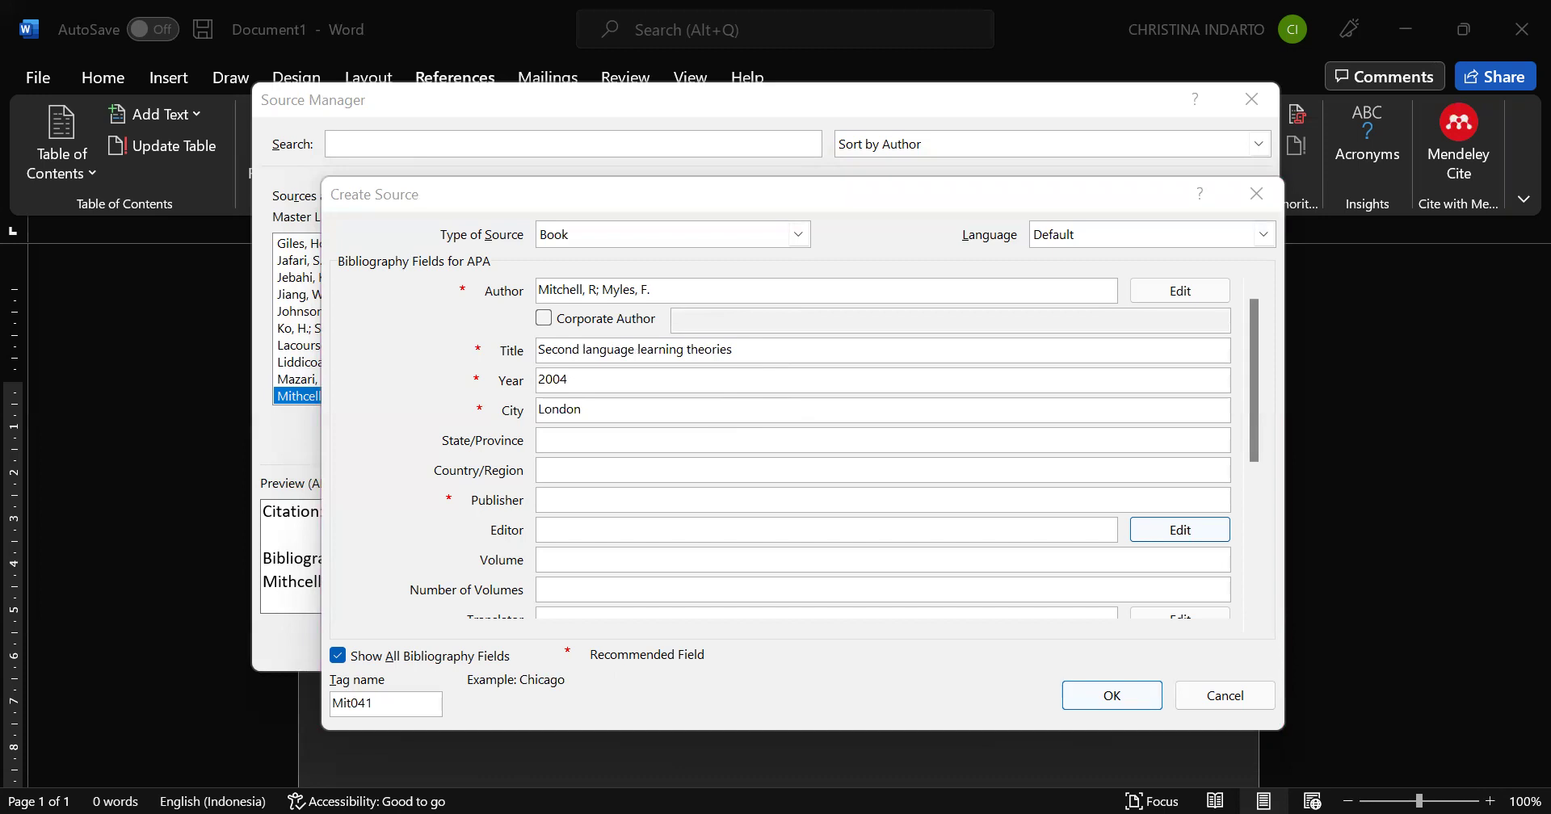
{"action": "type", "text": "Hodder Education"}
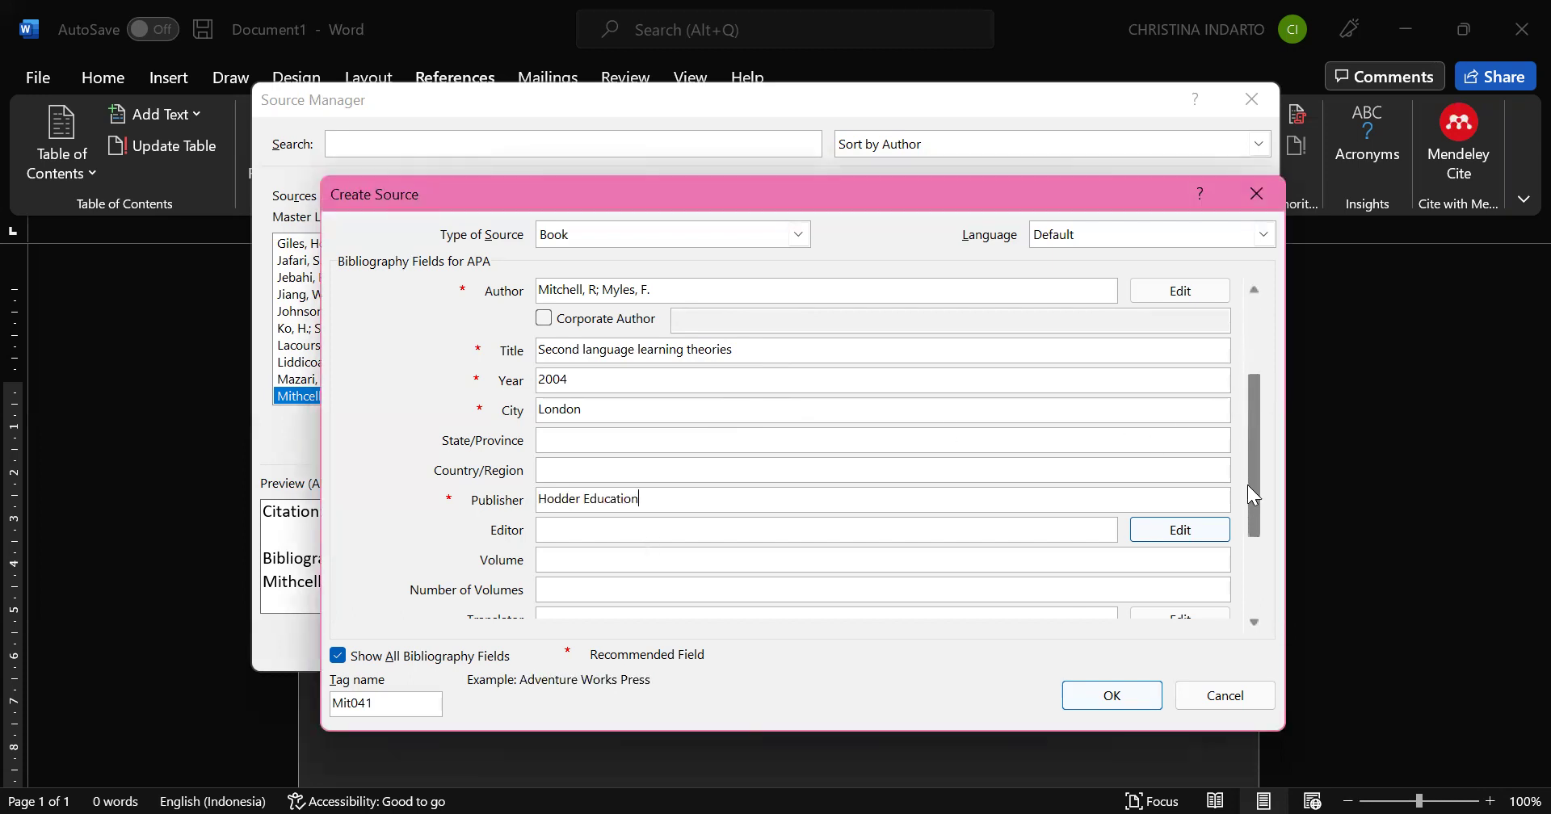
{"action": "left_click", "coordinate": [1251, 492]}
{"action": "left_click", "coordinate": [575, 560]}
{"action": "type", "text": "2nd"}
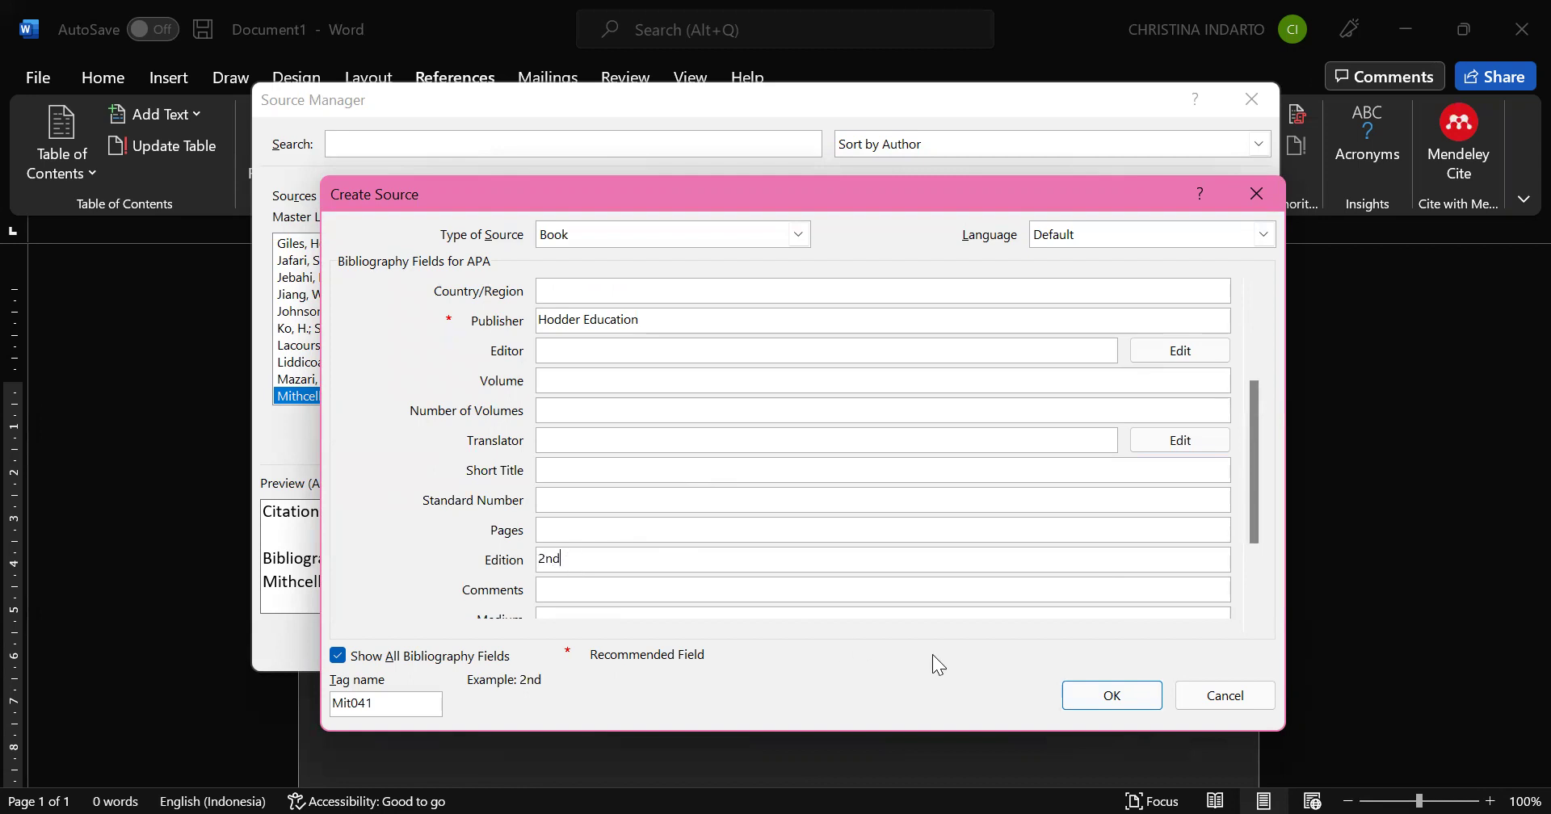
Save the book source and delete the first duplicate copy from the Current List
{"action": "left_click", "coordinate": [1093, 693]}
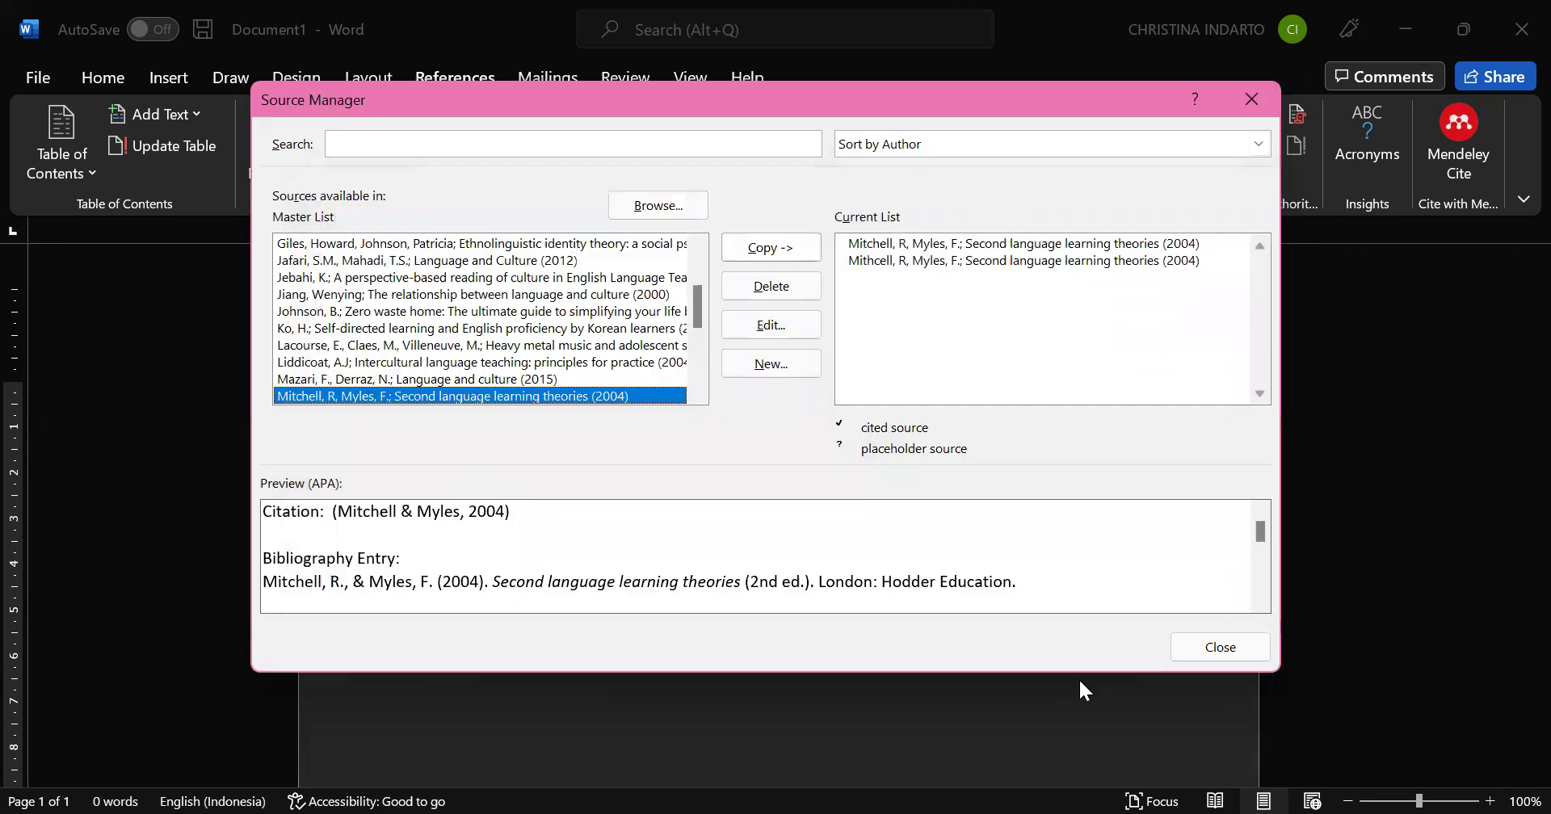
{"action": "left_click", "coordinate": [1029, 241]}
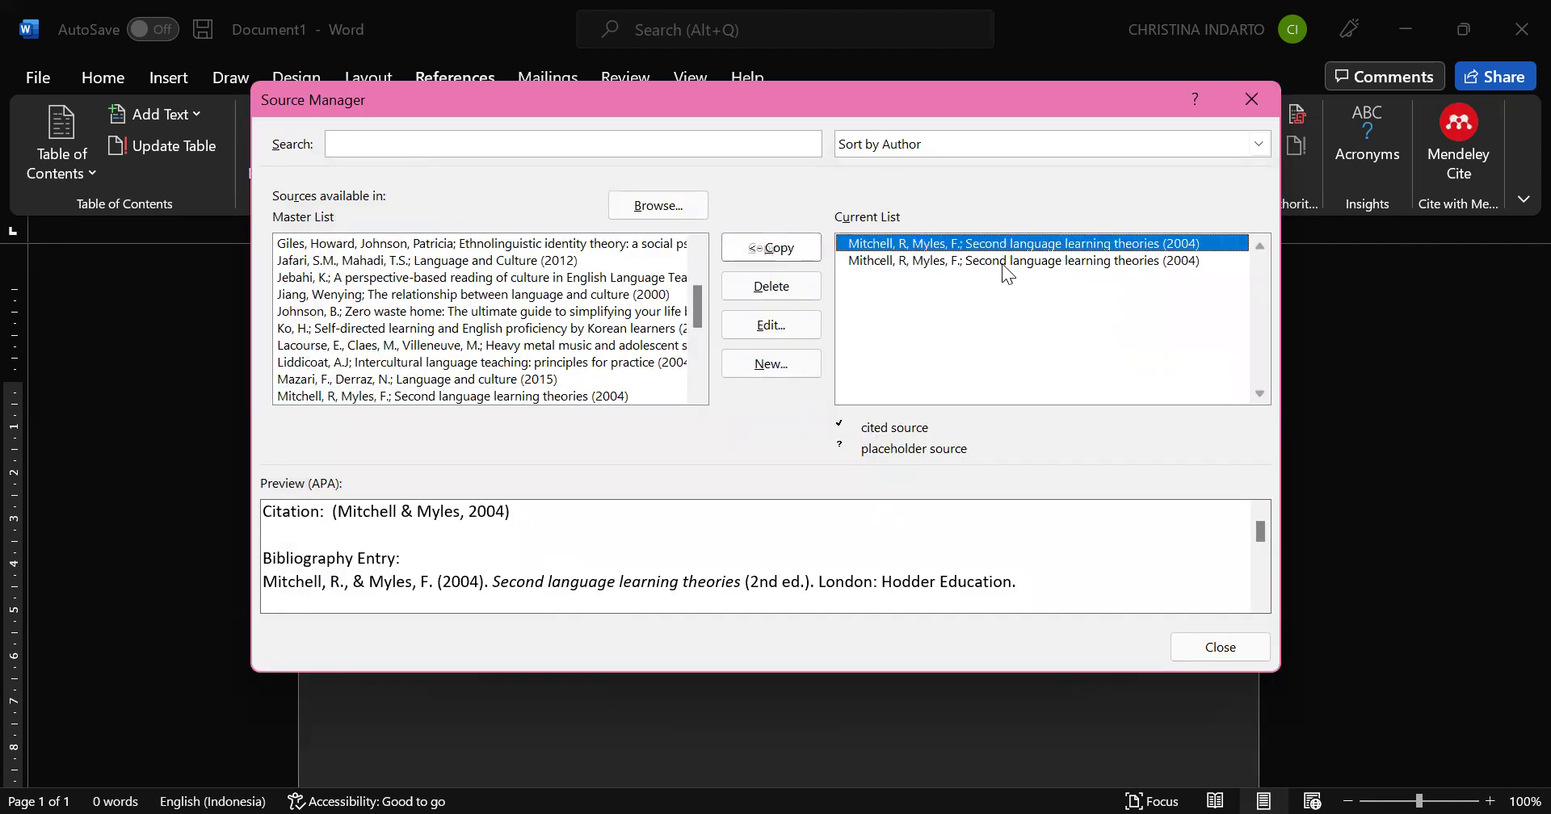
{"action": "left_click", "coordinate": [774, 286]}
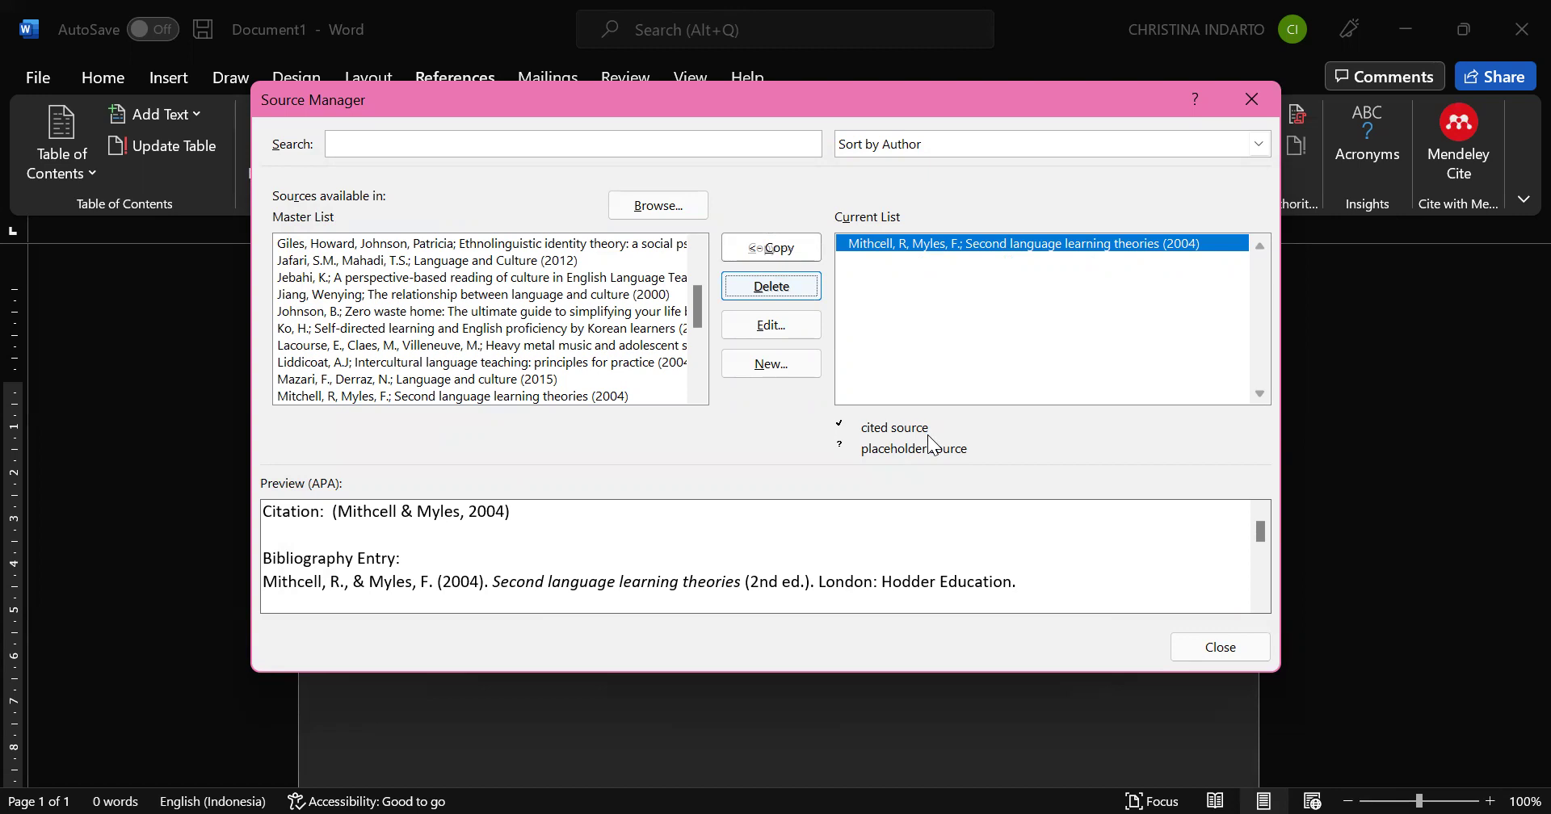
Create a new Book Section source with Show All Bibliography Fields ticked
{"action": "left_click", "coordinate": [772, 365]}
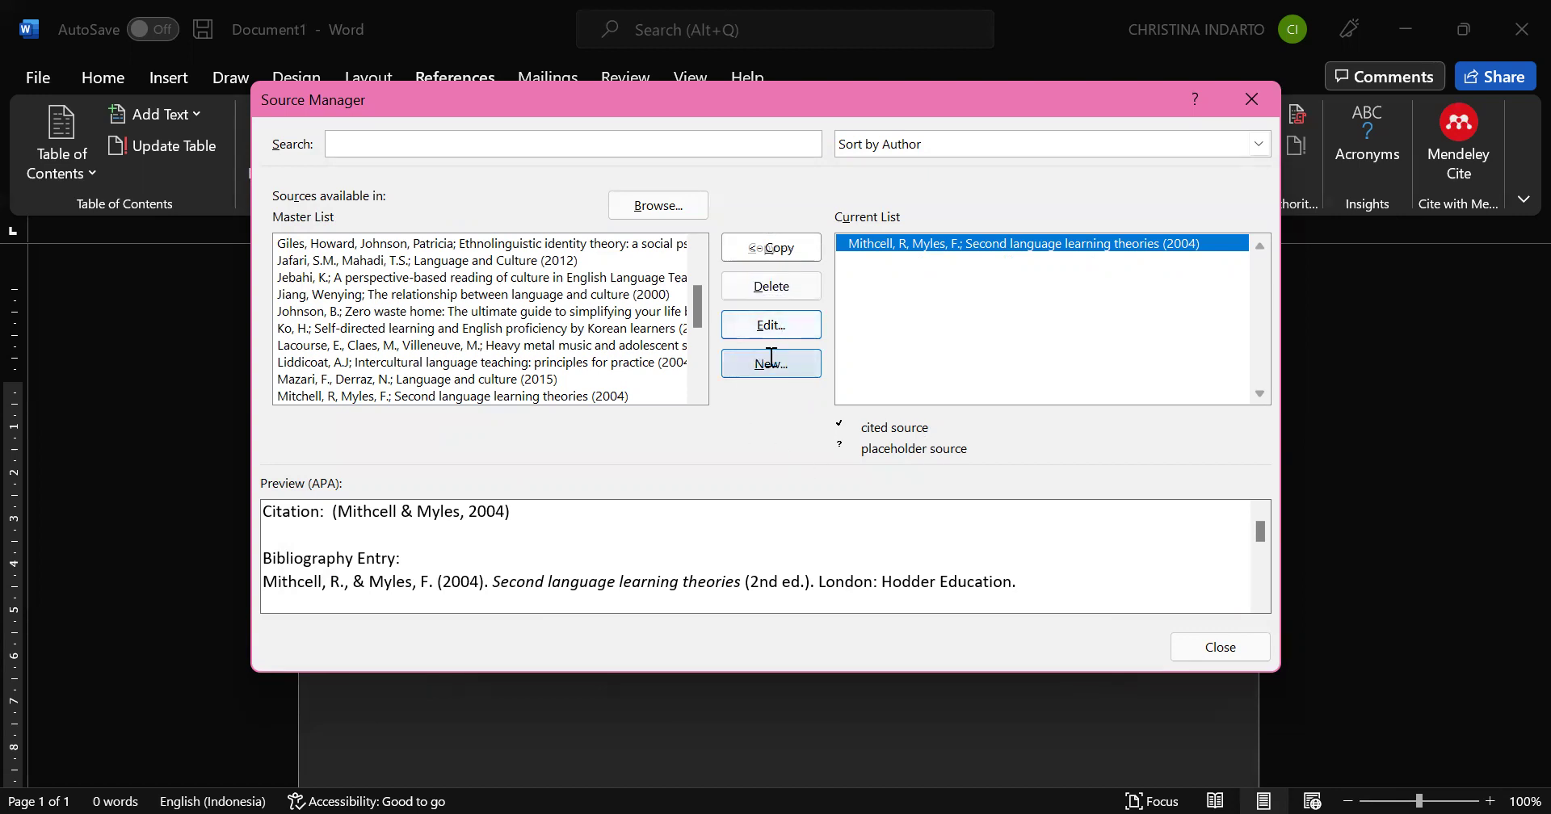
{"action": "left_click", "coordinate": [797, 236]}
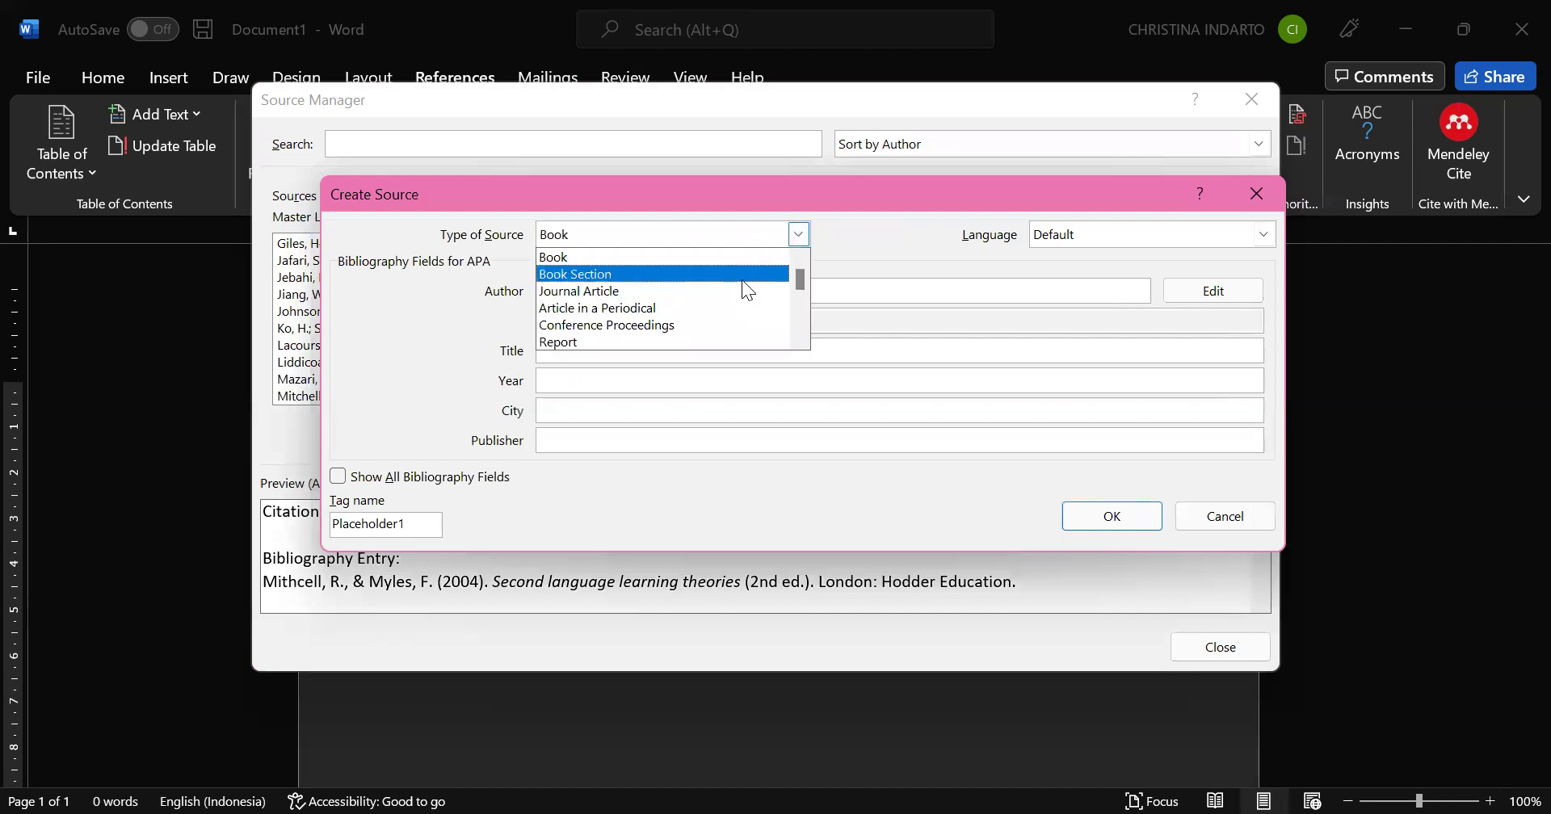
{"action": "left_click", "coordinate": [741, 279]}
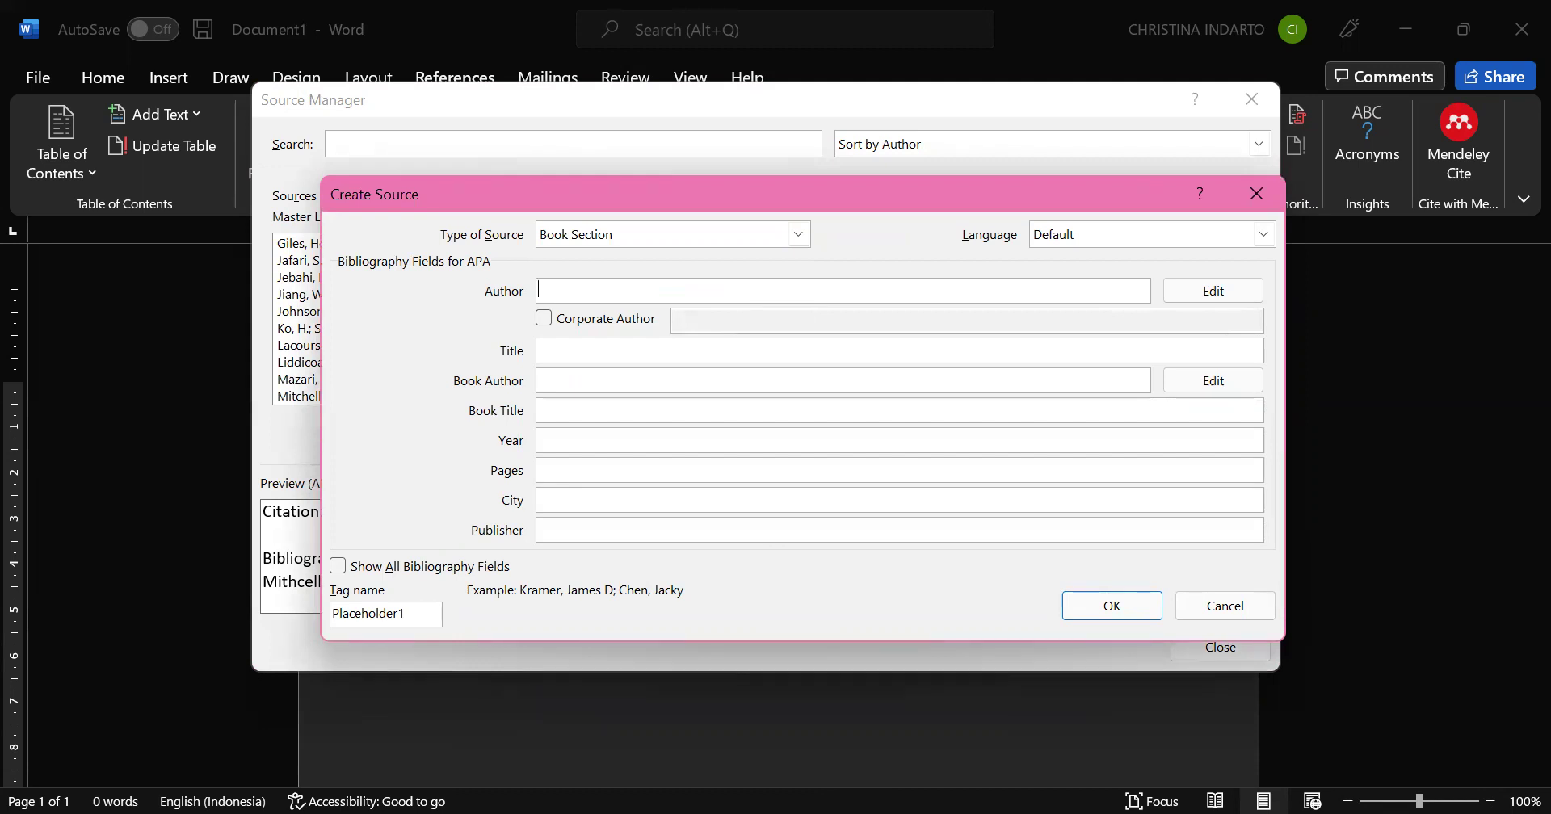
{"action": "left_click", "coordinate": [343, 570]}
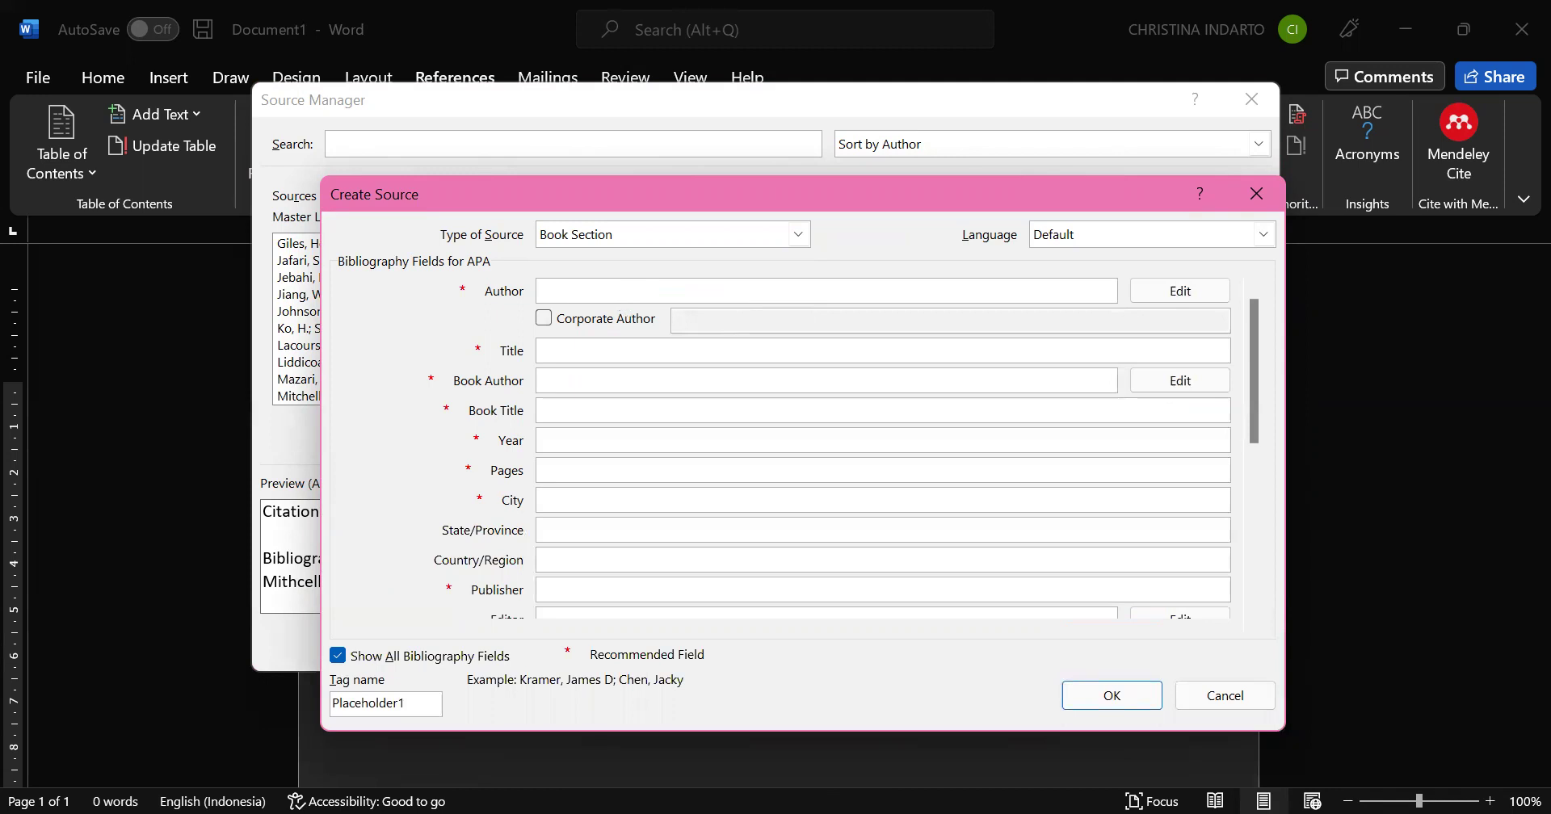
Enter the section's author and the title 'The language classroom: roles, relationships and interactions'
{"action": "type", "text": "Hall, G."}
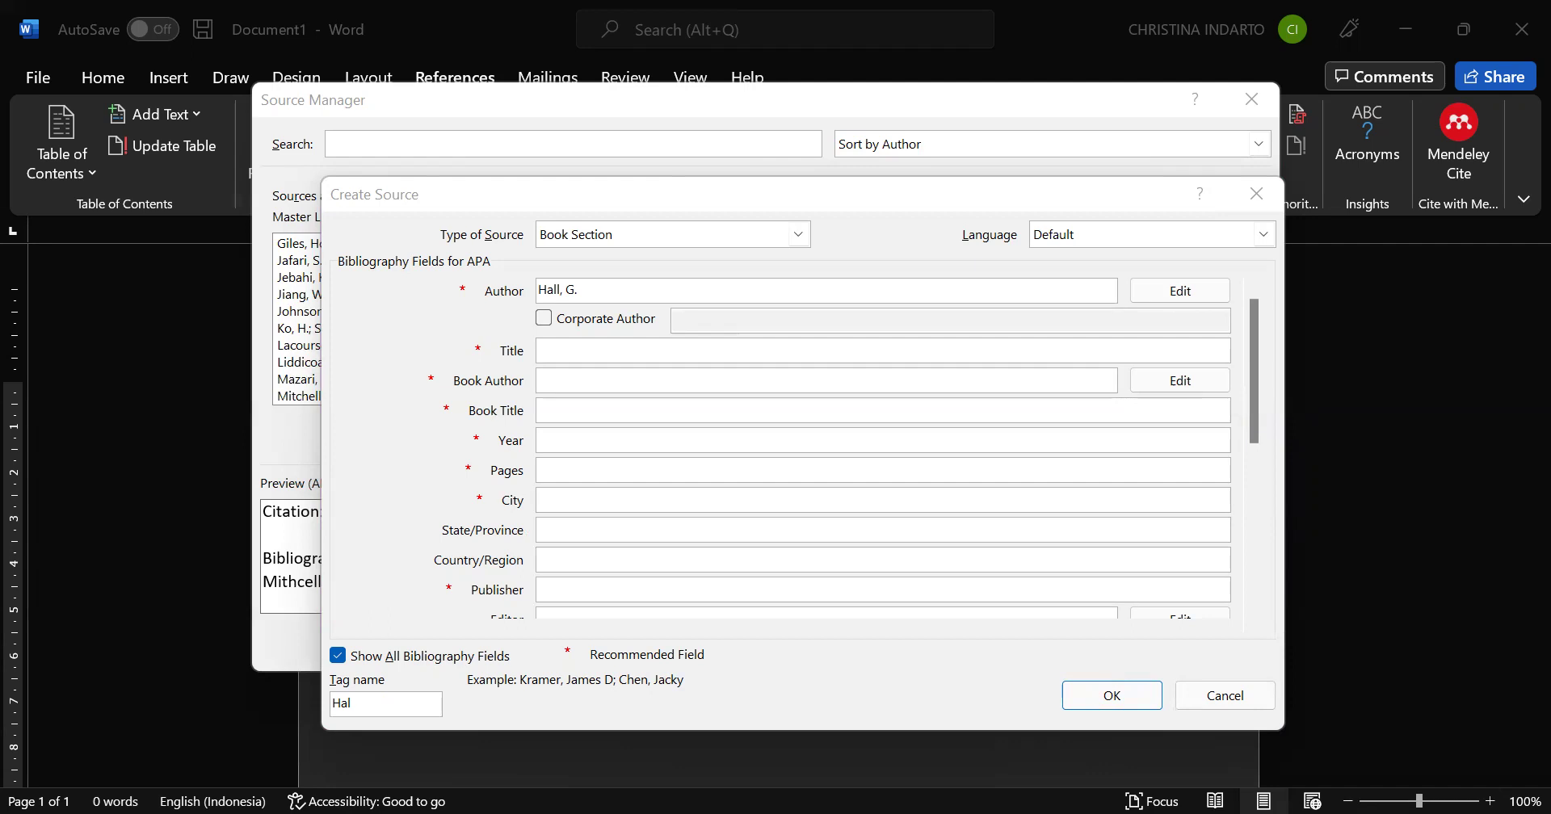
{"action": "left_click", "coordinate": [635, 352]}
{"action": "key", "text": "ctrl+v"}
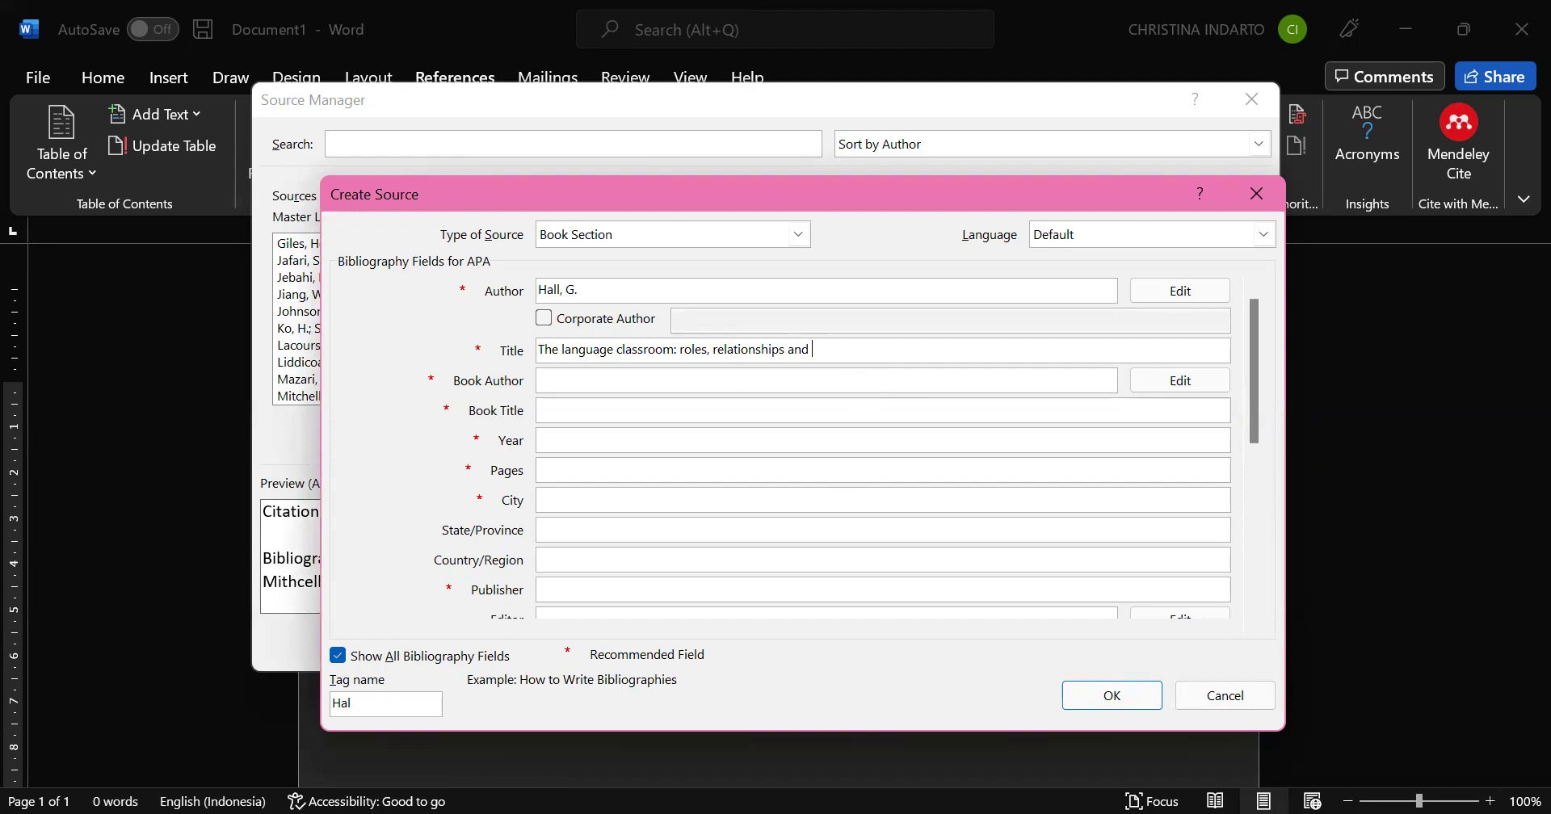
{"action": "key", "text": "alt+Tab"}
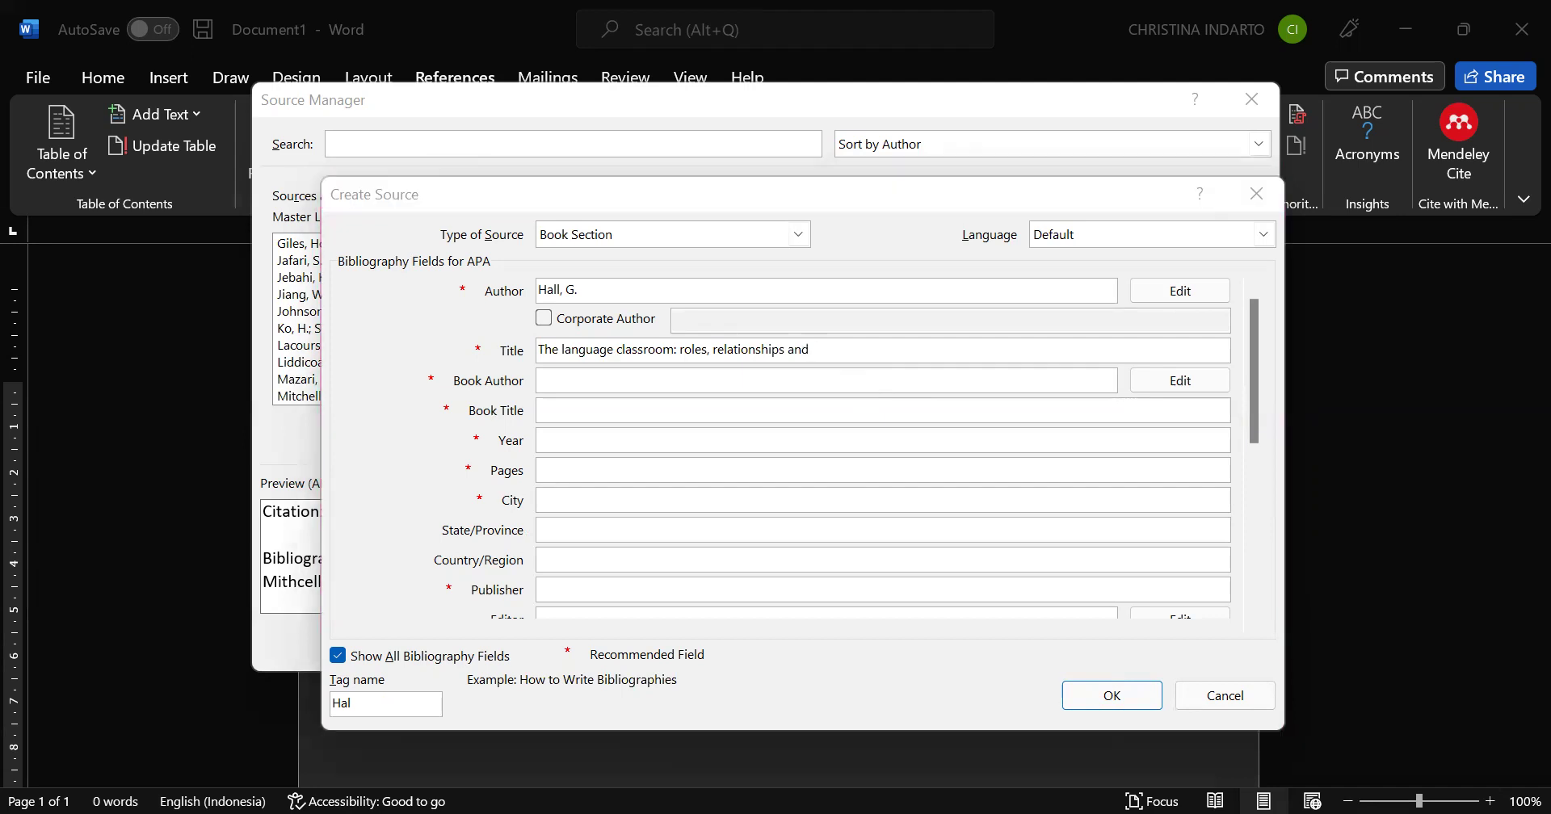
{"action": "key", "text": "alt+Tab"}
{"action": "type", "text": "interac"}
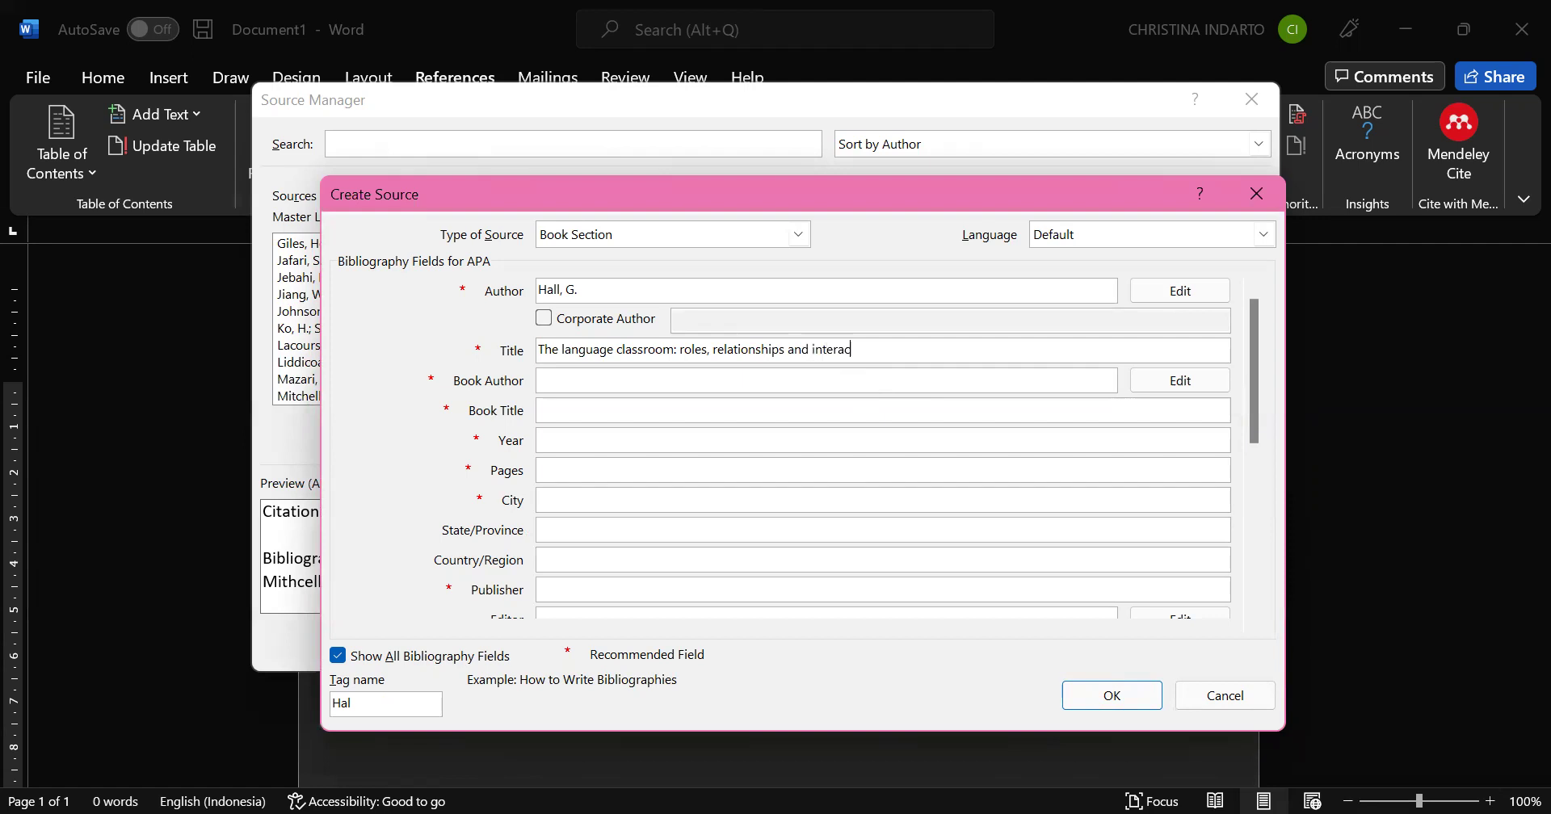
{"action": "type", "text": "tions"}
{"action": "left_click", "coordinate": [650, 378]}
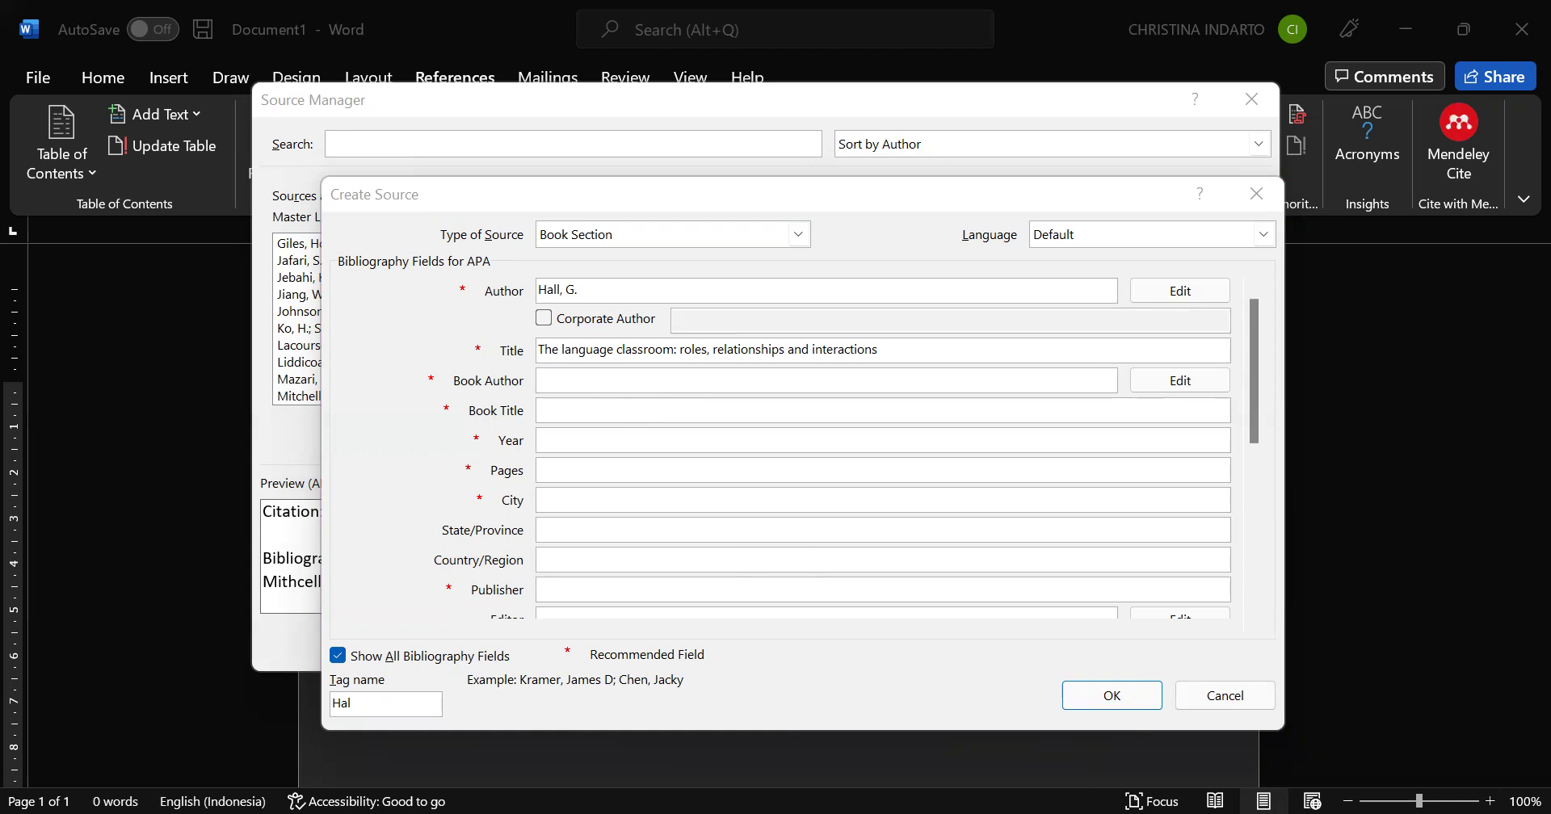
Put 'Exploring English language teaching: Language in action' in Book Title, clear Book Author, set Year 2011
{"action": "type", "text": "Exploring Engl"}
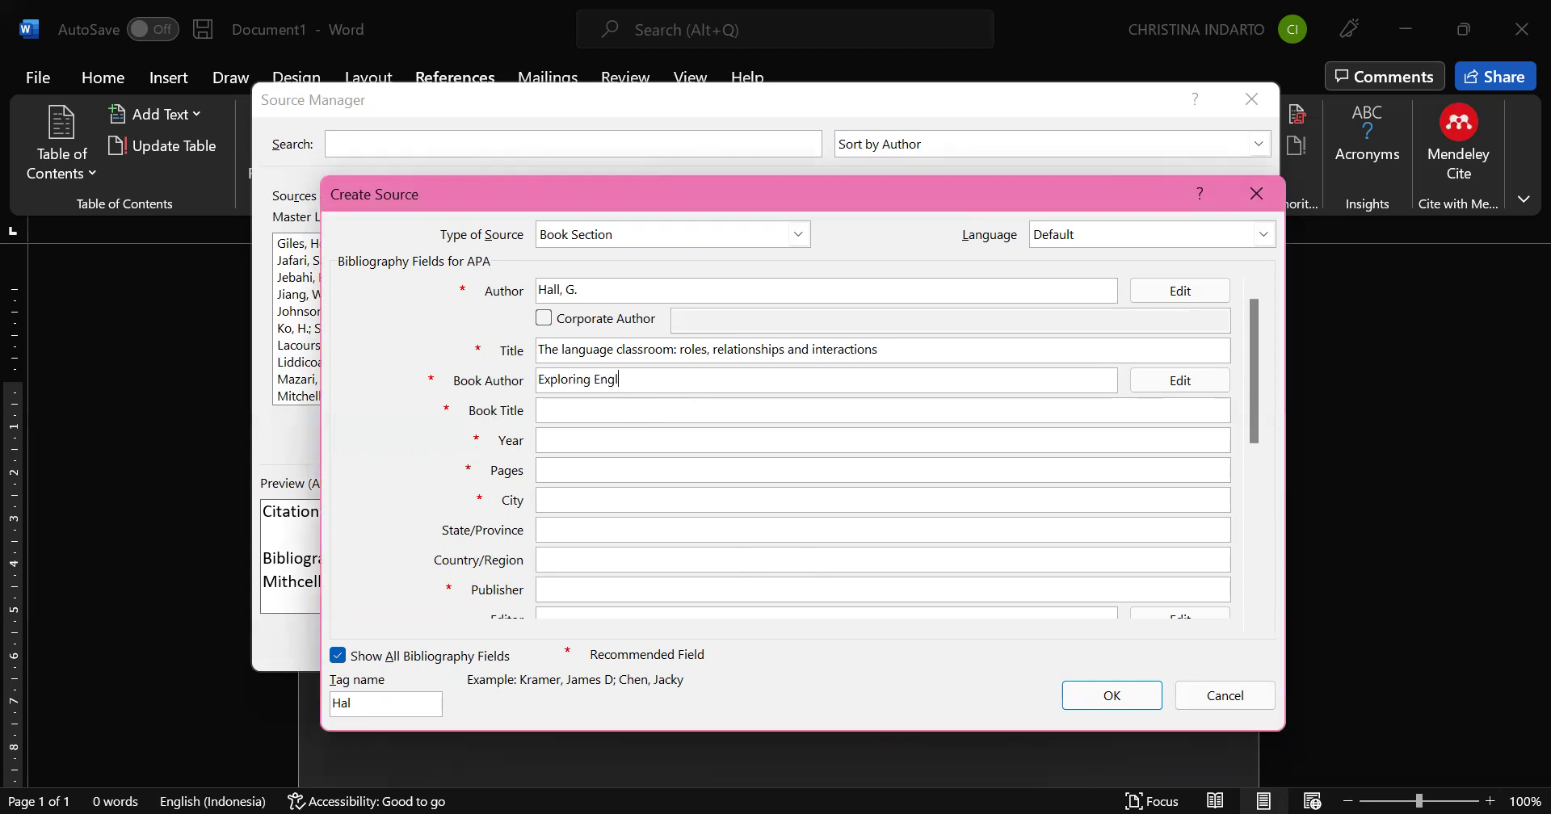
{"action": "type", "text": "ish languag"}
{"action": "type", "text": "e teaching"}
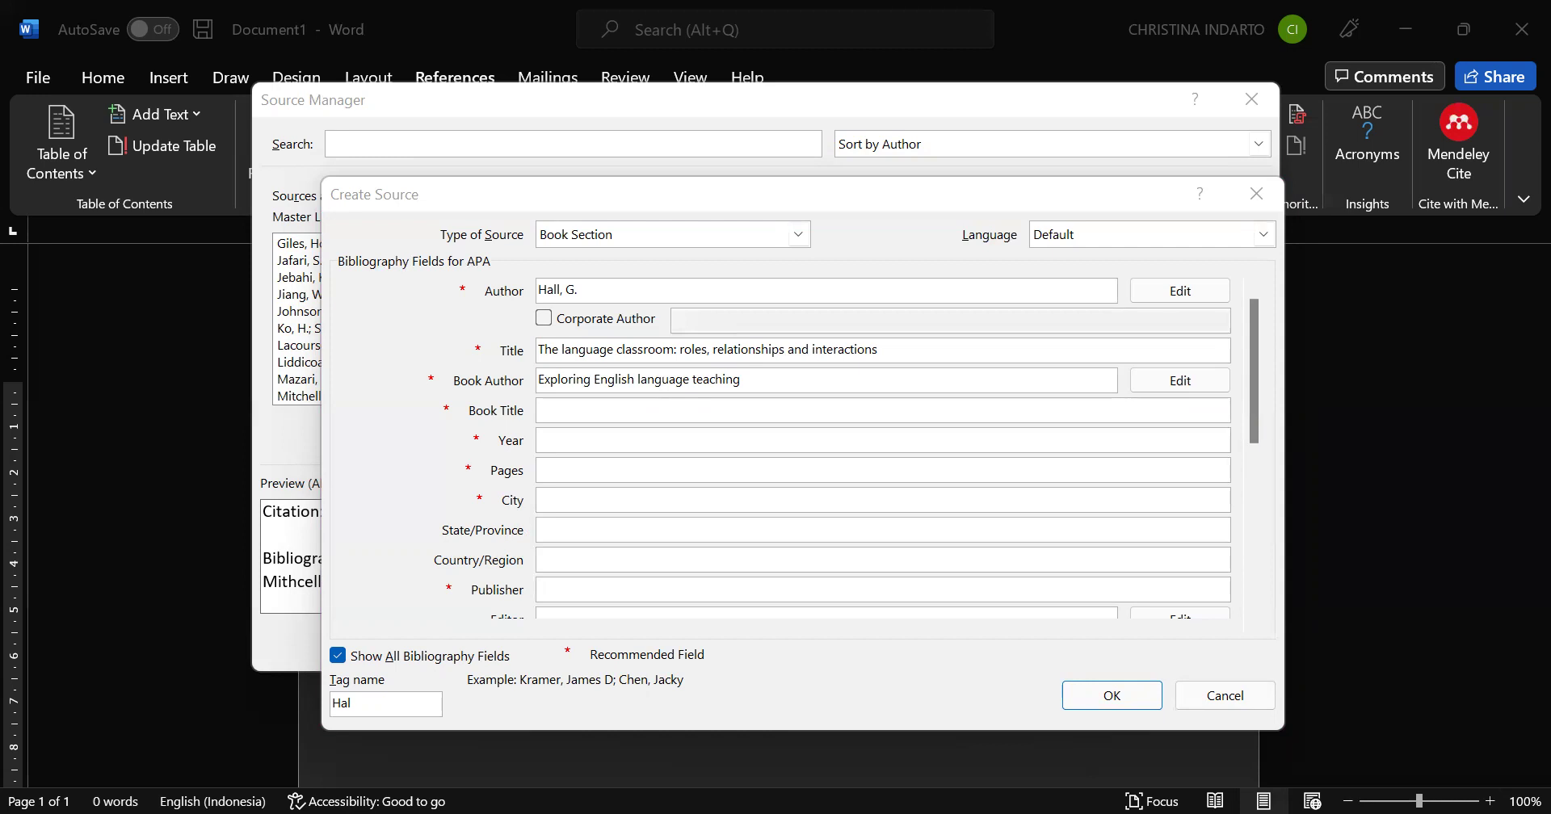
{"action": "type", "text": ": Language "}
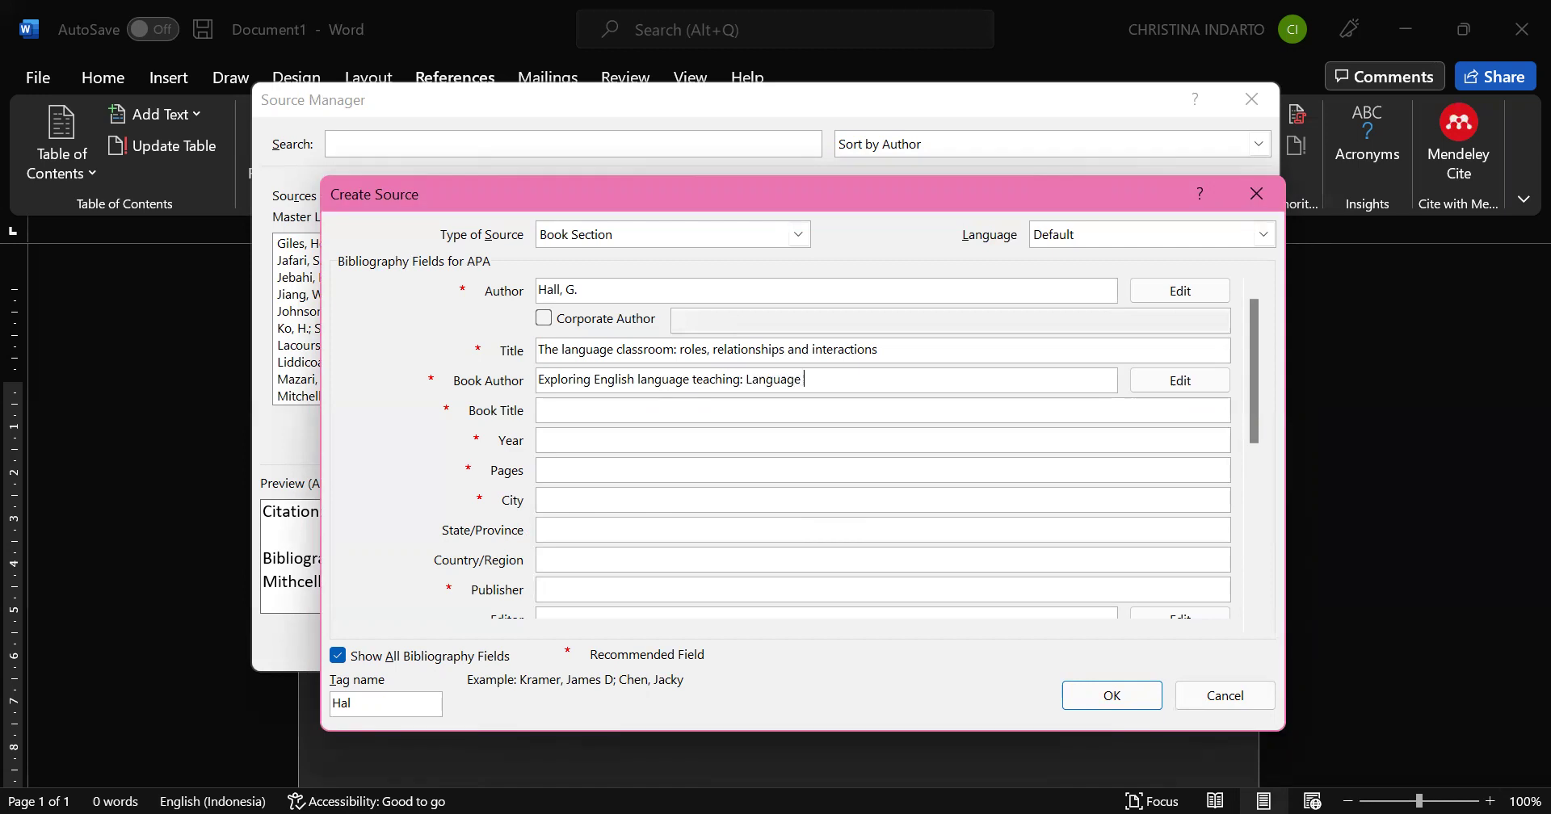
{"action": "type", "text": "in action"}
{"action": "left_click", "coordinate": [814, 414]}
{"action": "left_click_drag", "start_coordinate": [856, 380], "coordinate": [538, 382]}
{"action": "key", "text": "ctrl+c"}
{"action": "left_click", "coordinate": [668, 414]}
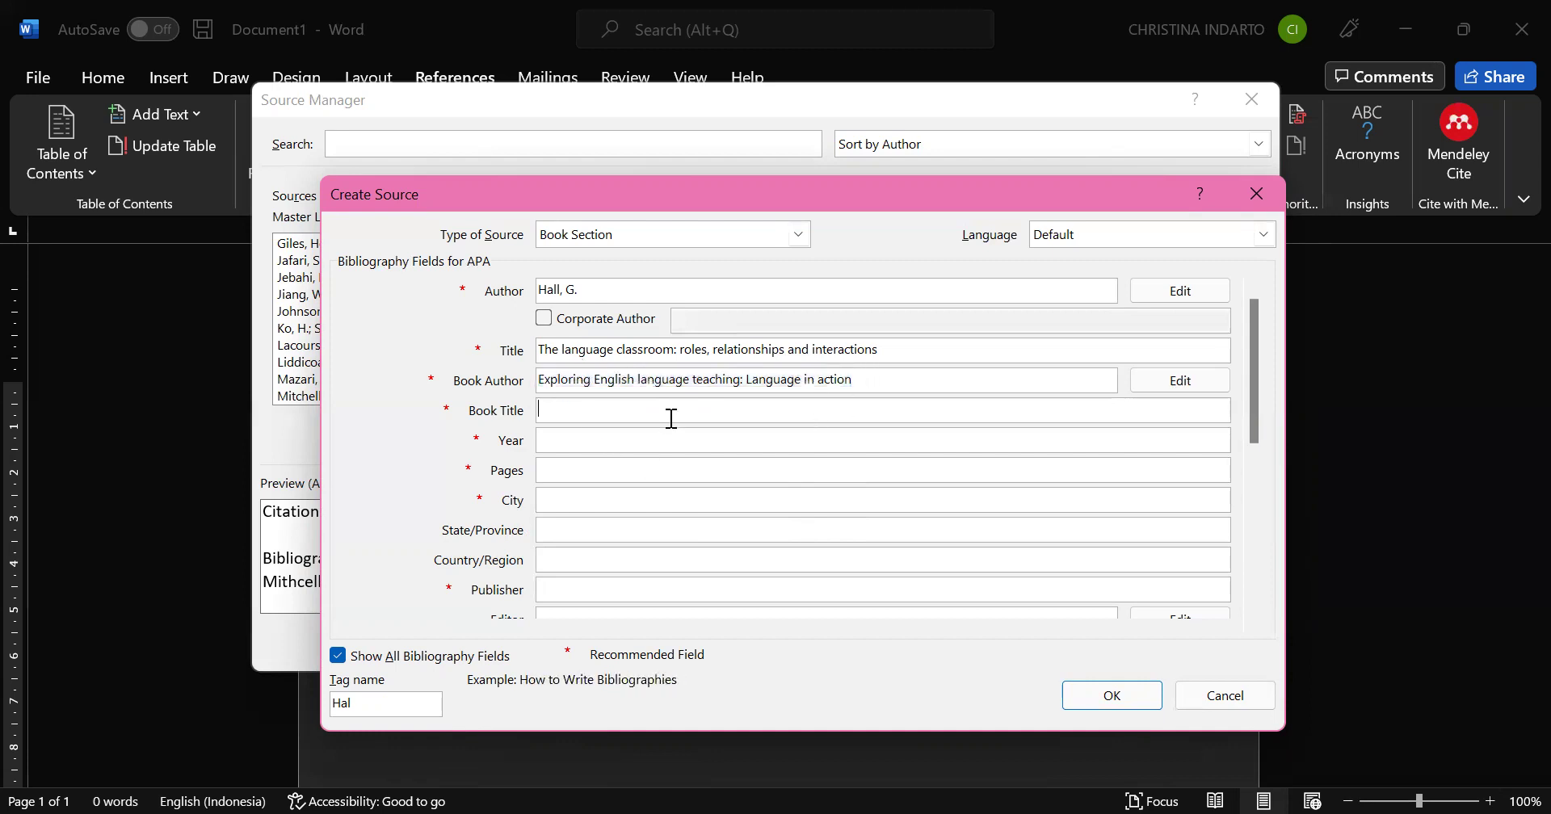
{"action": "key", "text": "ctrl+v"}
{"action": "left_click_drag", "start_coordinate": [890, 391], "coordinate": [541, 404]}
{"action": "key", "text": "BackSpace"}
{"action": "left_click", "coordinate": [597, 440]}
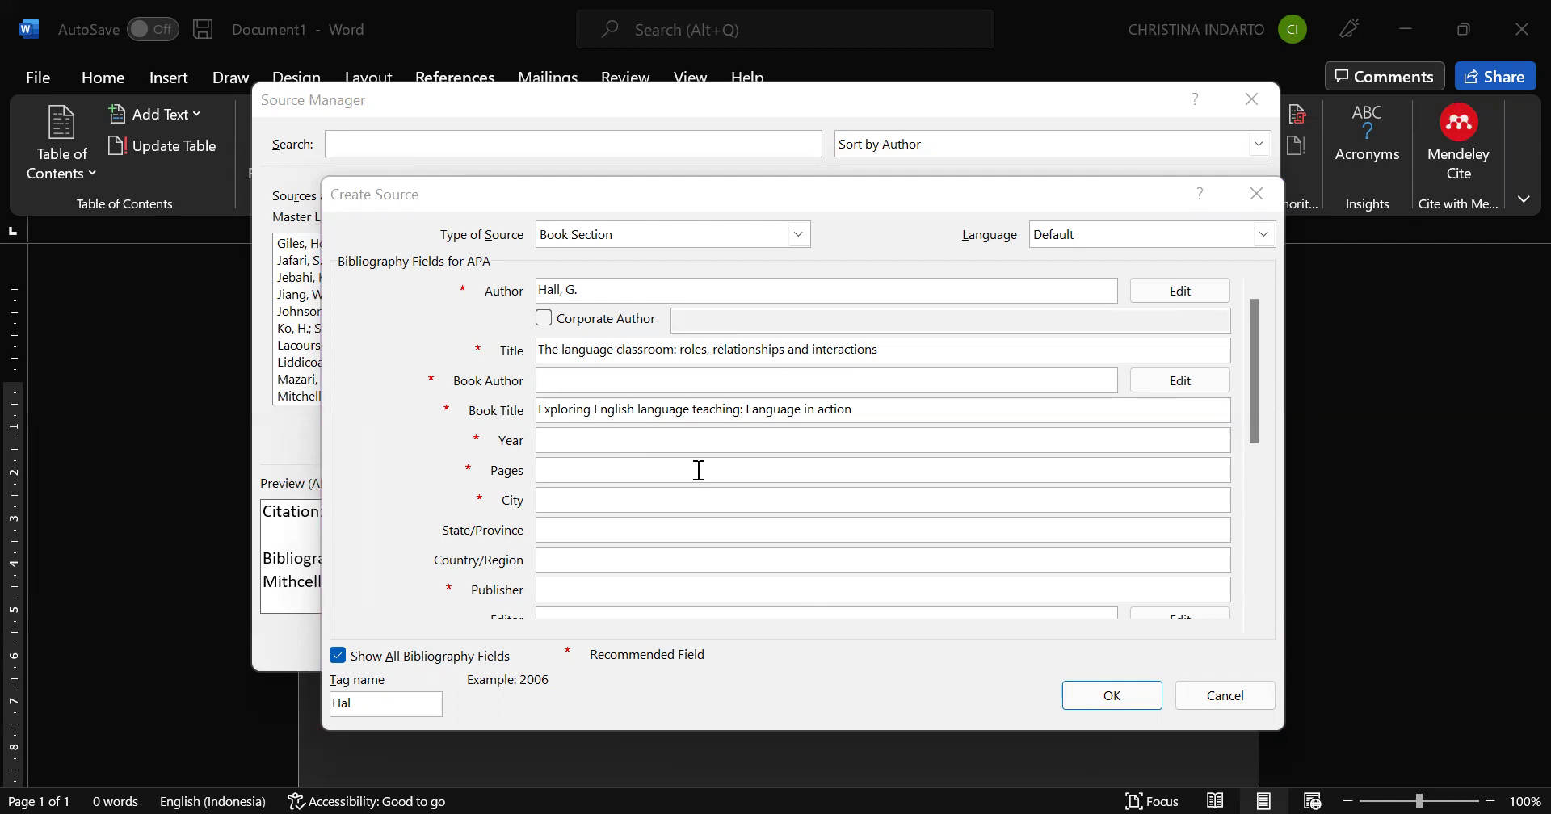
{"action": "type", "text": "2011"}
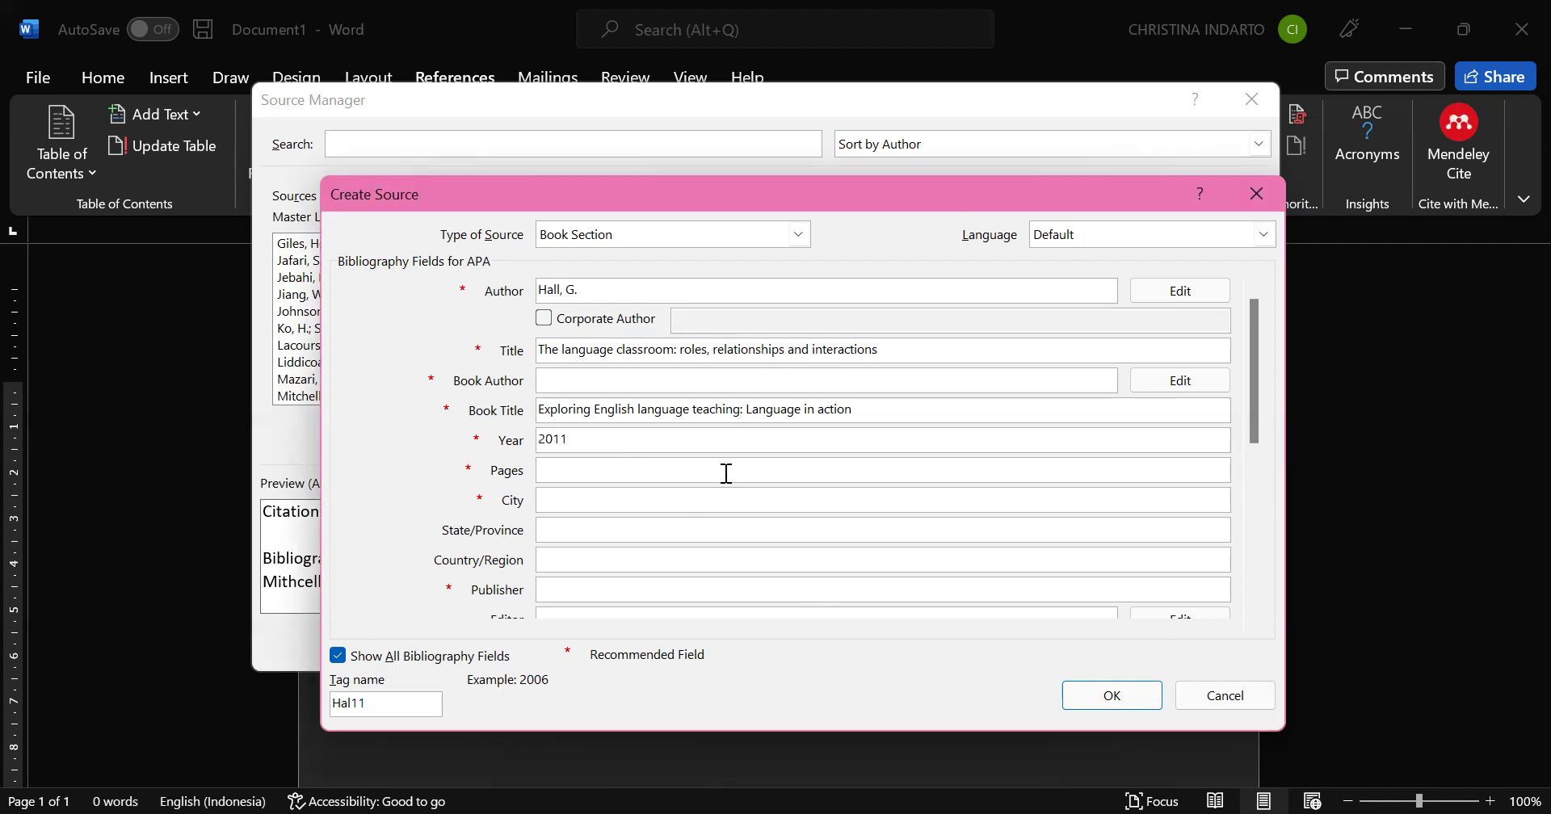
Set the book section's pages to 3-19 and its city to Oxon
{"action": "left_click", "coordinate": [726, 472]}
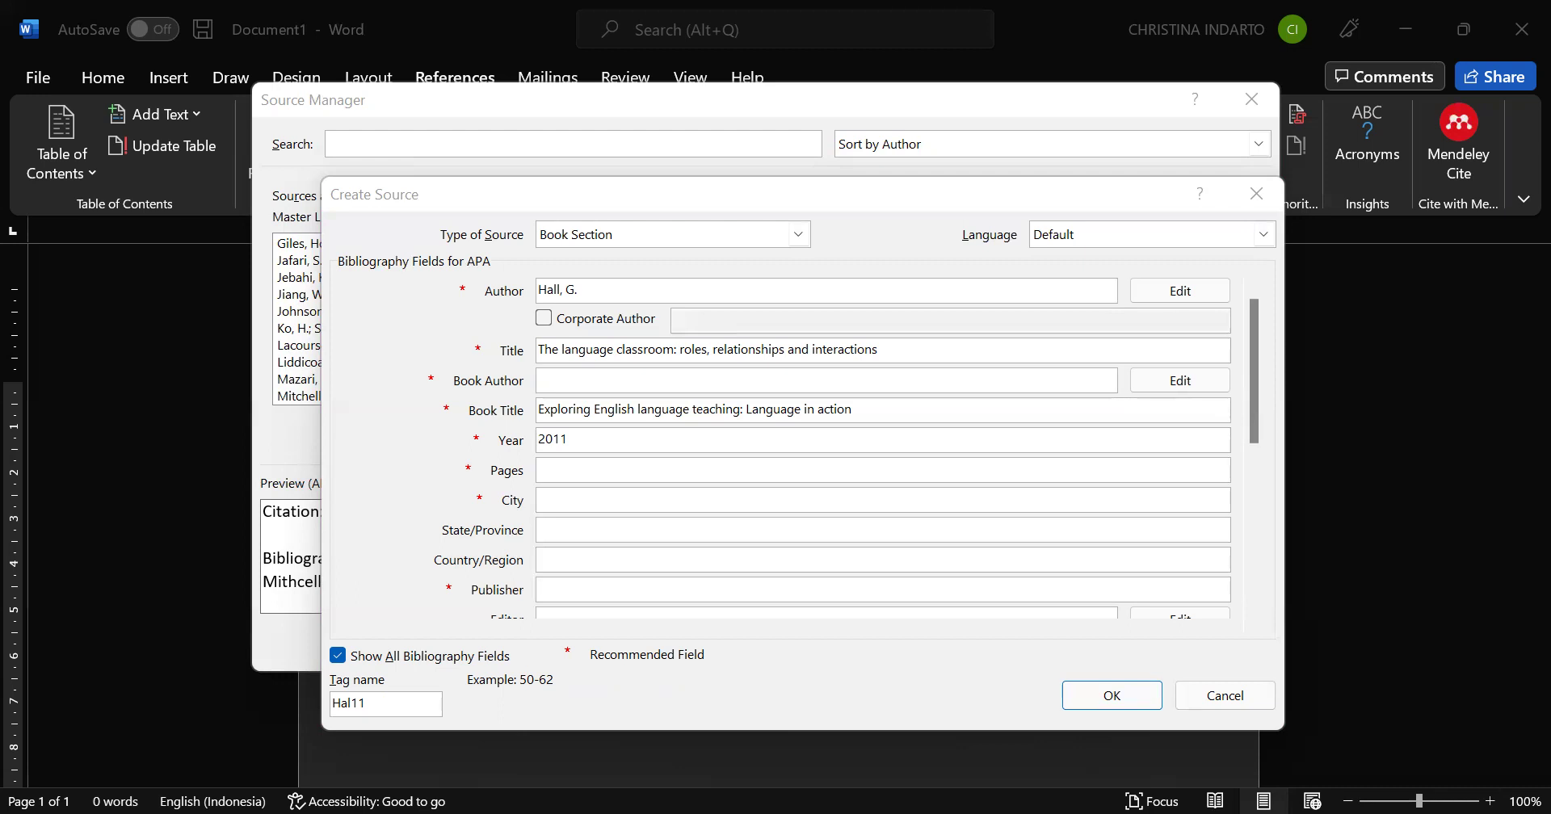
{"action": "type", "text": "3-19"}
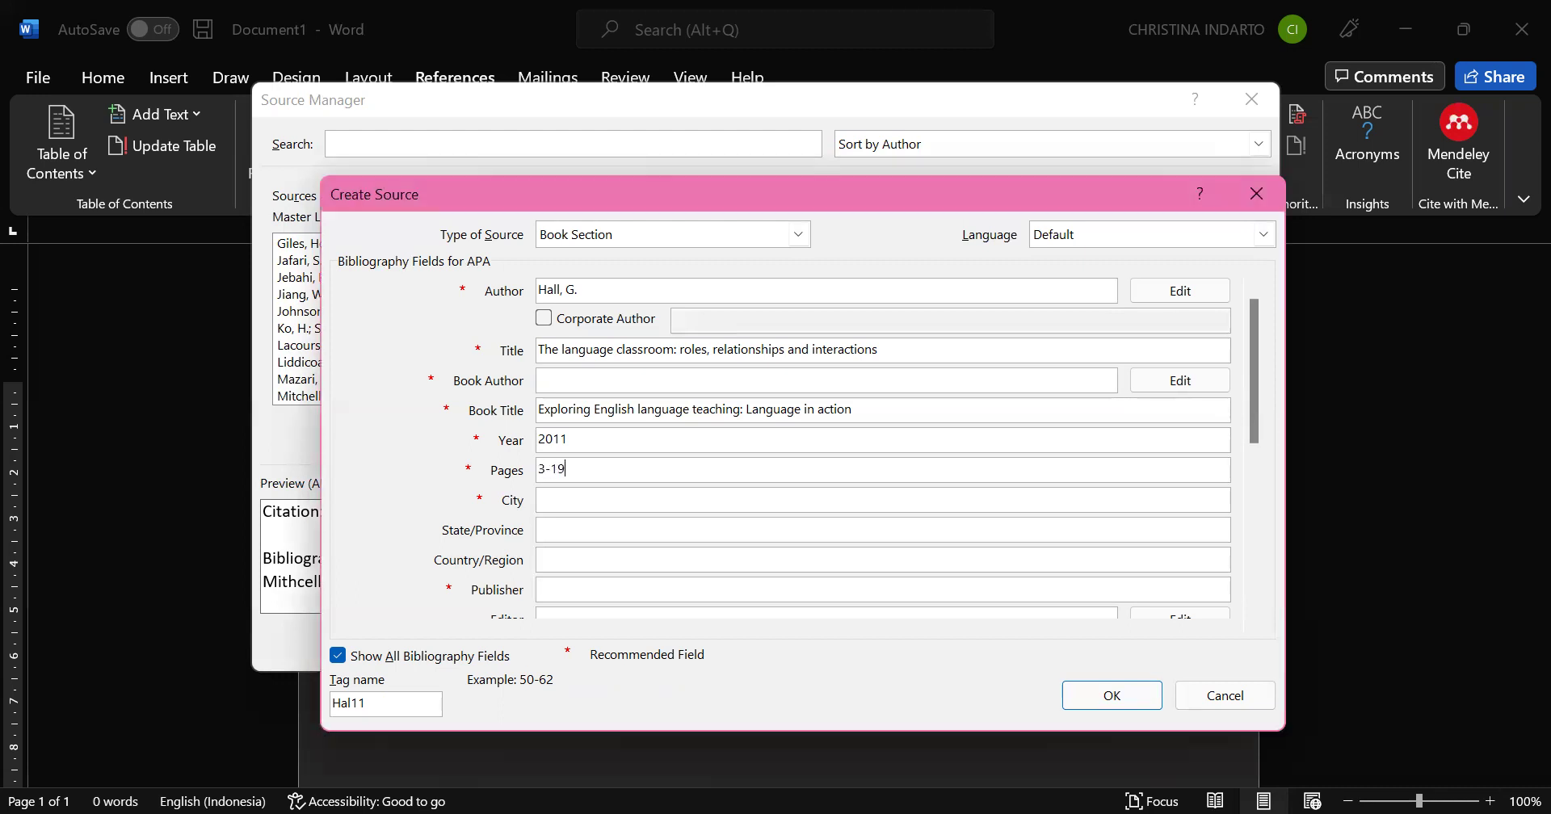
{"action": "left_click", "coordinate": [651, 504]}
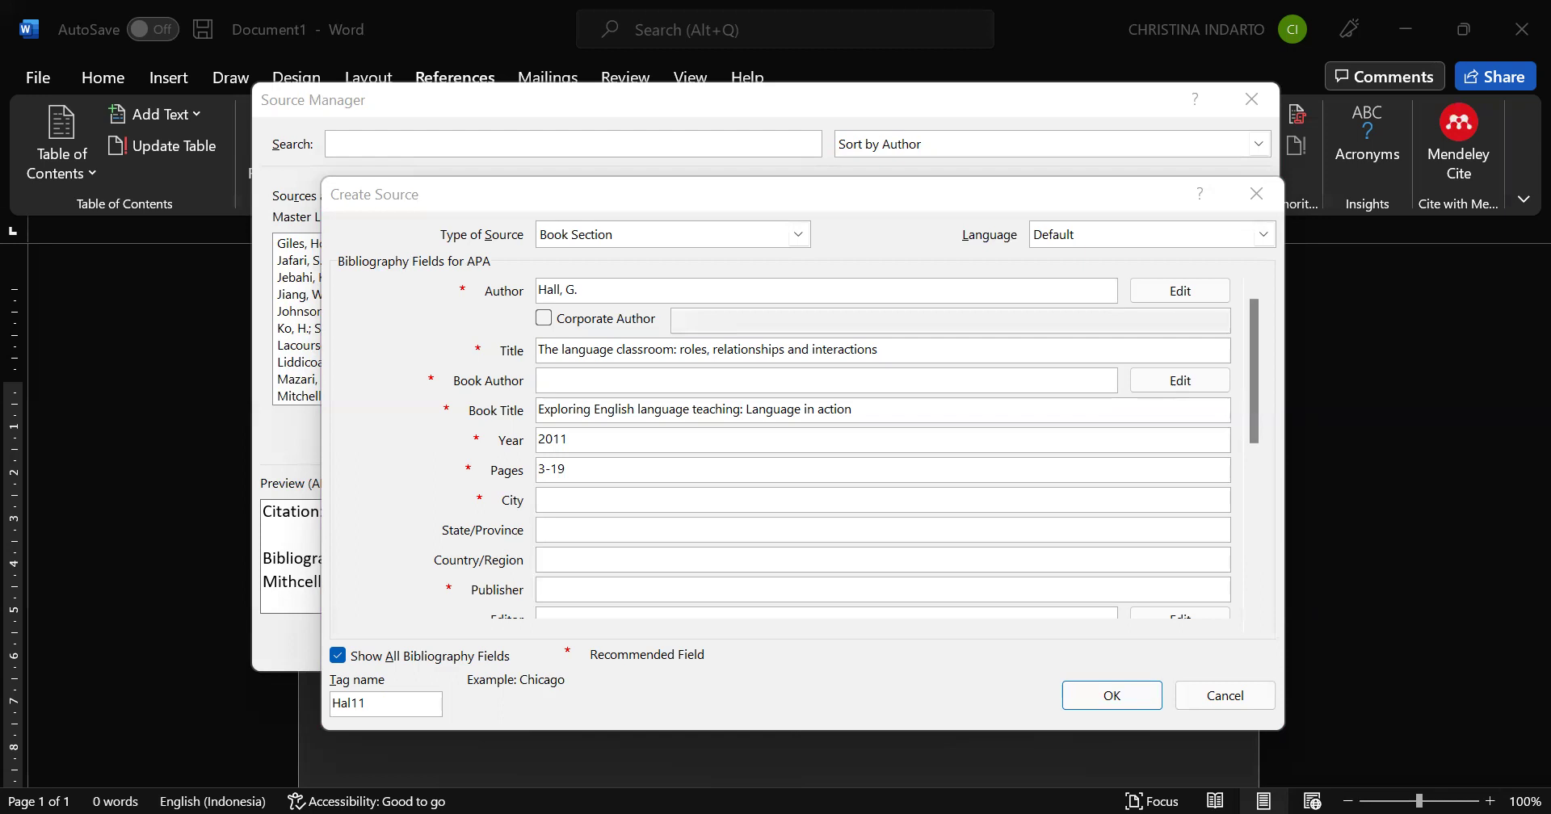
{"action": "left_click", "coordinate": [558, 499]}
{"action": "type", "text": ", Oxon"}
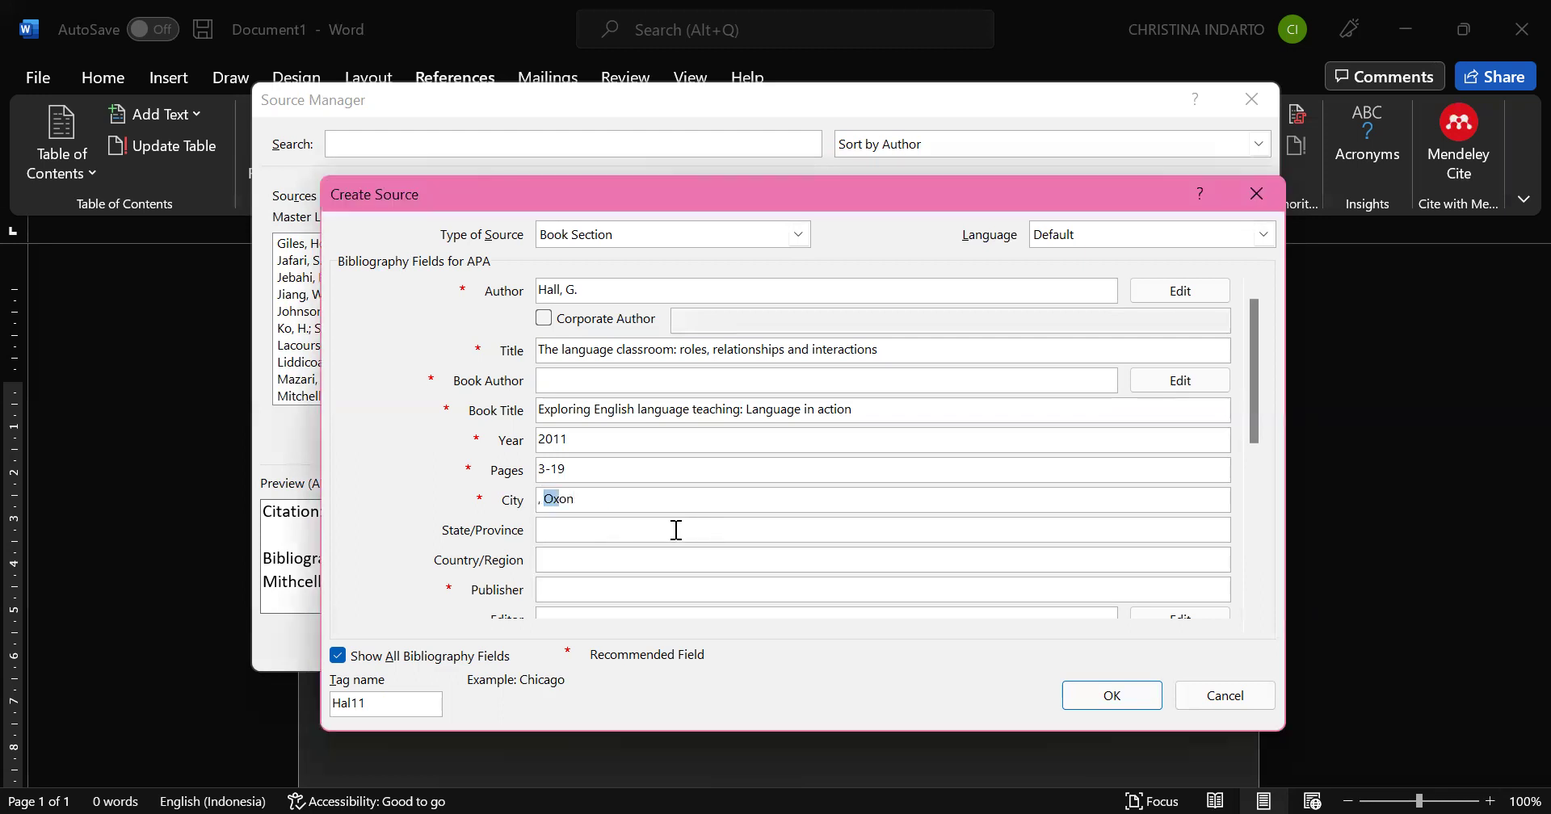
{"action": "type", "text": "Opn"}
{"action": "type", "text": "x"}
{"action": "left_click", "coordinate": [686, 590]}
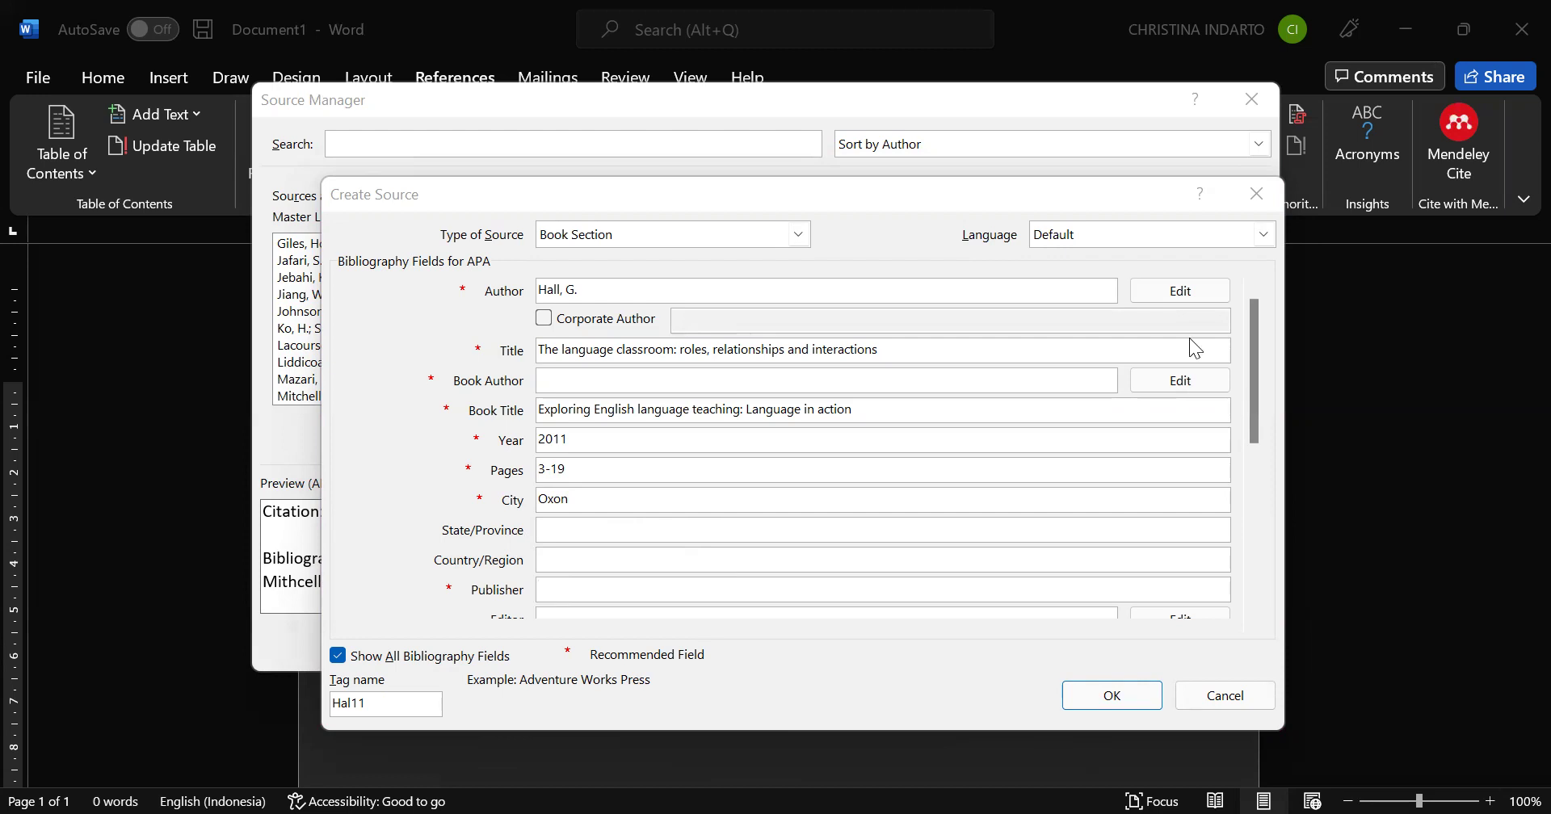
Complete publisher Routledge and enter the two editors as 'Surname, Initial' separated by a semicolon
{"action": "left_click_drag", "start_coordinate": [1254, 366], "coordinate": [1252, 436]}
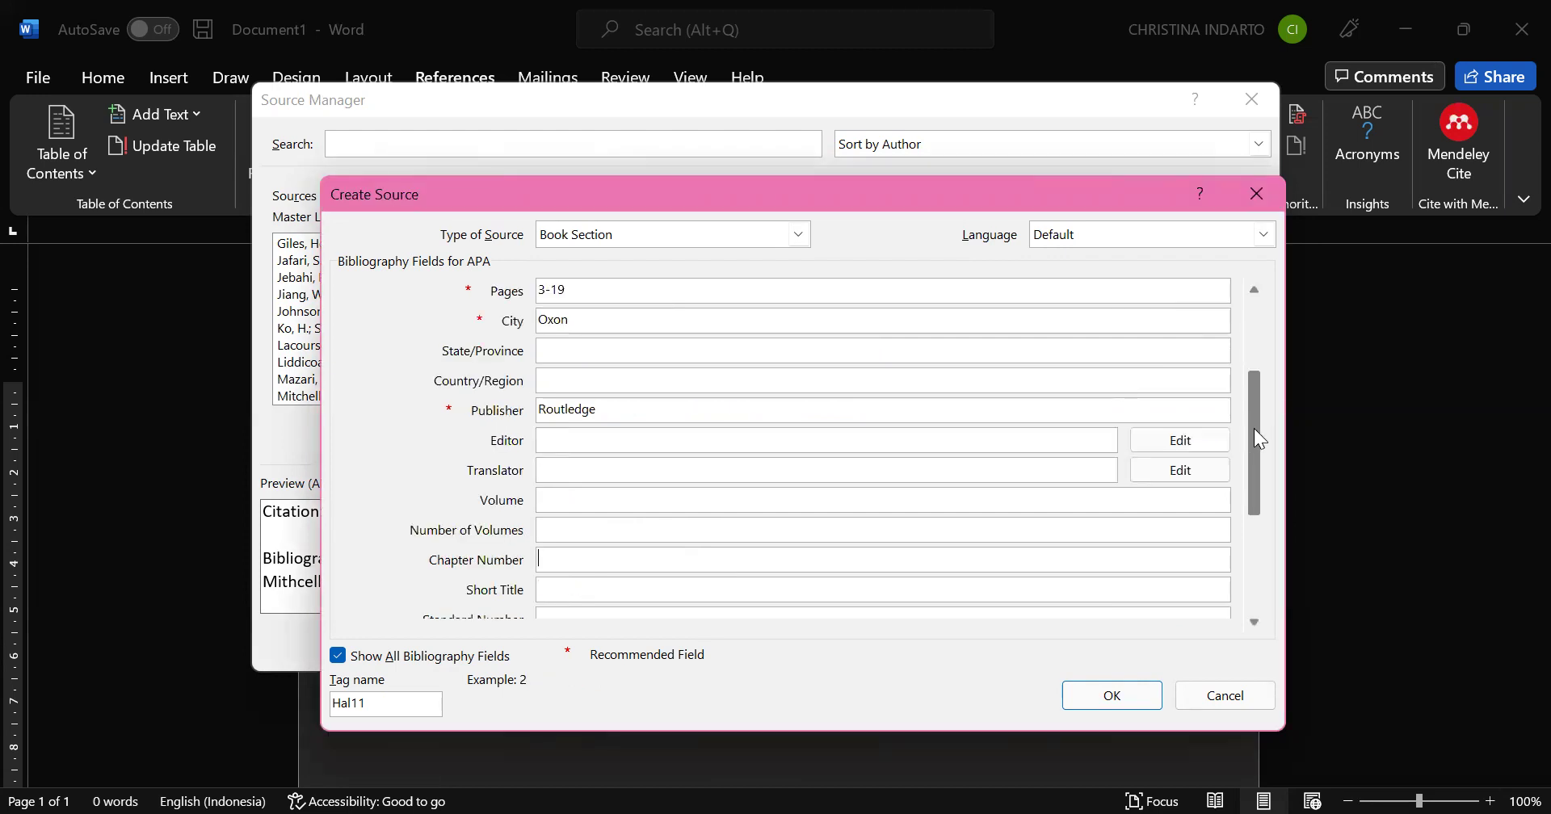
{"action": "left_click", "coordinate": [706, 445]}
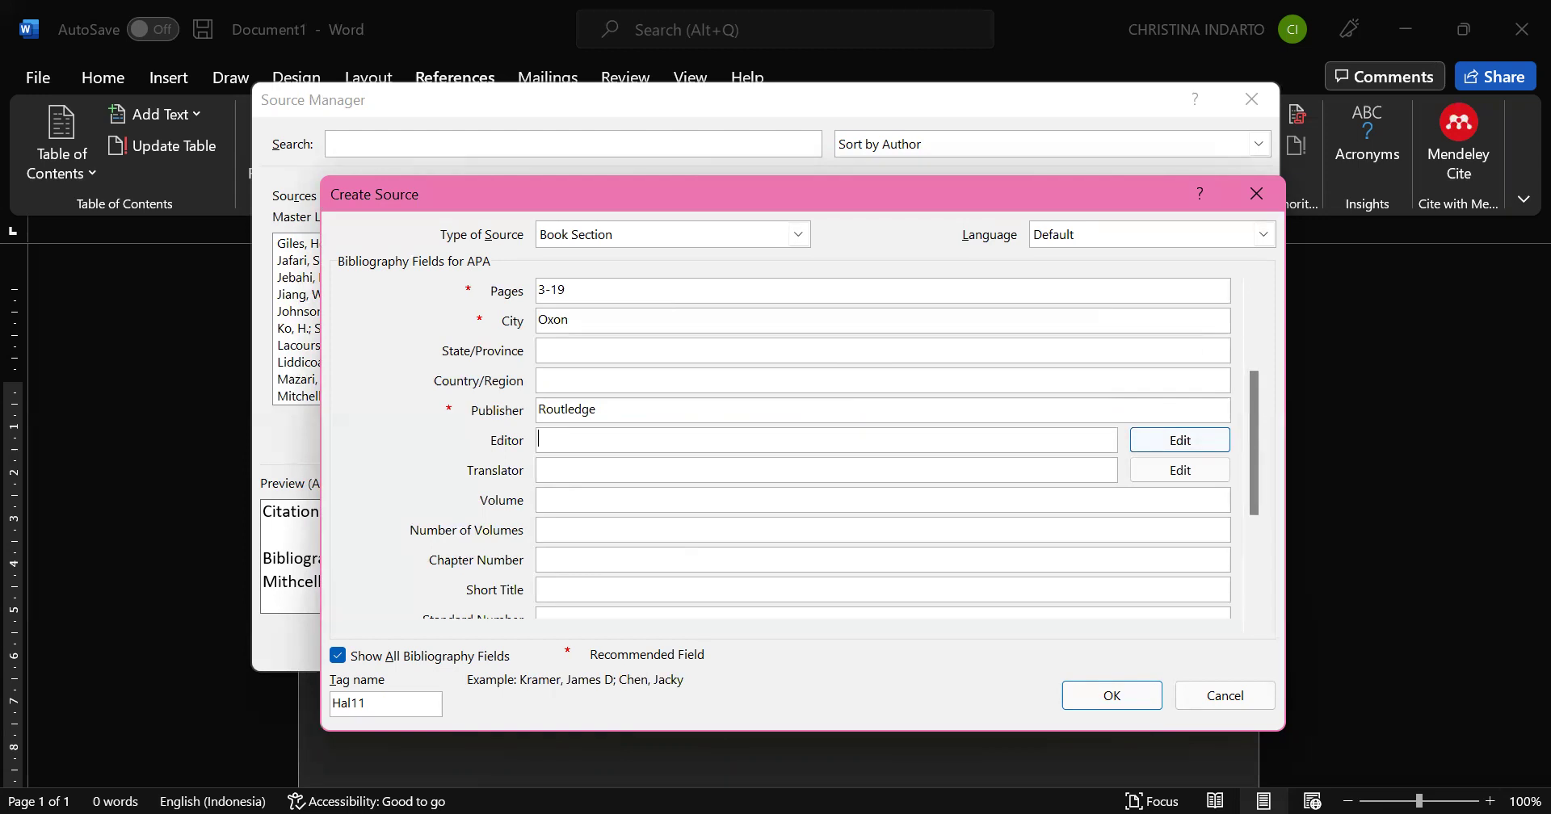
{"action": "key", "text": "Return"}
{"action": "key", "text": "Home"}
{"action": "key", "text": "ctrl+Delete"}
{"action": "type", "text": "R"}
{"action": "left_click", "coordinate": [574, 438]}
{"action": "type", "text": ", R; "}
{"action": "type", "text": "Cook, G"}
Save the book section source and begin another new source
{"action": "left_click", "coordinate": [1086, 698]}
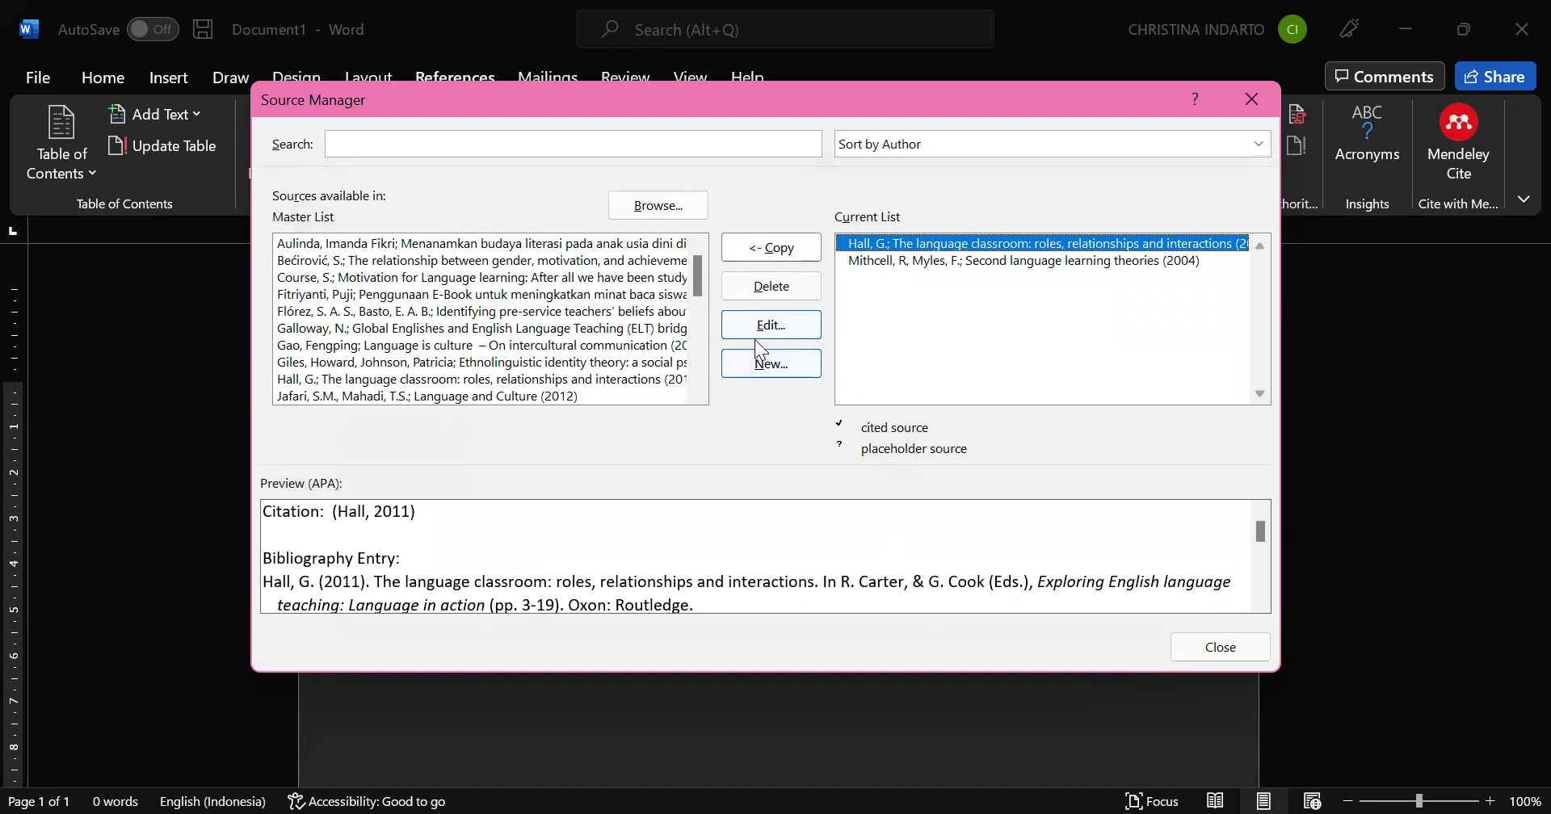
{"action": "left_click", "coordinate": [787, 361]}
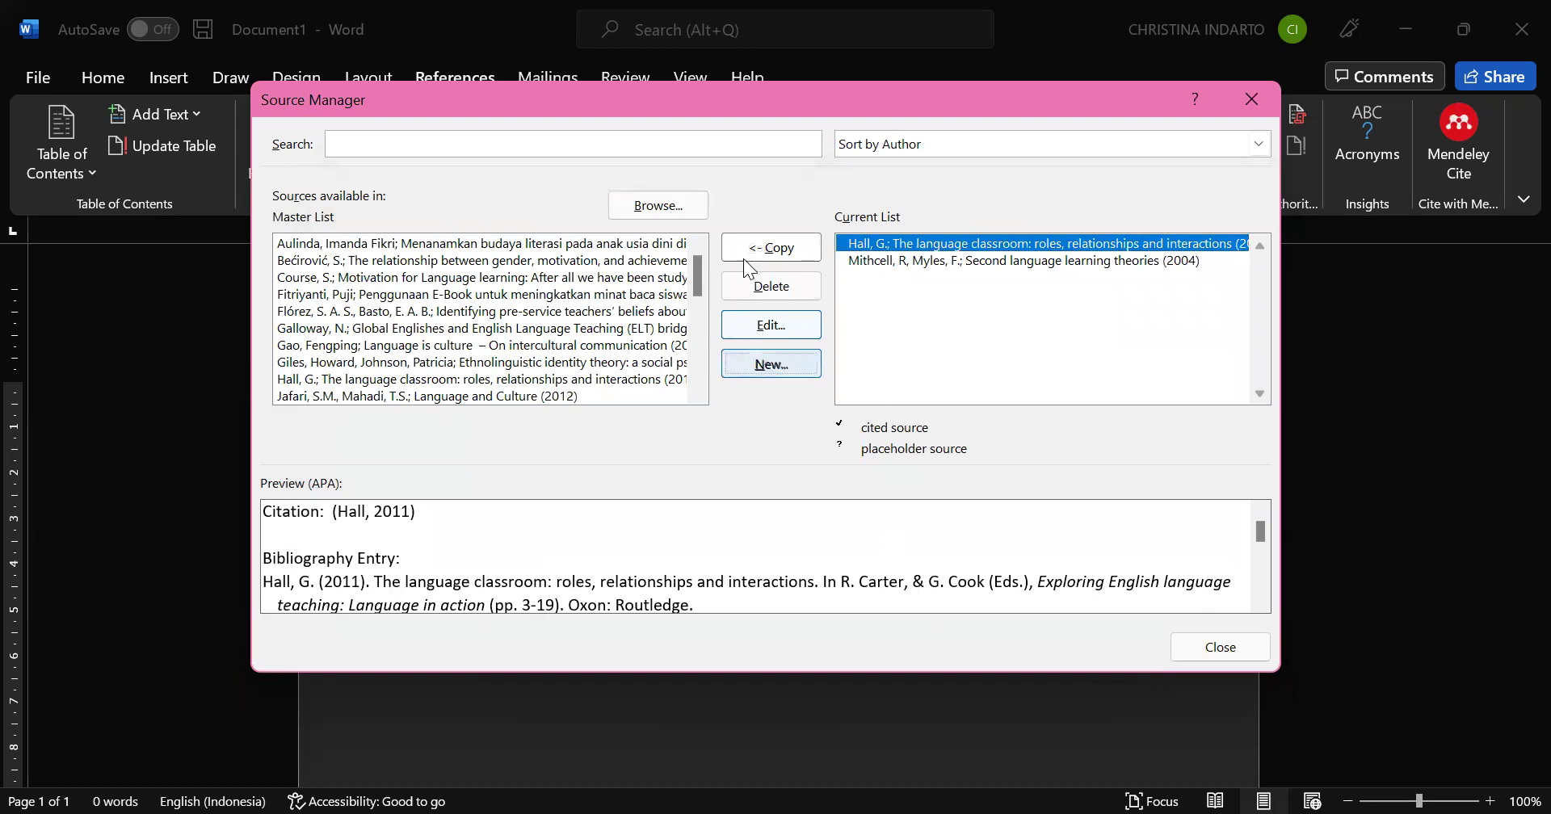
{"action": "left_click", "coordinate": [776, 238]}
{"action": "left_click", "coordinate": [739, 278]}
Make the new source a Journal Article with all bibliography fields shown
{"action": "left_click", "coordinate": [777, 237]}
{"action": "left_click", "coordinate": [757, 291]}
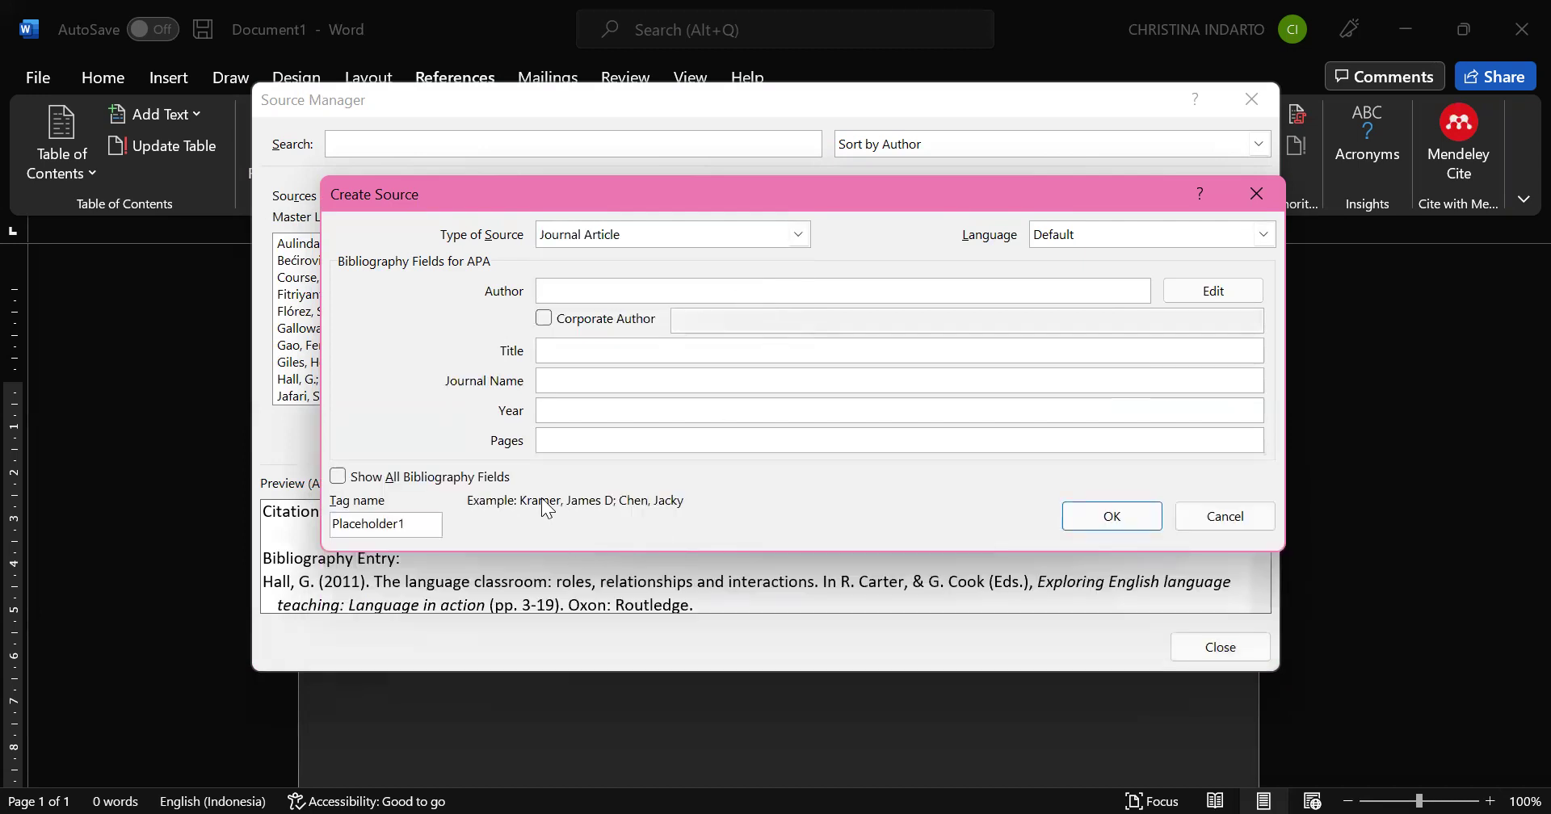
{"action": "left_click", "coordinate": [453, 483]}
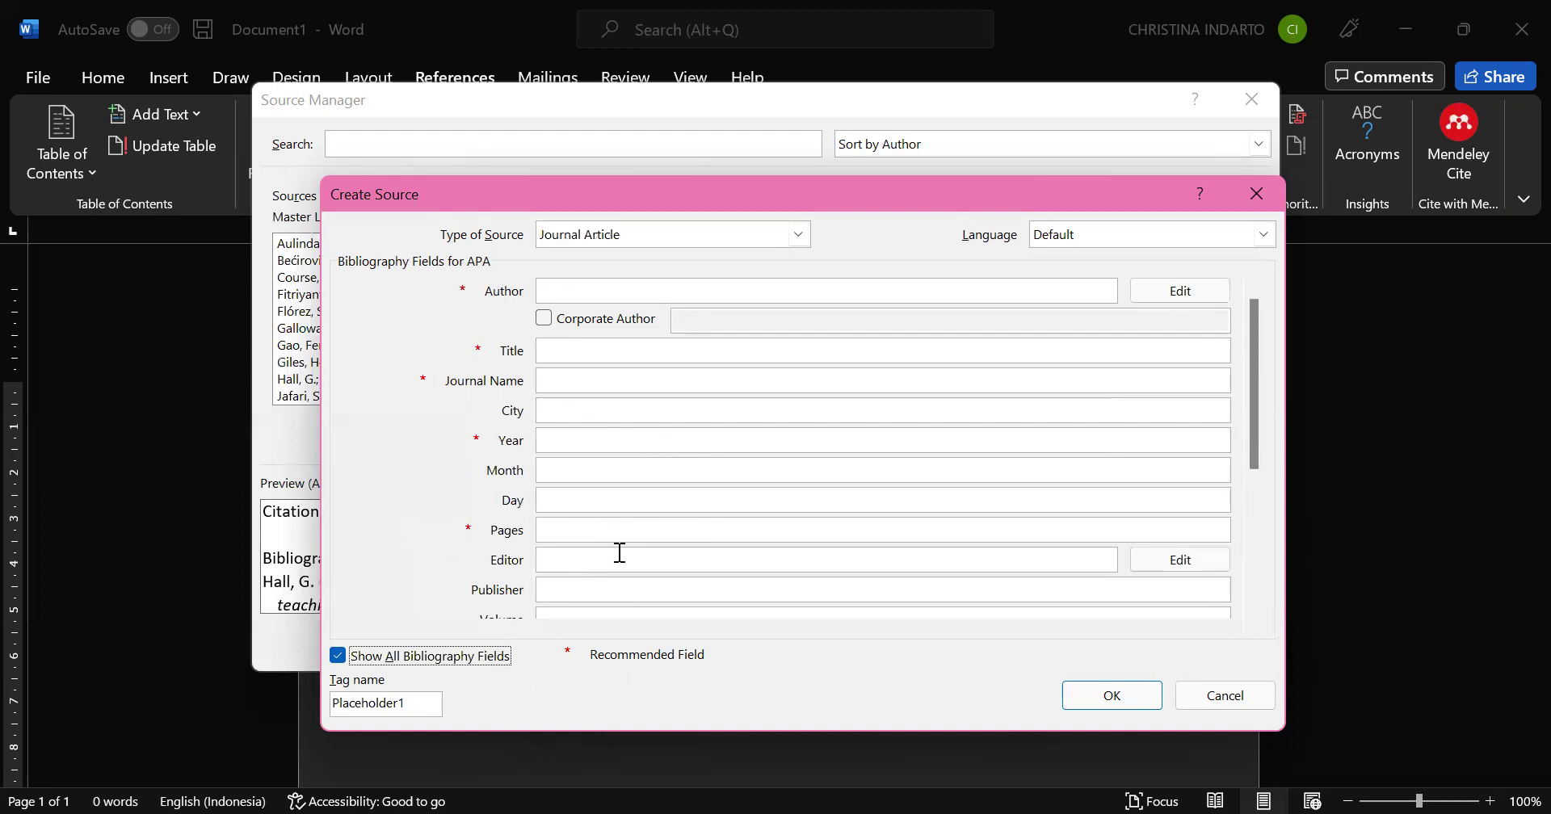
{"action": "left_click", "coordinate": [497, 663]}
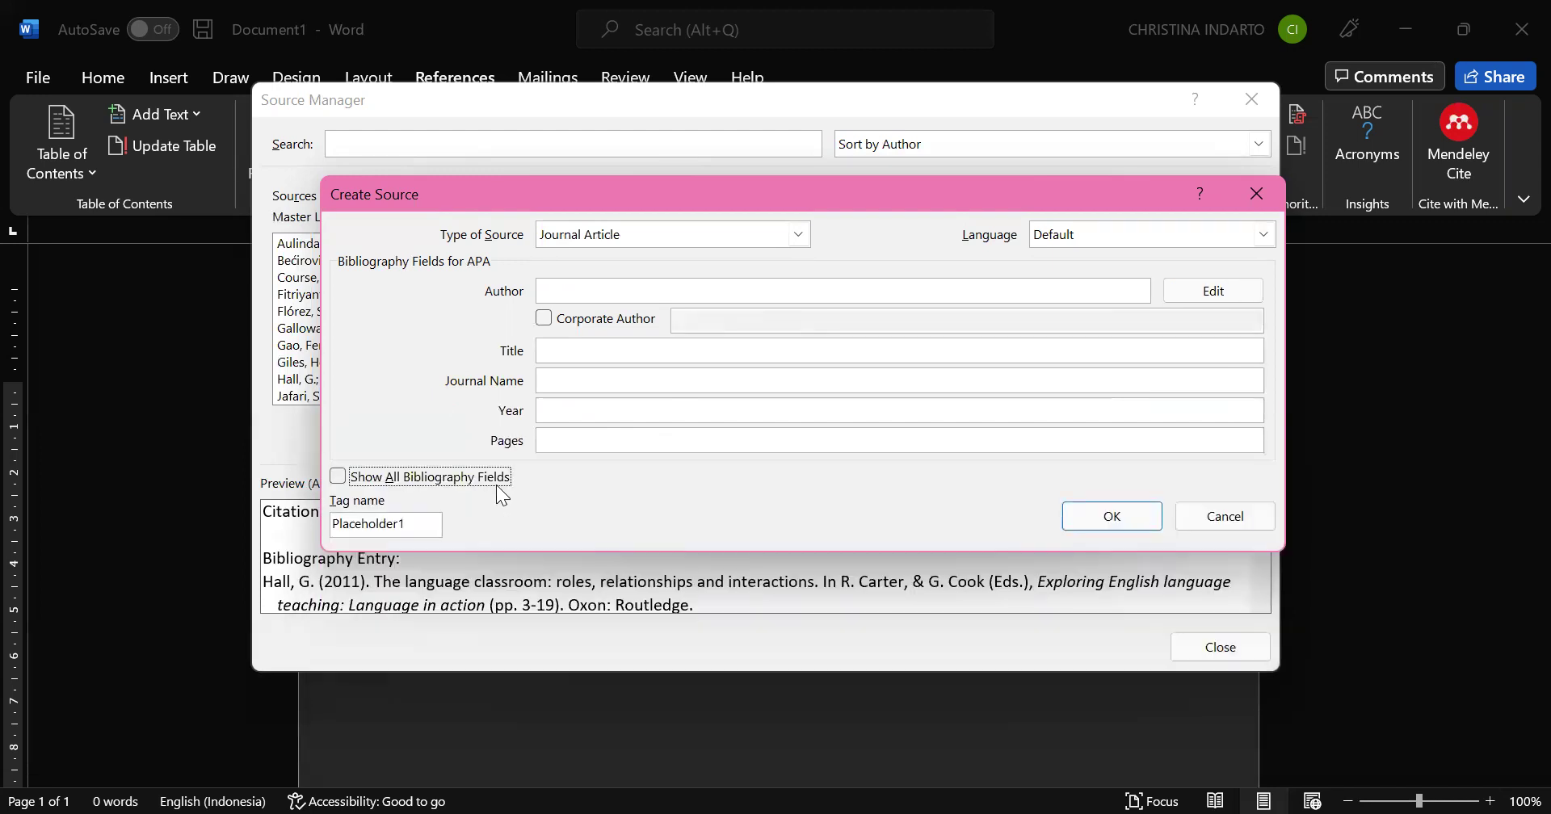
{"action": "key", "text": "space"}
{"action": "left_click", "coordinate": [623, 288]}
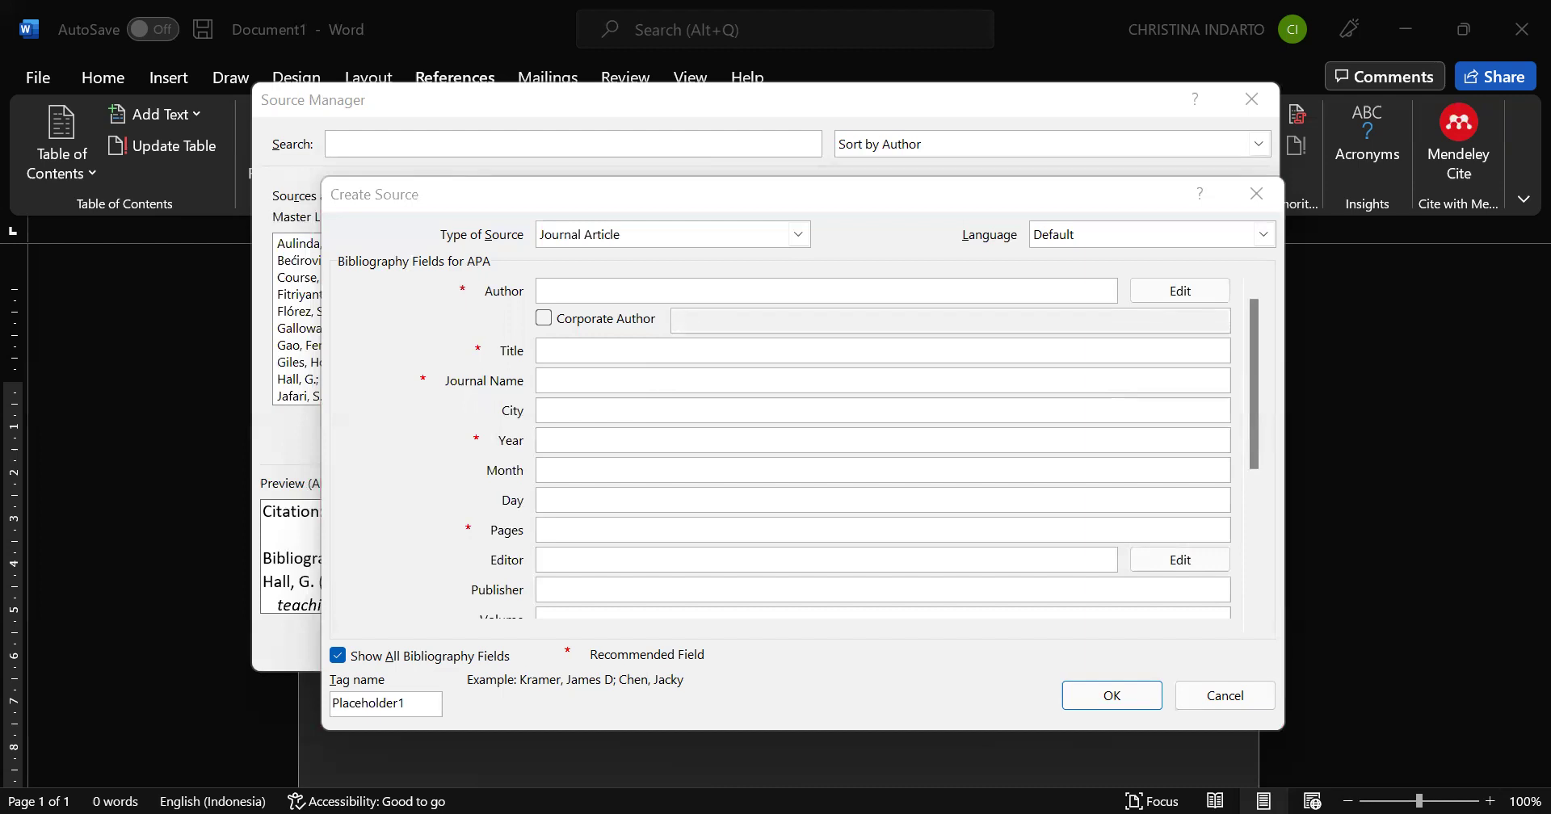
Enter the first two authors as surname plus initials, separated by semicolons
{"action": "type", "text": "Gusdi Sastra"}
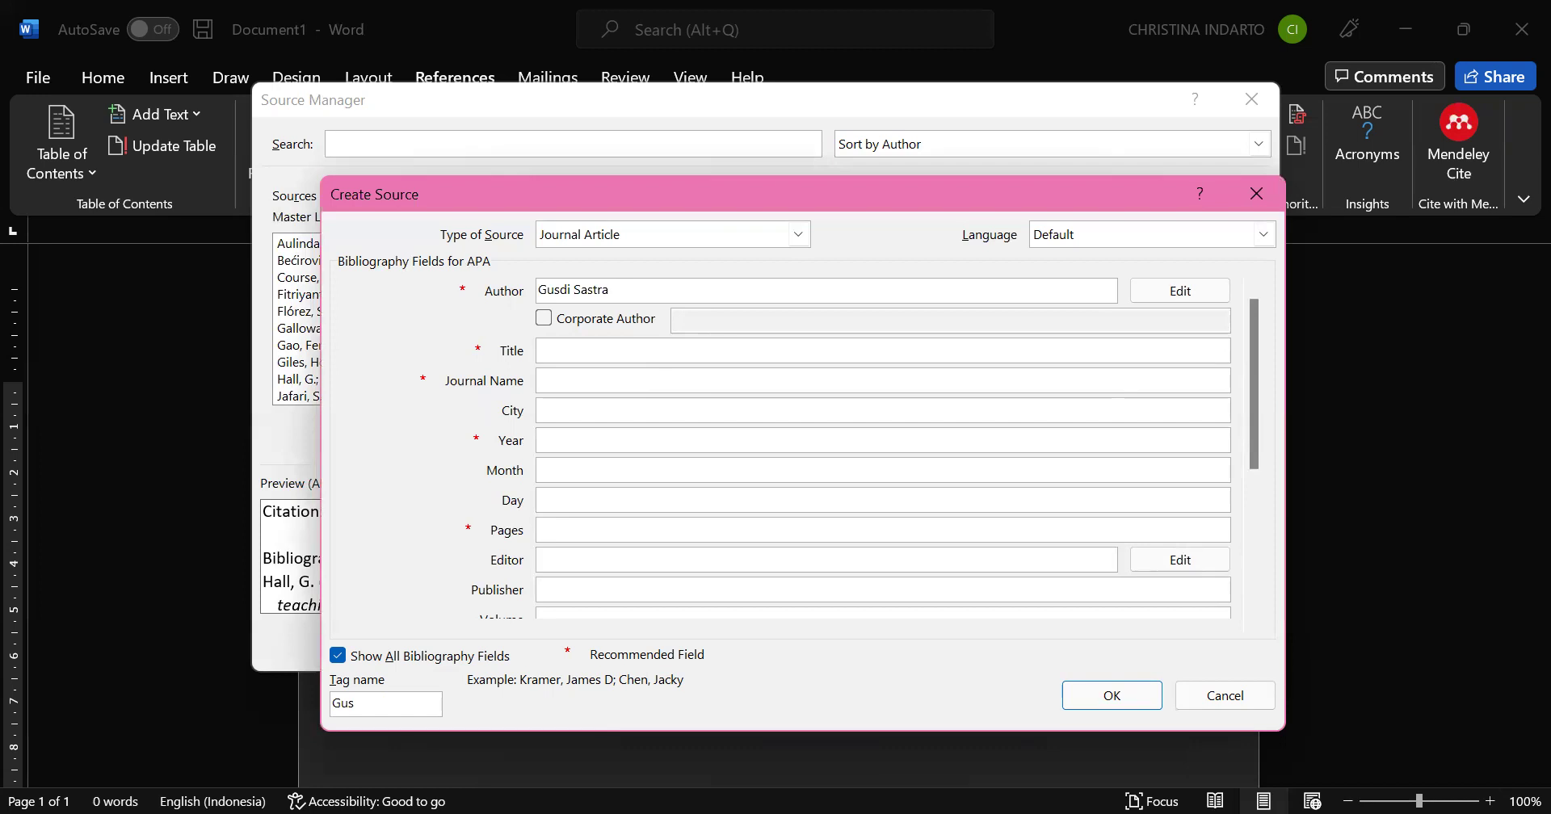
{"action": "key", "text": "BackSpace"}
{"action": "key", "text": "BackSpace"}
{"action": "key", "text": "BackSpace"}
{"action": "type", "text": ", G"}
{"action": "type", "text": ";"}
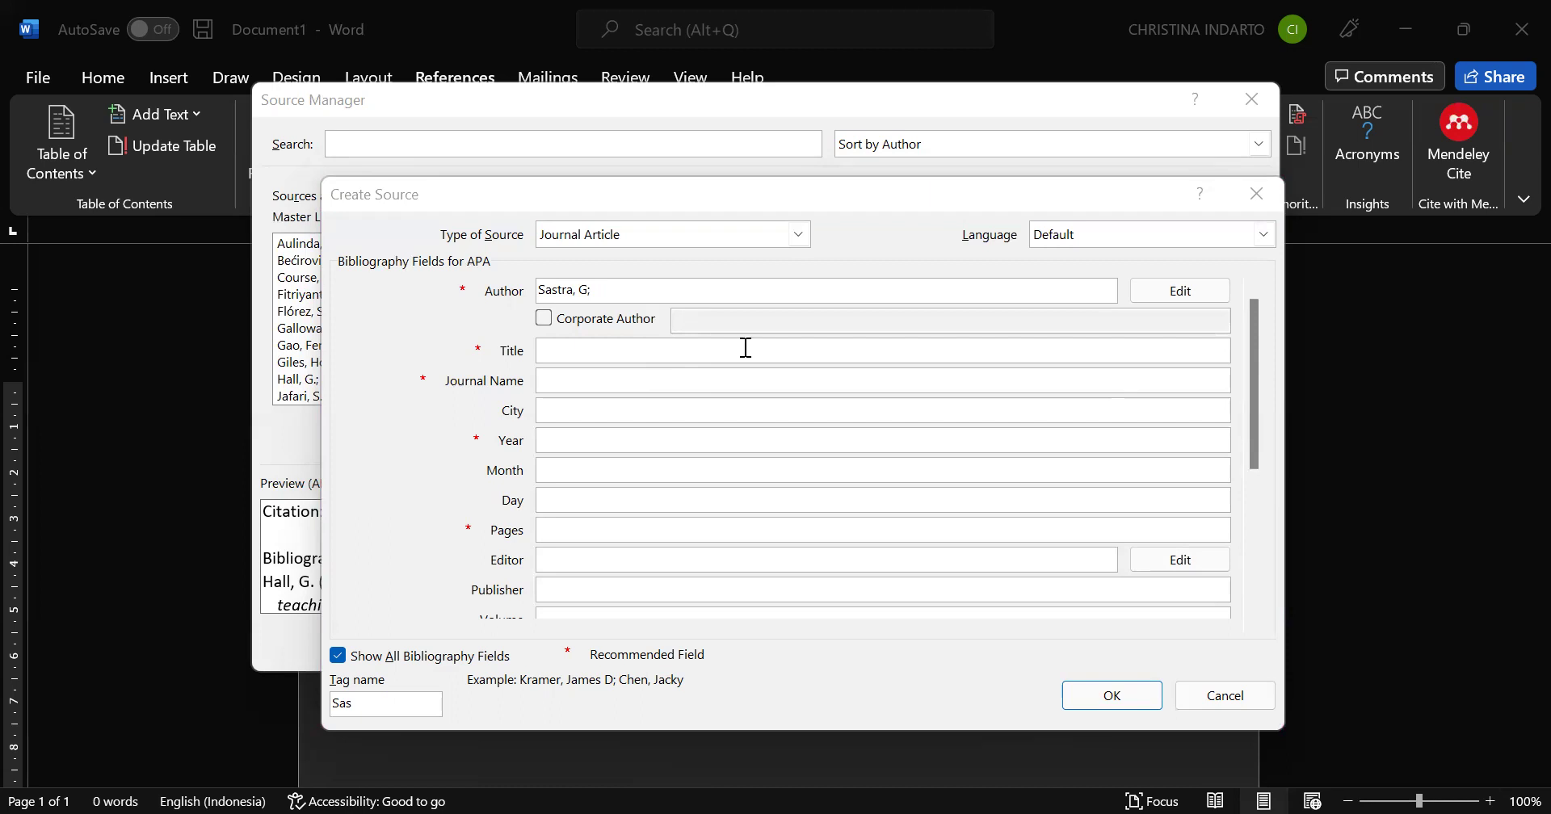
{"action": "type", "text": " Mohamad Saiful Haq"}
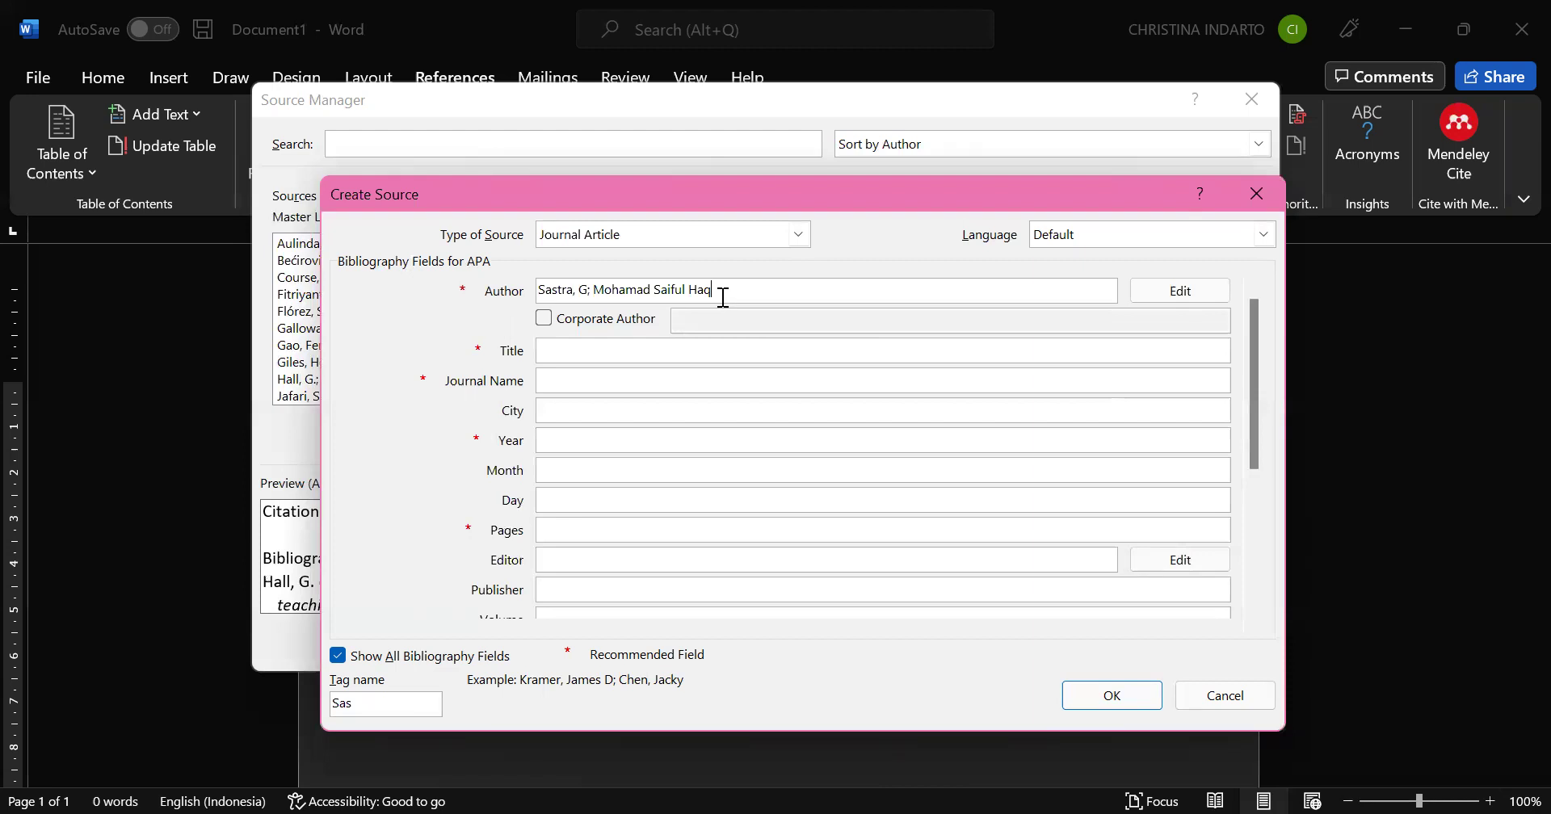
{"action": "type", "text": ", "}
{"action": "type", "text": "M. S"}
{"action": "key", "text": "BackSpace"}
{"action": "key", "text": "BackSpace"}
{"action": "key", "text": "BackSpace"}
{"action": "left_click", "coordinate": [718, 291]}
{"action": "type", "text": ";"}
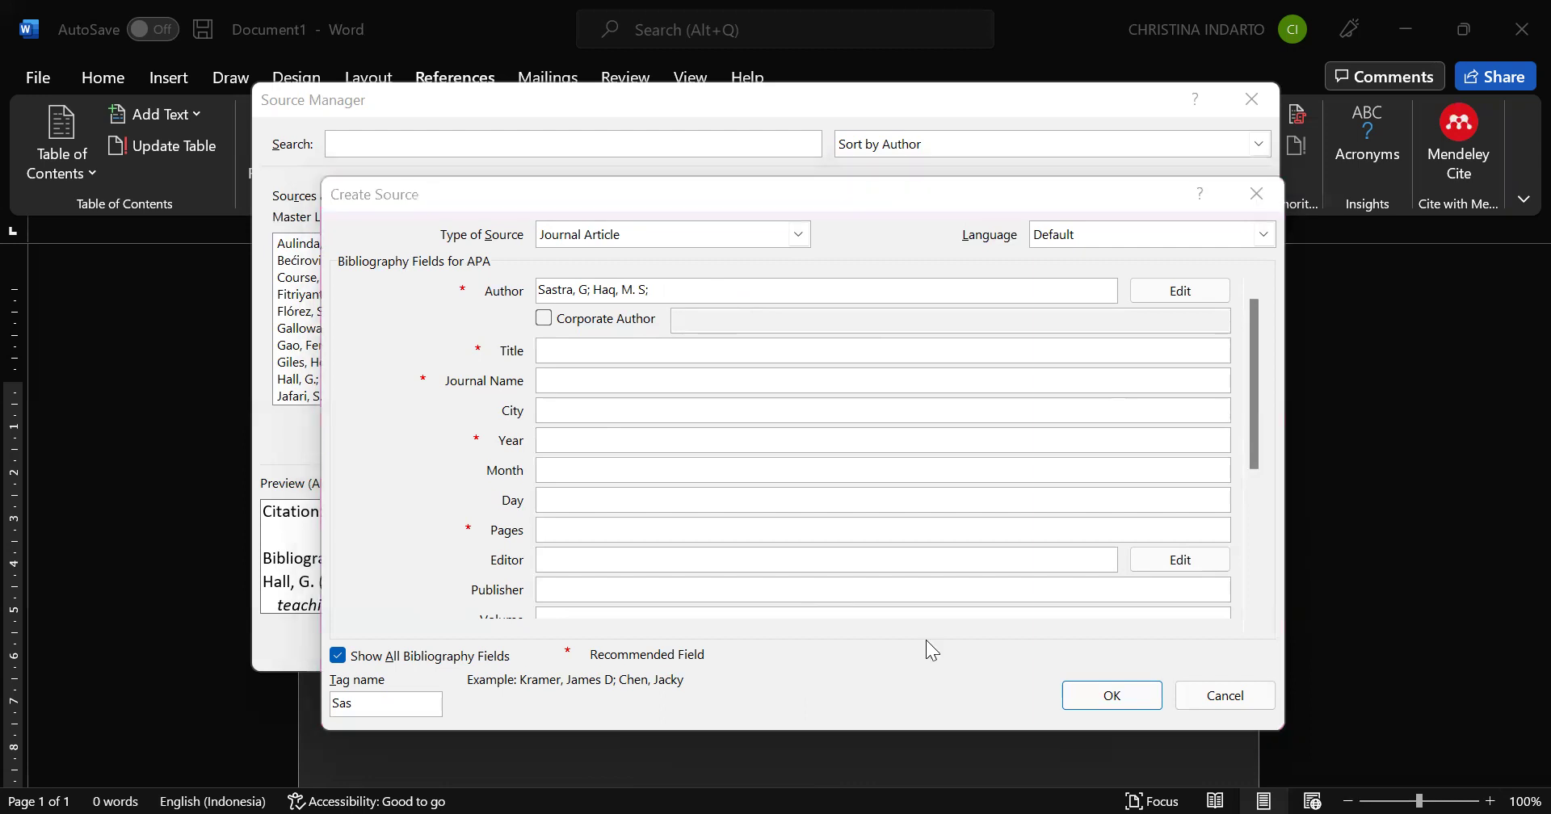
Add the third author as 'Surname, H.' to complete the author list
{"action": "type", "text": "Handoko"}
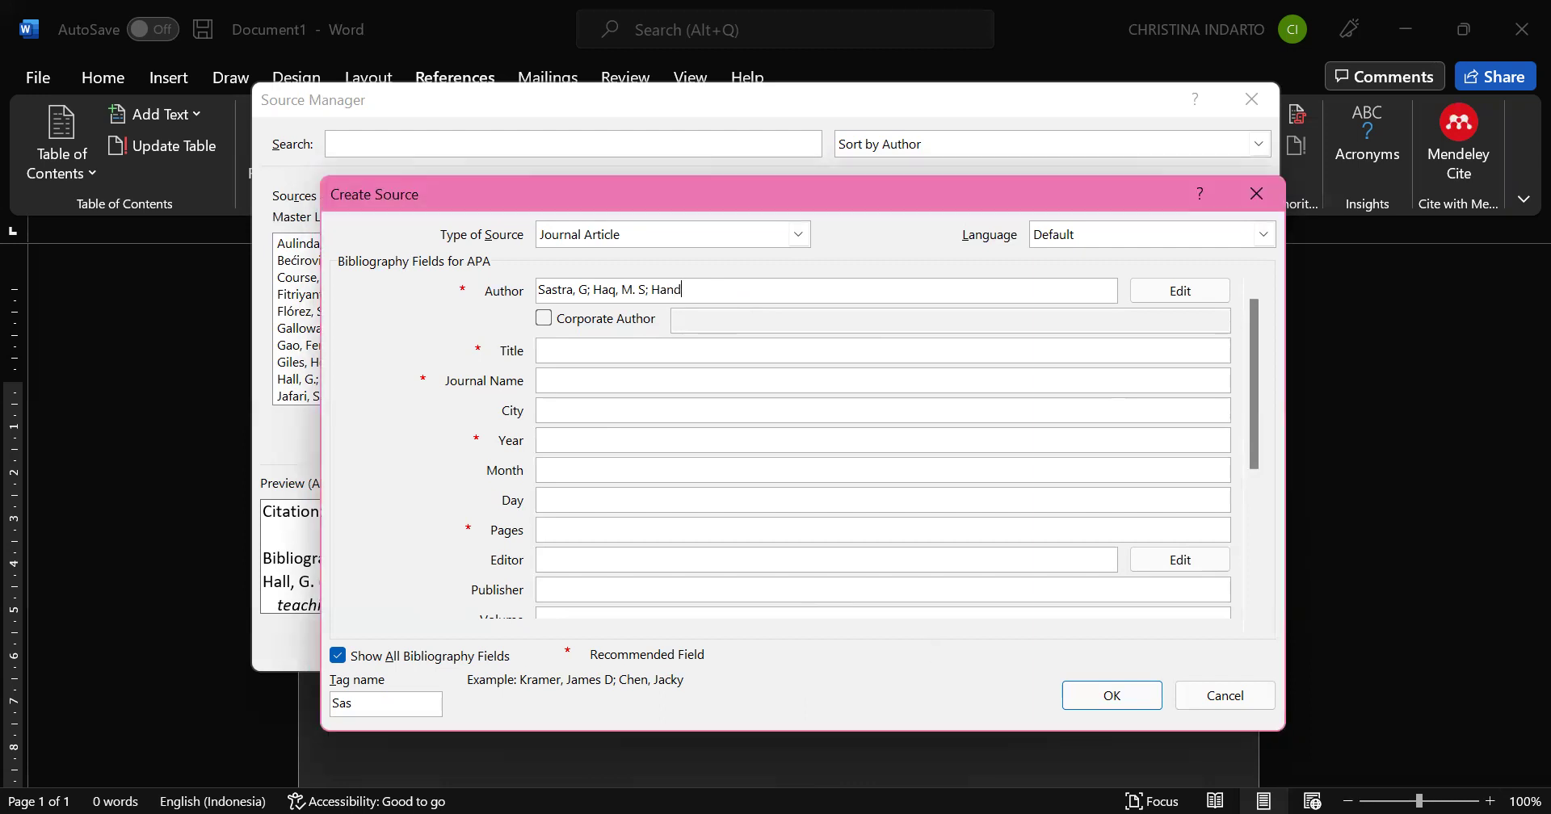
{"action": "left_click", "coordinate": [651, 289]}
{"action": "type", "text": "H"}
{"action": "key", "text": "BackSpace"}
{"action": "type", "text": ", H."}
{"action": "left_click", "coordinate": [724, 349]}
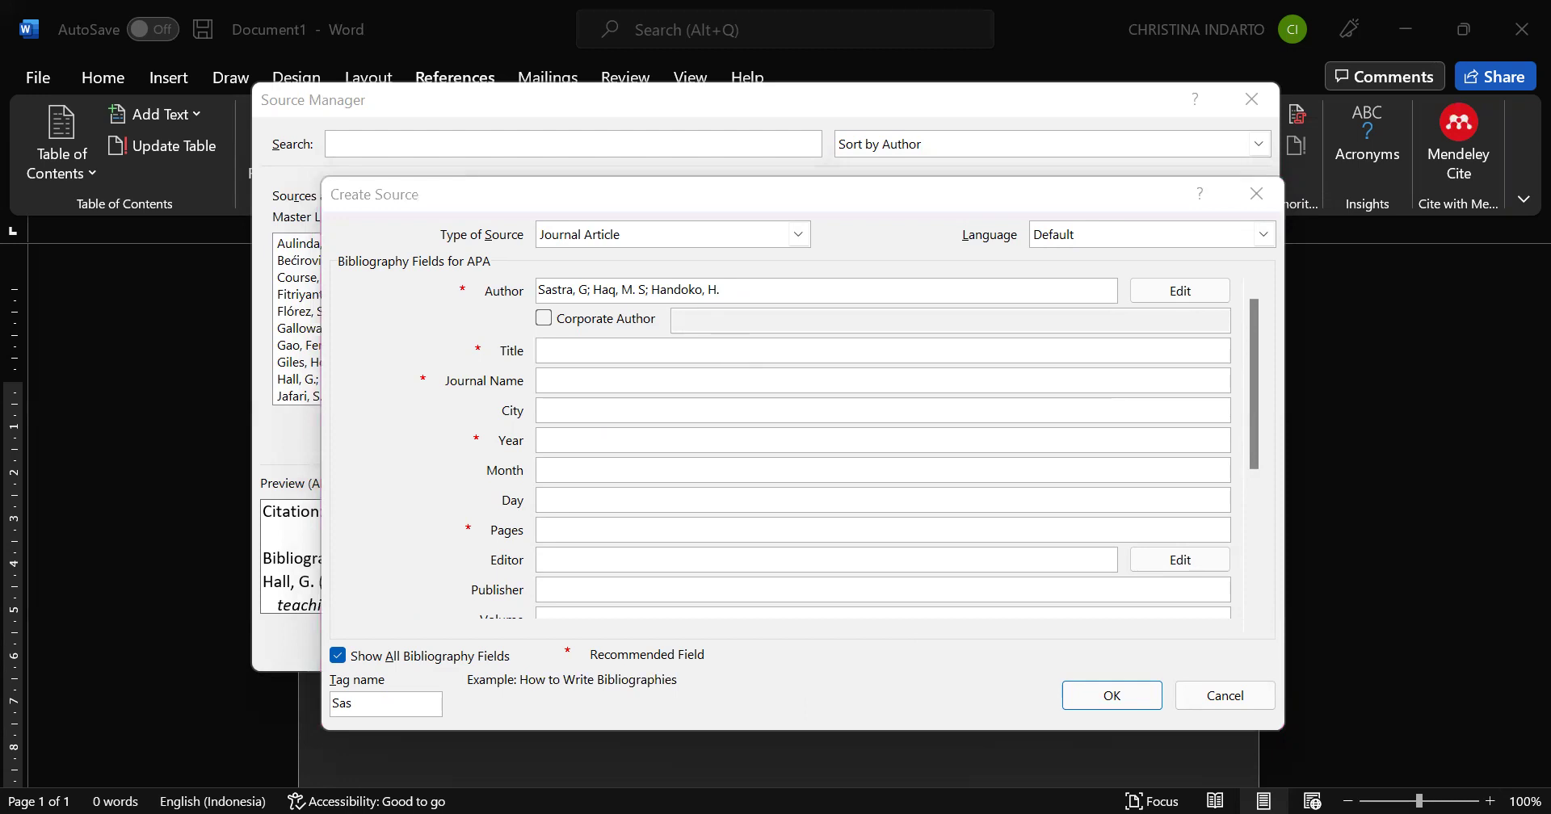
Paste the article title, lowercasing Neurolinguistics, Language and Disorders to sentence case
{"action": "left_click", "coordinate": [586, 345]}
{"action": "type", "text": "The role of Neurolinguistics for Language and"}
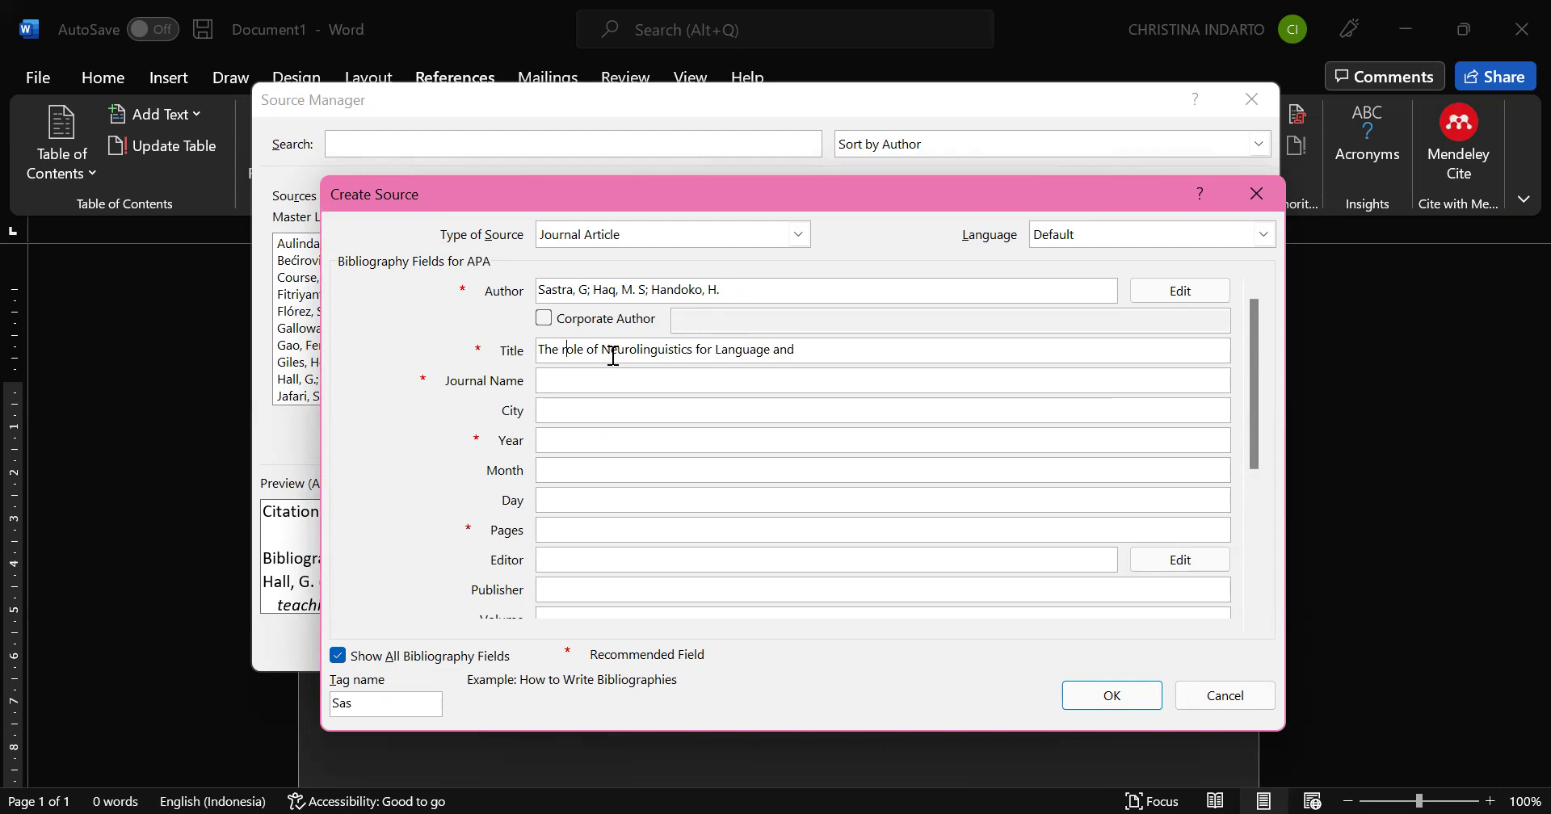
{"action": "left_click", "coordinate": [613, 353]}
{"action": "key", "text": "BackSpace"}
{"action": "type", "text": "n"}
{"action": "key", "text": "BackSpace"}
{"action": "type", "text": "l"}
{"action": "left_click", "coordinate": [894, 347]}
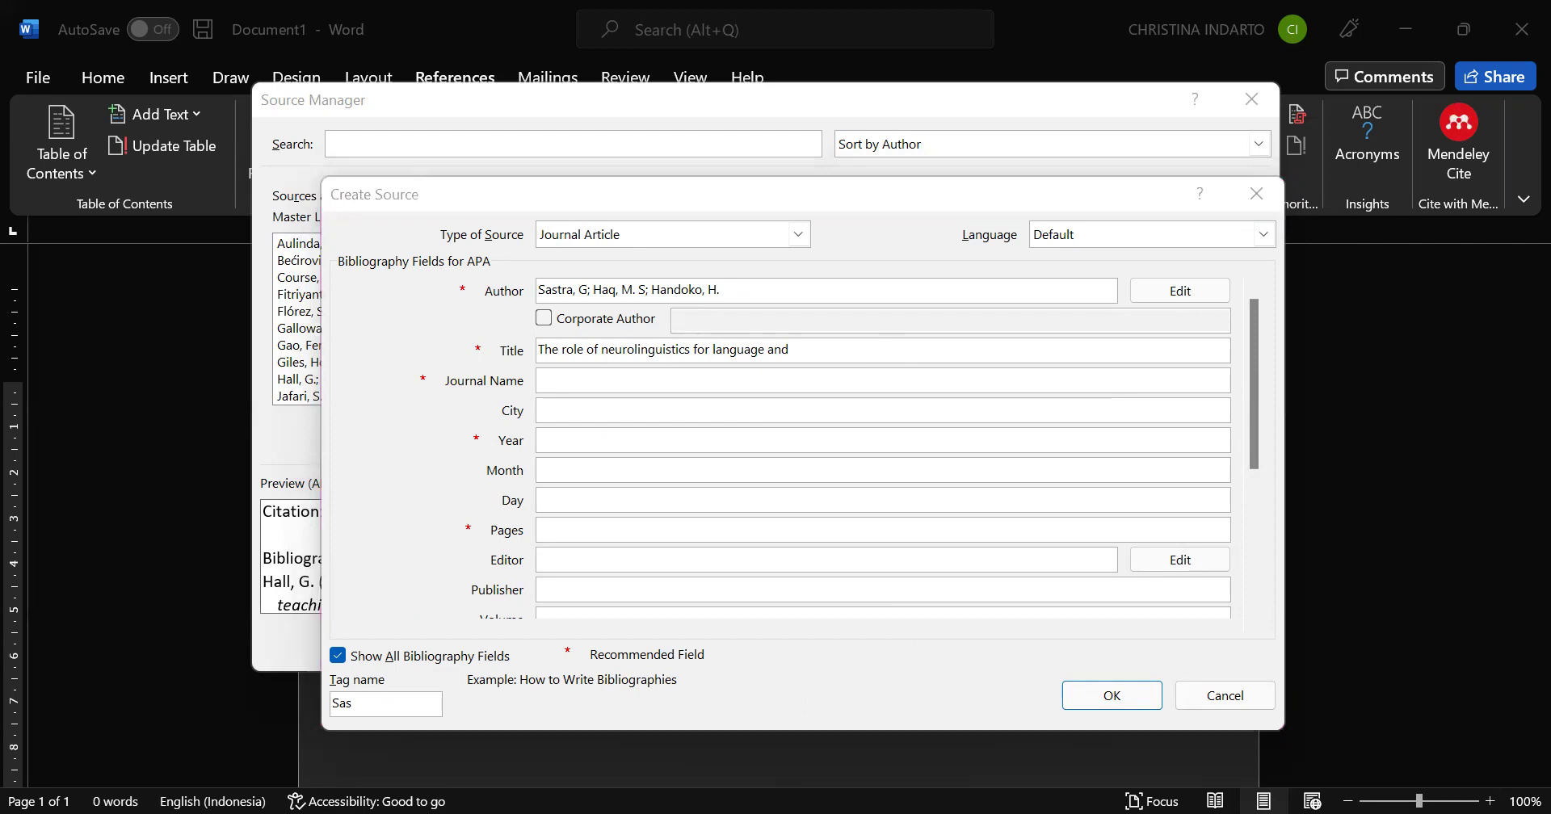
{"action": "left_click", "coordinate": [834, 349]}
{"action": "type", "text": "speech Disorders"}
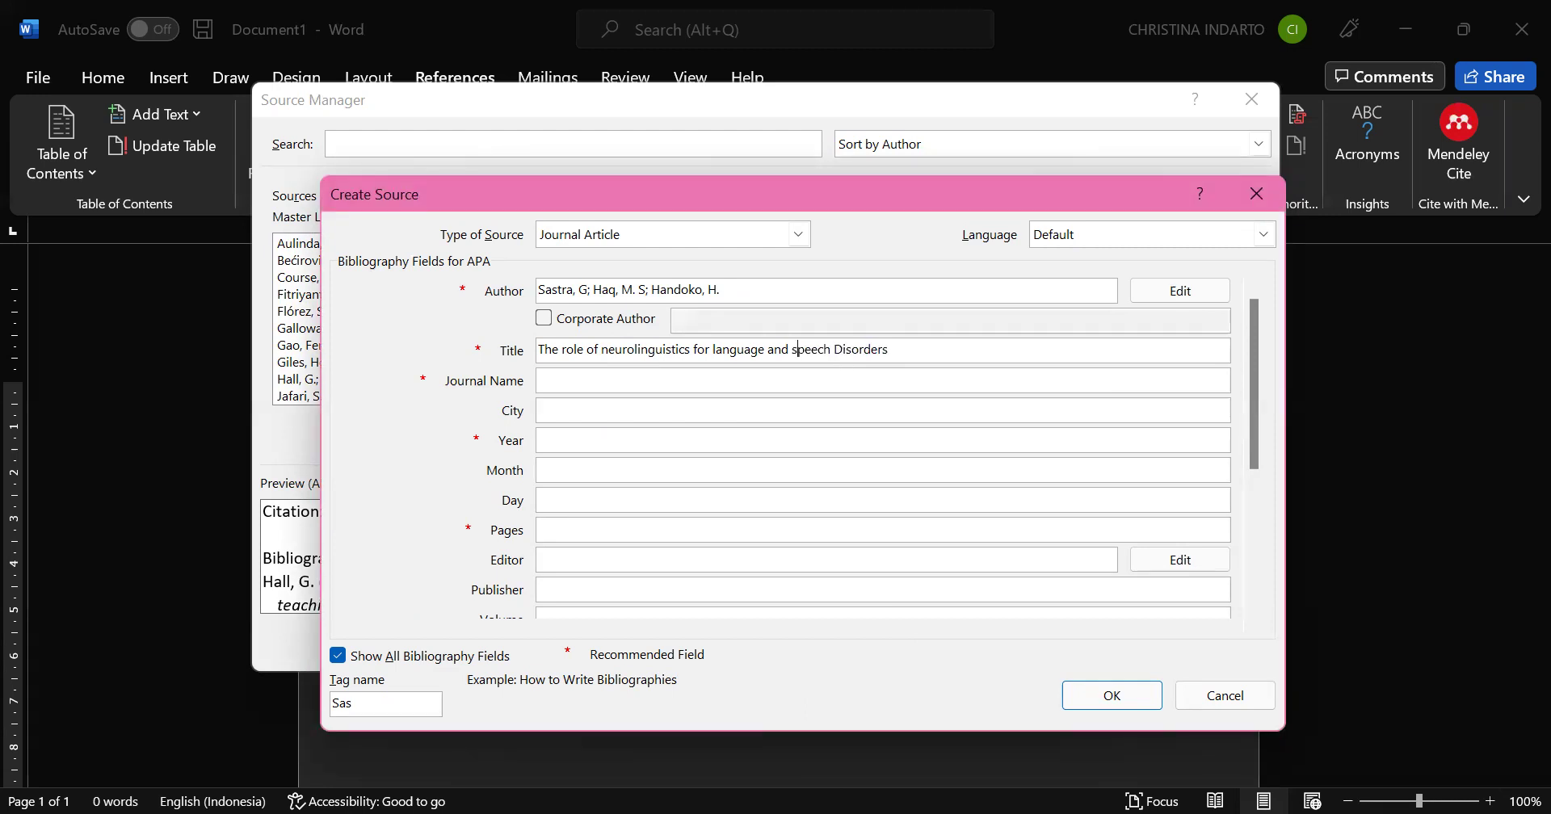
{"action": "key", "text": "BackSpace"}
{"action": "type", "text": "d"}
Enter 'JURNAL ARBITRER' as the journal name
{"action": "left_click", "coordinate": [768, 377]}
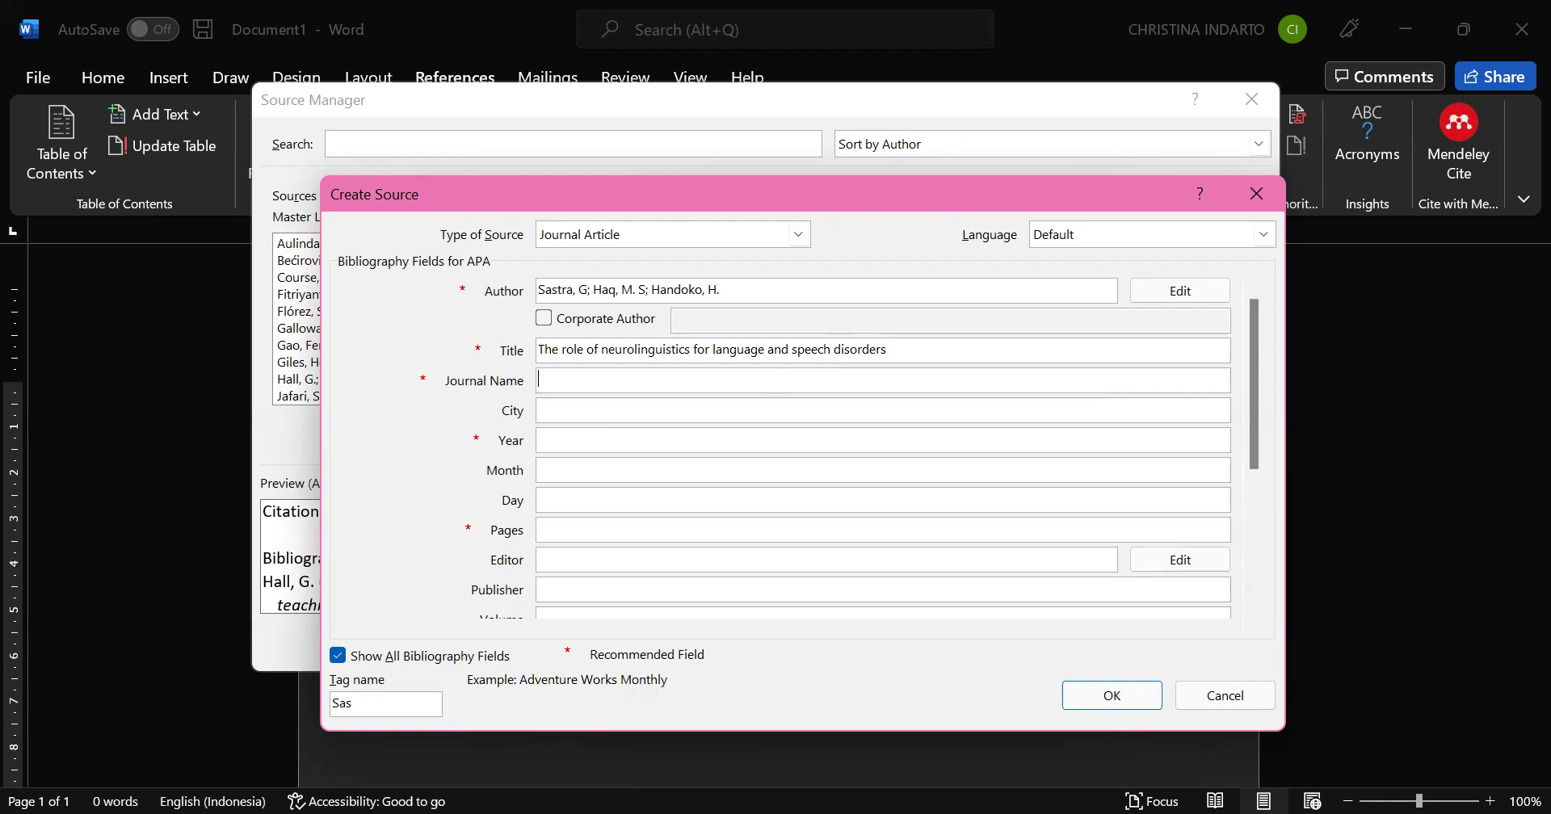
{"action": "key", "text": "alt+Tab"}
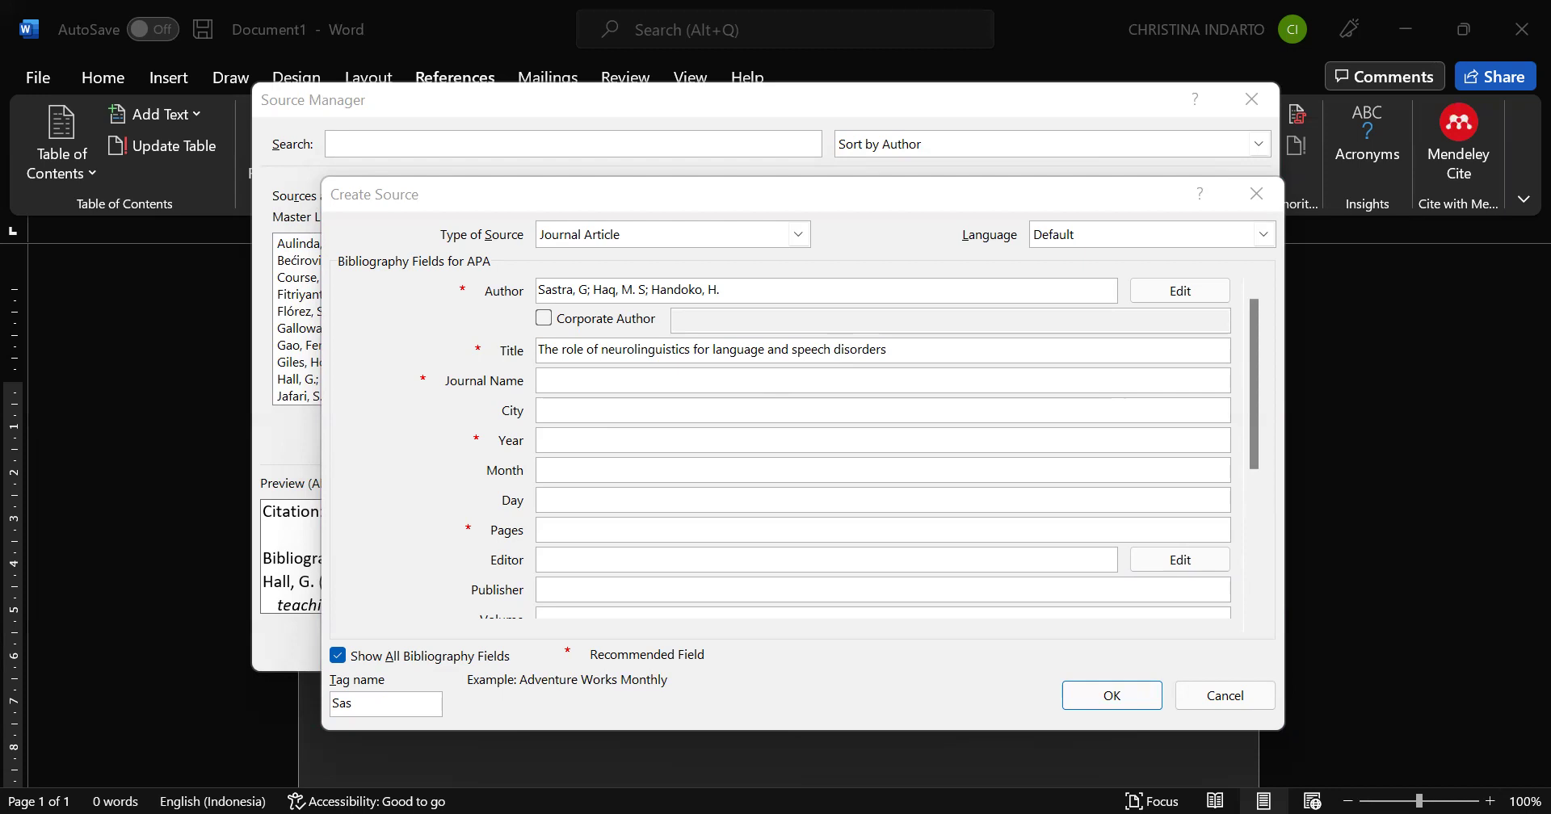
{"action": "type", "text": "JURNAL ARBITRER"}
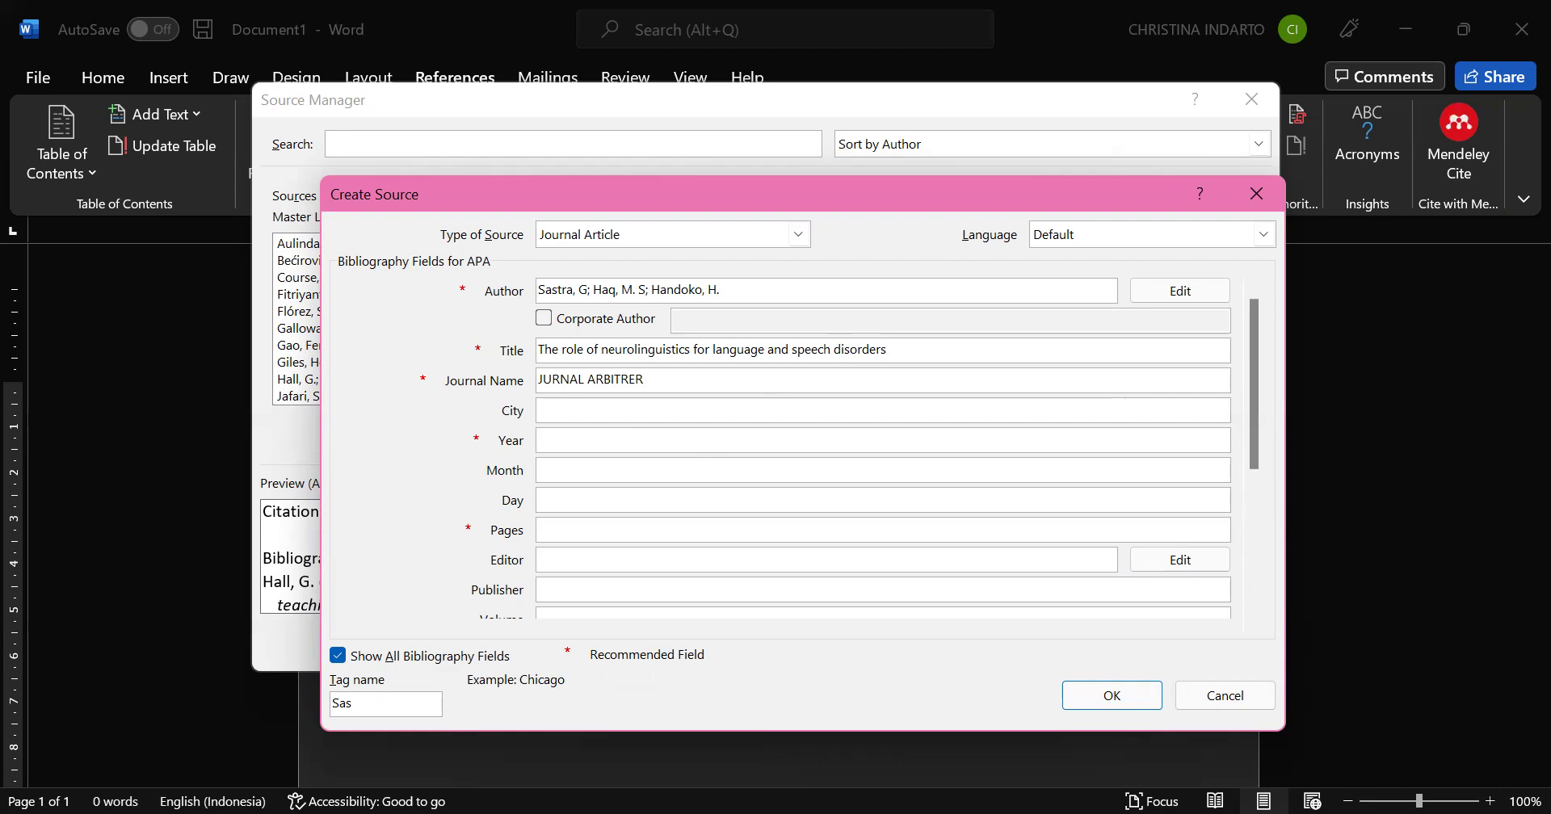
{"action": "key", "text": "Tab"}
Enter 2019 as the year and limit the journal article form to recommended APA fields
{"action": "type", "text": "2019"}
{"action": "left_click", "coordinate": [684, 535]}
{"action": "left_click_drag", "start_coordinate": [1249, 441], "coordinate": [1254, 507]}
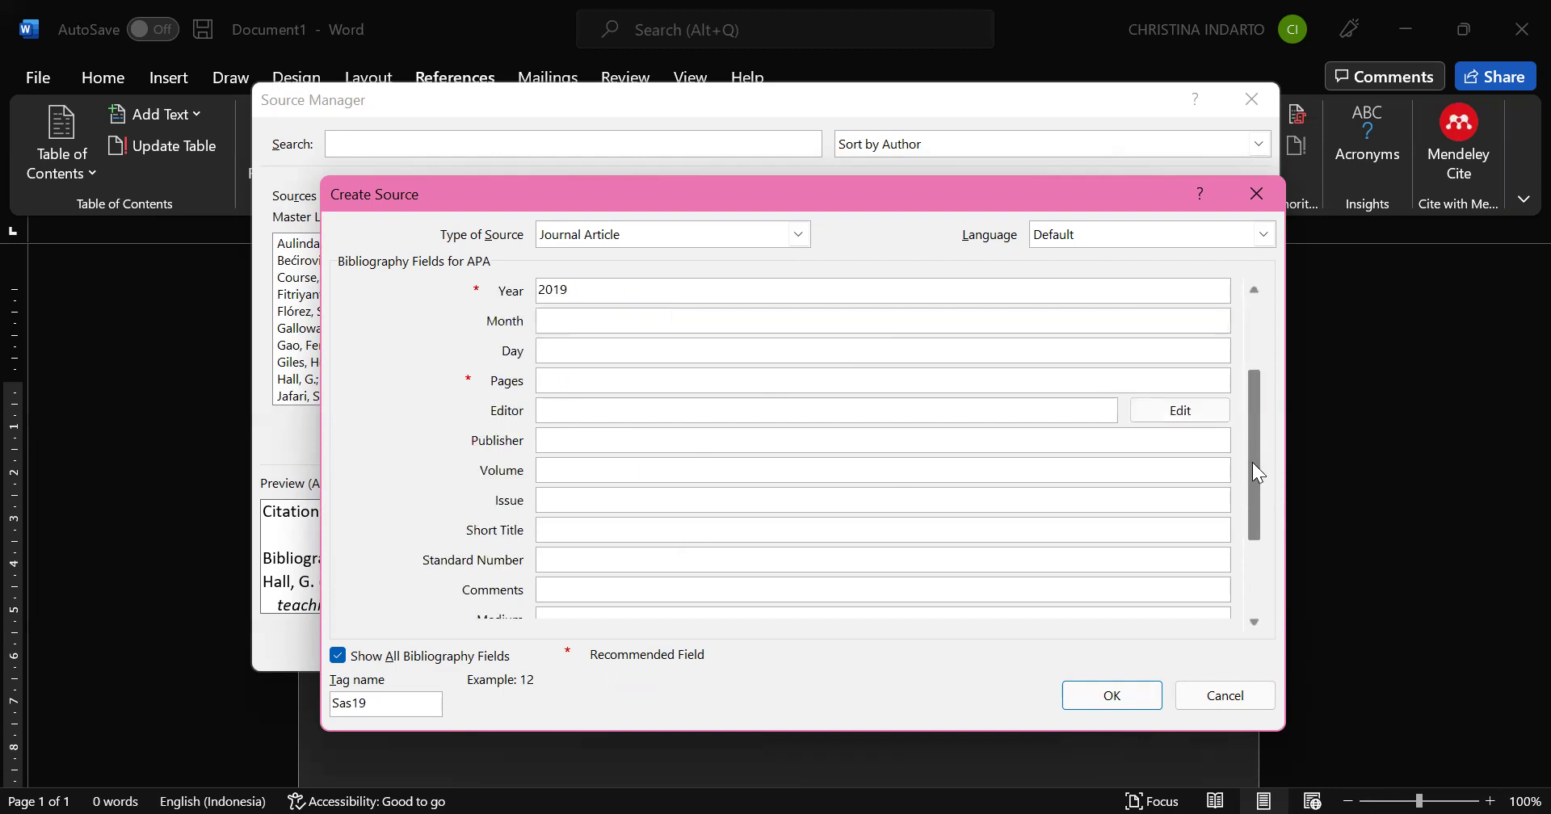
{"action": "mouse_move", "coordinate": [1252, 462]}
{"action": "left_mouse_down"}
{"action": "mouse_move", "coordinate": [1252, 518]}
{"action": "mouse_move", "coordinate": [1258, 404]}
{"action": "left_mouse_up"}
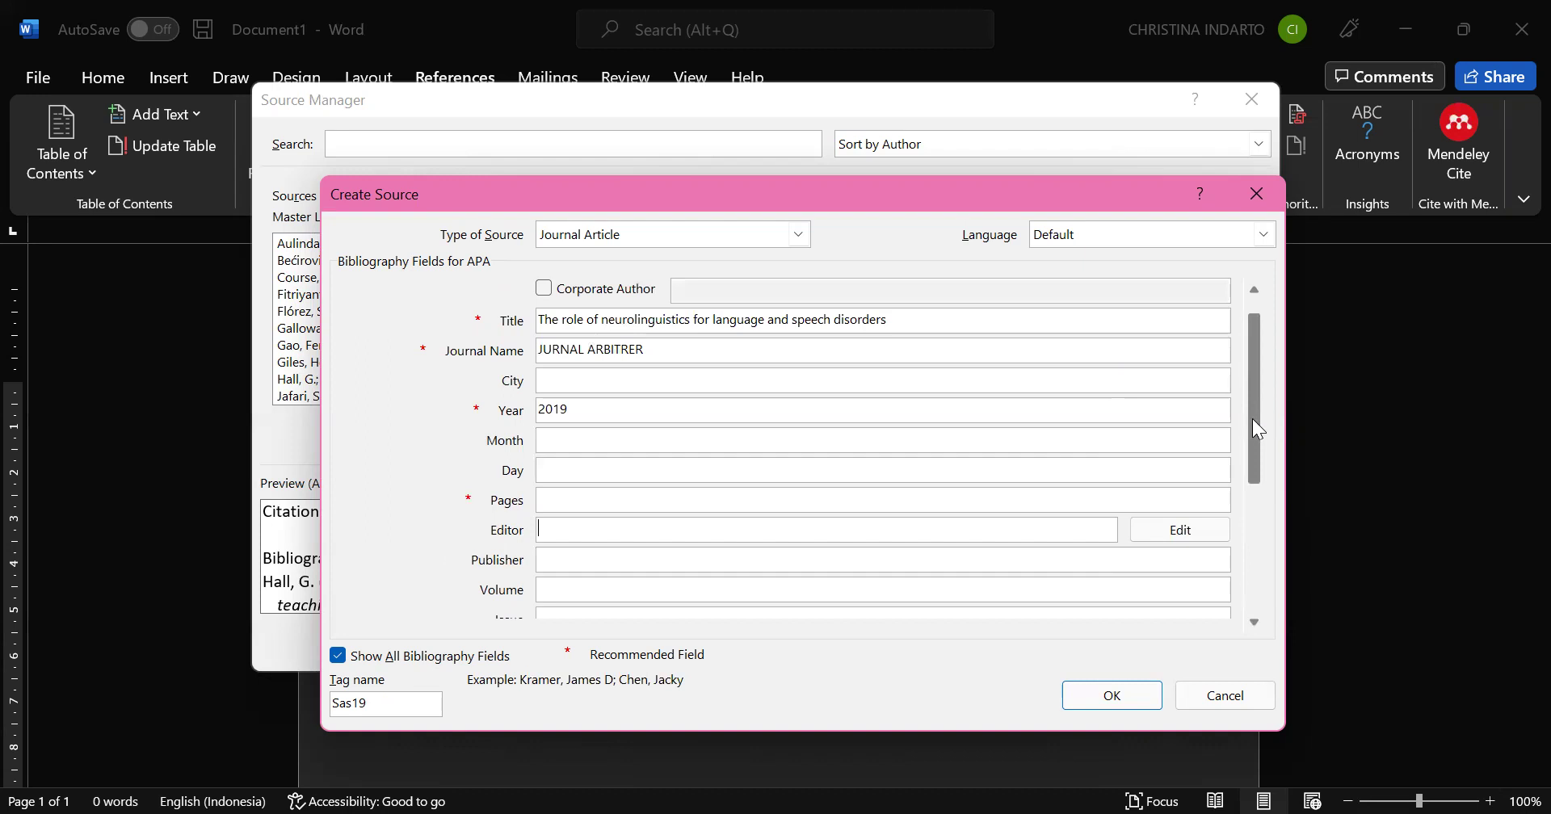
{"action": "key", "text": "Tab"}
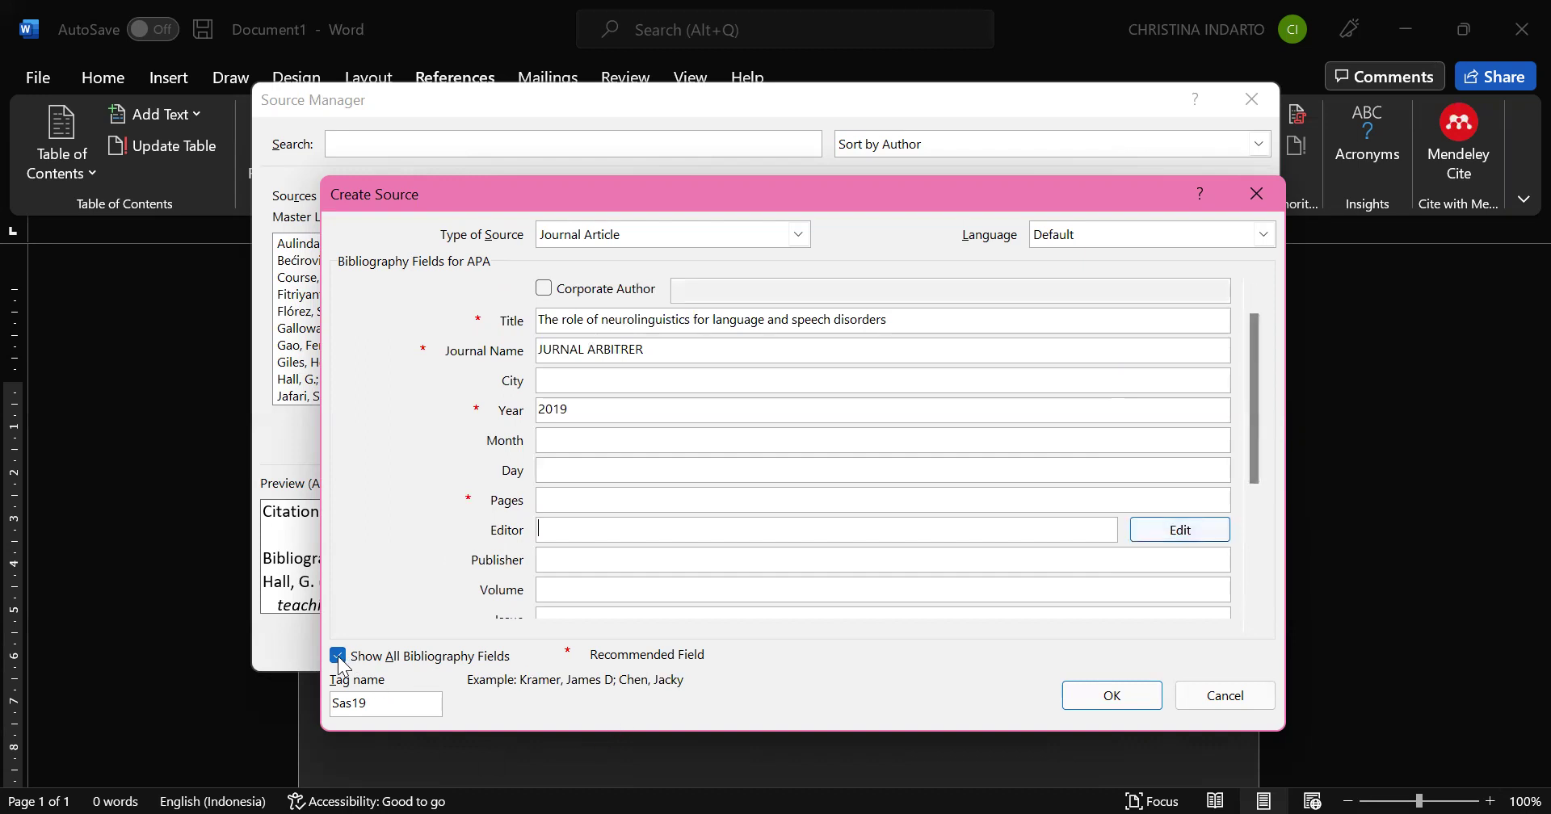
{"action": "left_click", "coordinate": [338, 659]}
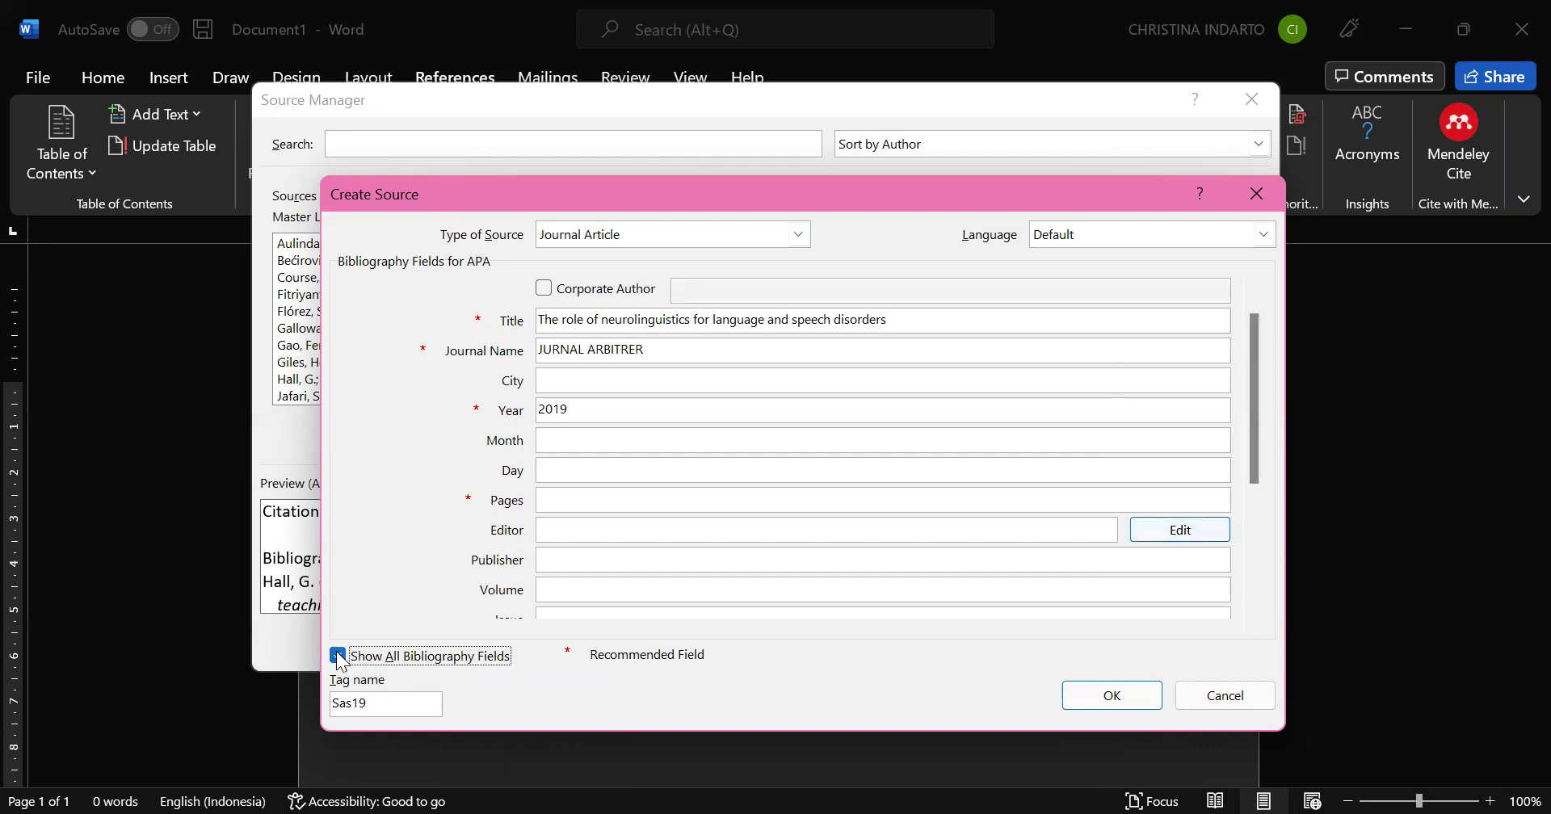
{"action": "left_click", "coordinate": [612, 440]}
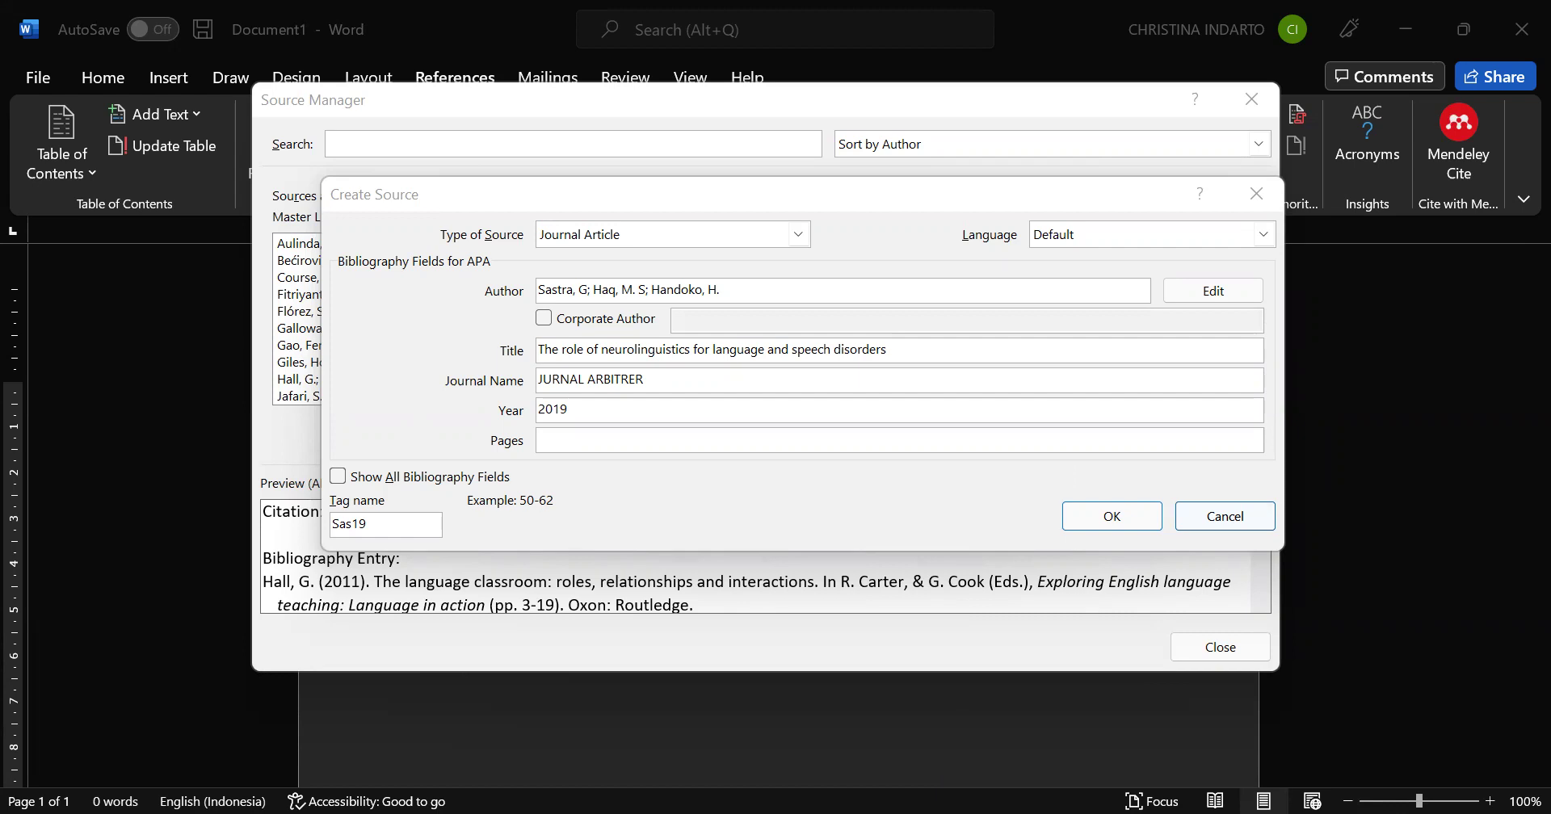
Edit the pasted volume details in the Pages field to read '6(2), 147-155.'
{"action": "left_click", "coordinate": [582, 443]}
{"action": "type", "text": "VOL 6 NO. 2"}
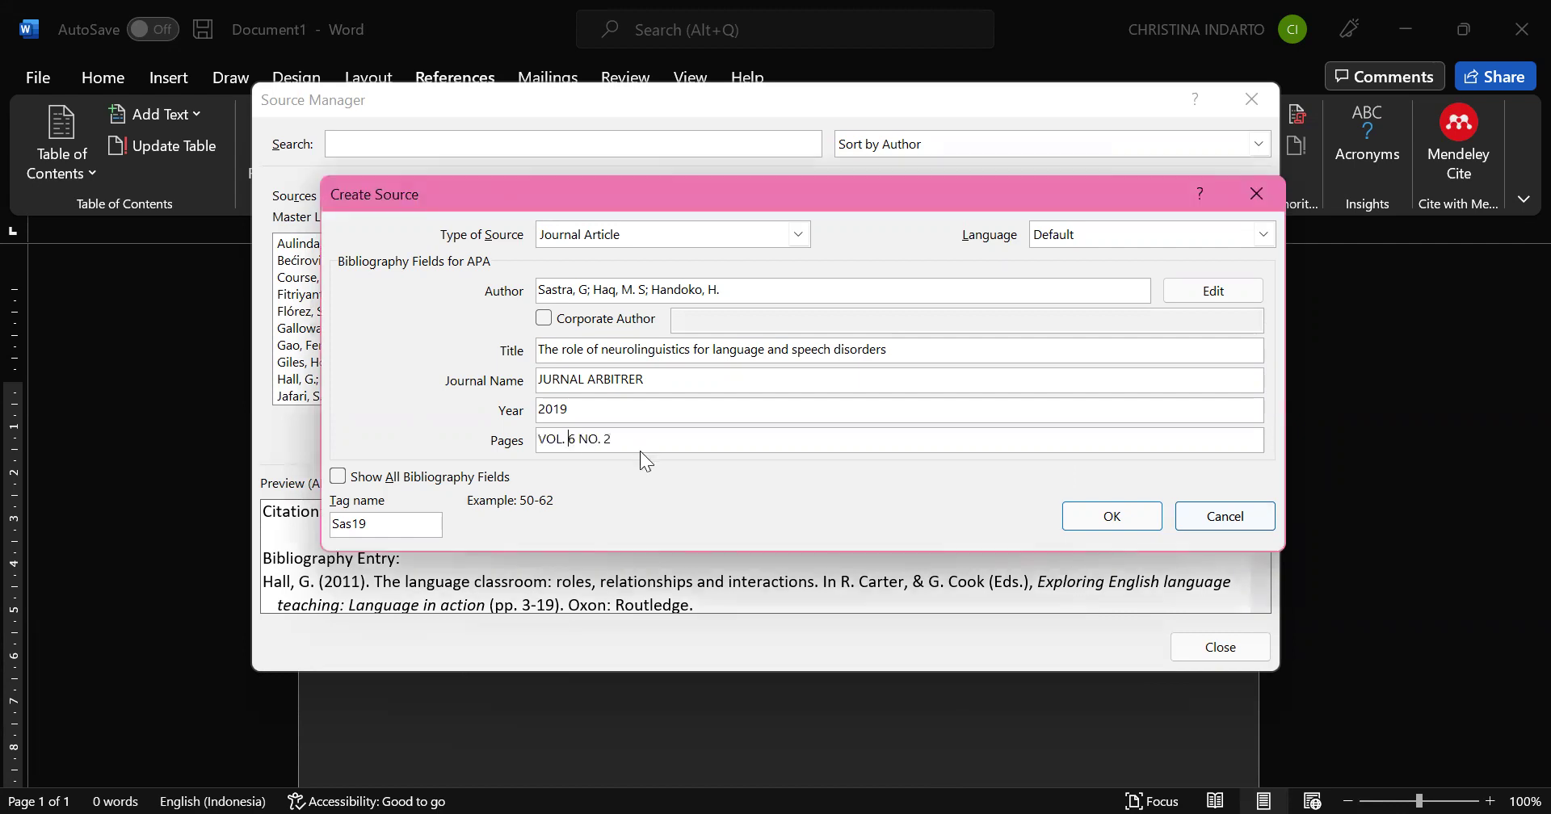
{"action": "key", "text": "BackSpace"}
{"action": "key", "text": "BackSpace"}
{"action": "key", "text": "BackSpace"}
{"action": "left_click", "coordinate": [576, 440]}
{"action": "key", "text": "BackSpace"}
{"action": "key", "text": "BackSpace"}
{"action": "key", "text": "BackSpace"}
{"action": "type", "text": ")"}
{"action": "type", "text": ","}
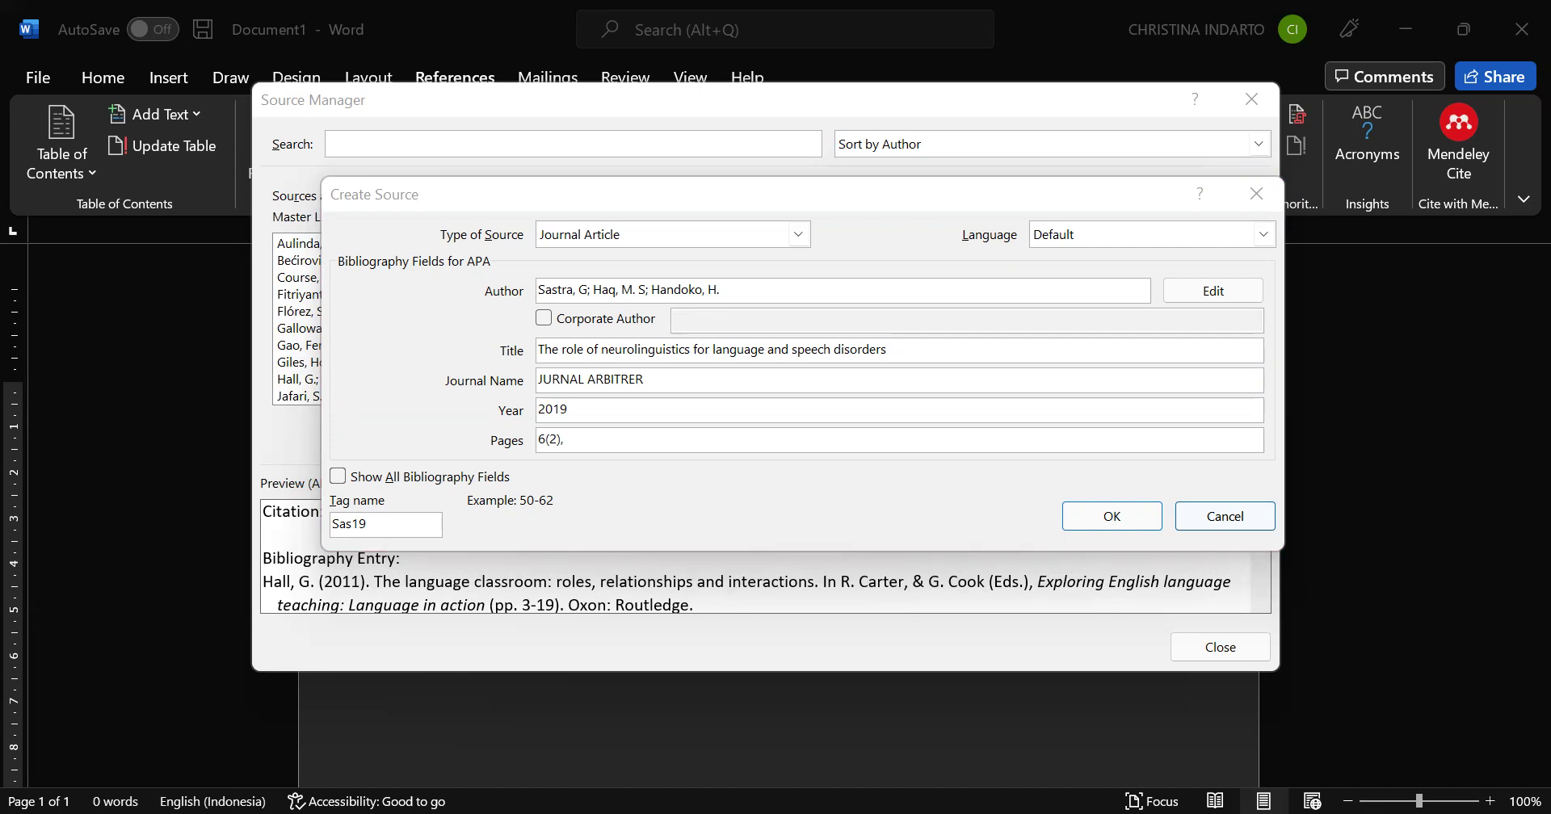
{"action": "type", "text": " 147-"}
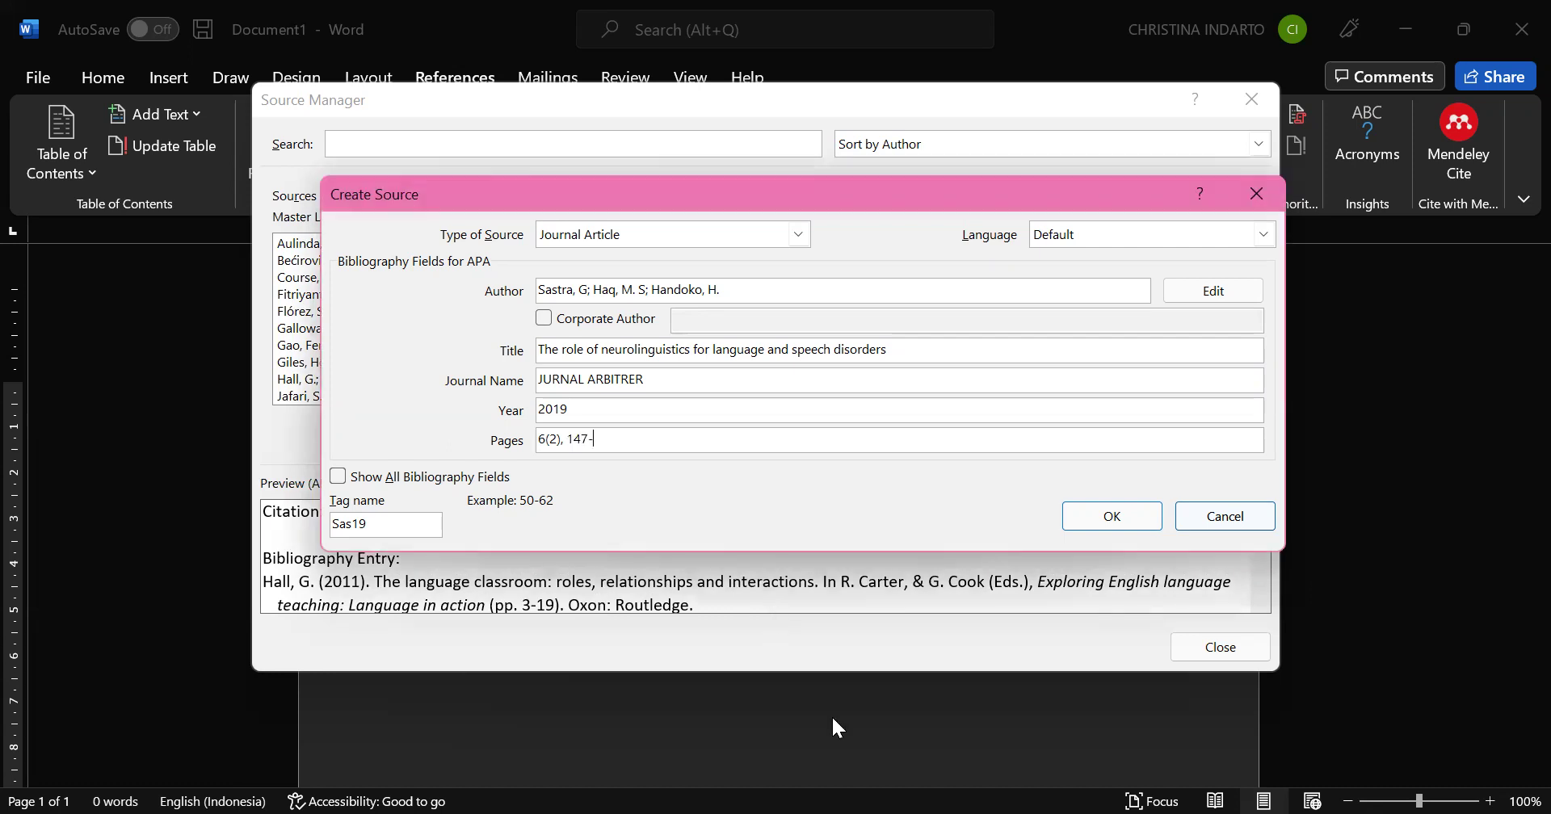
{"action": "left_click", "coordinate": [1326, 430]}
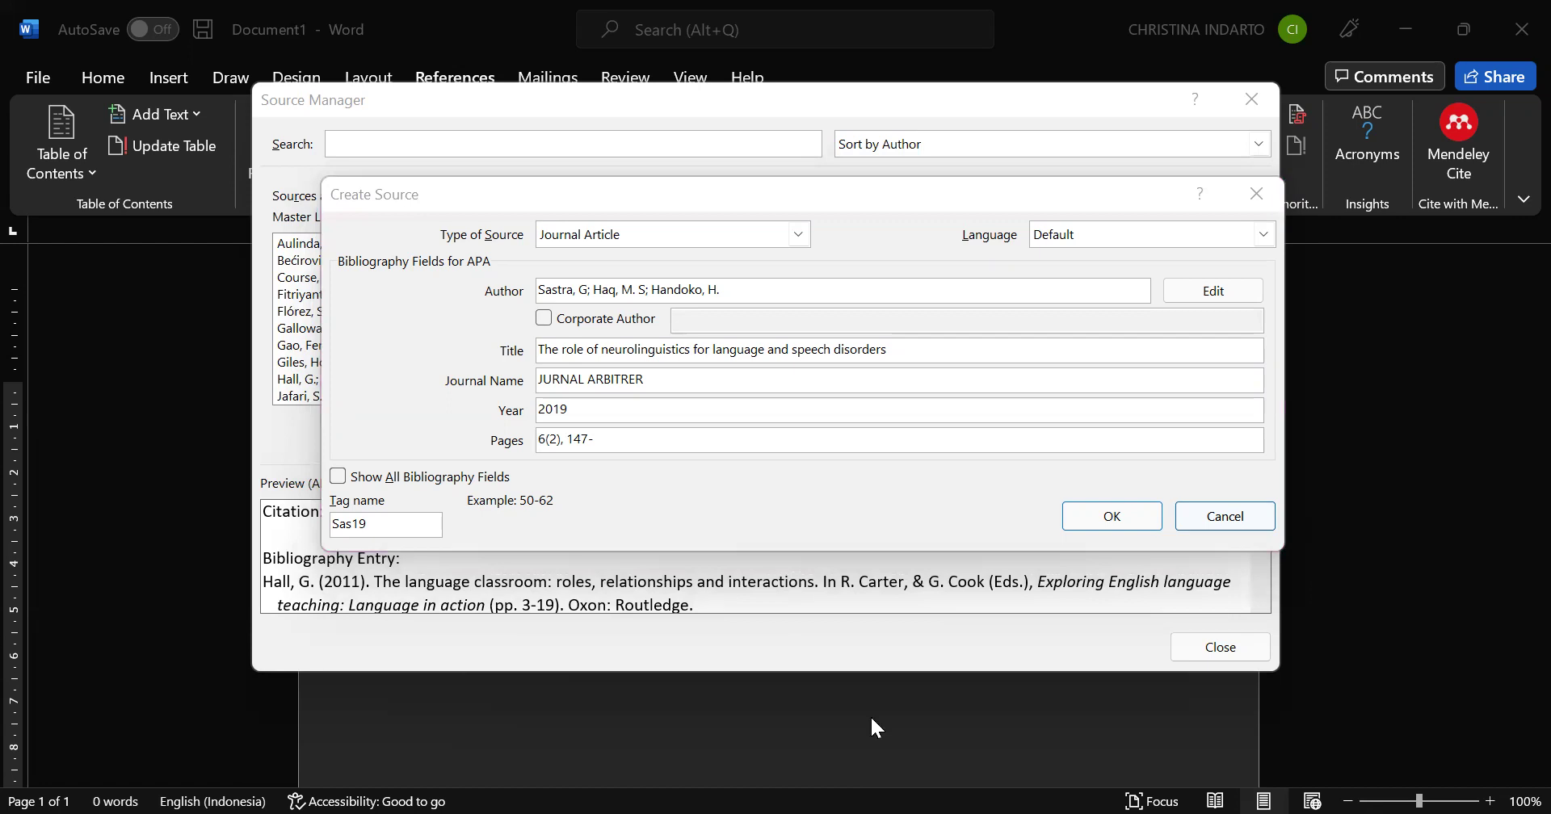
{"action": "left_click", "coordinate": [816, 475]}
{"action": "type", "text": "155"}
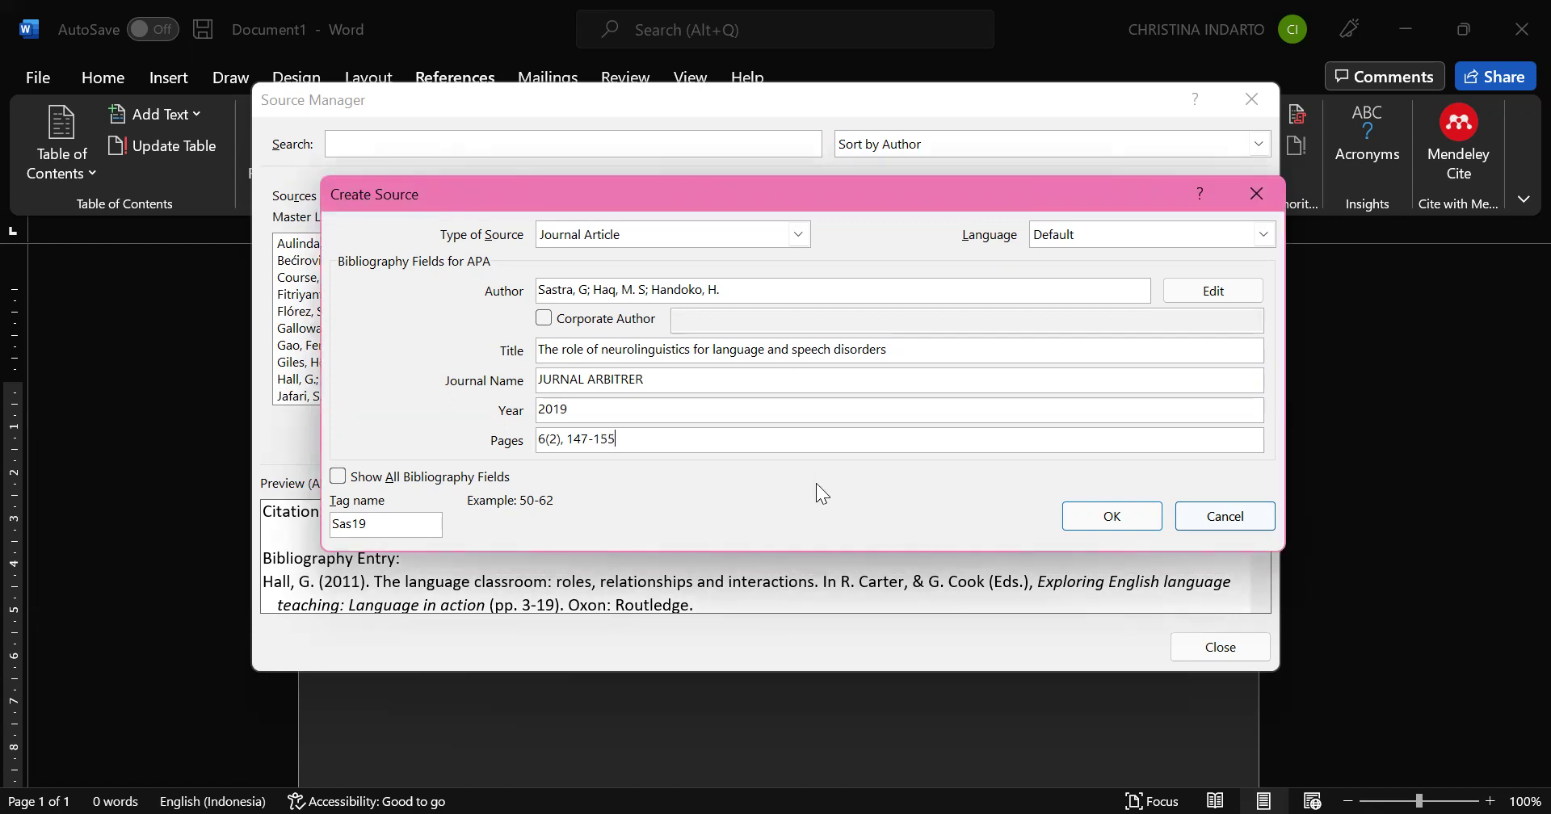
{"action": "type", "text": "."}
{"action": "key", "text": "alt+Tab"}
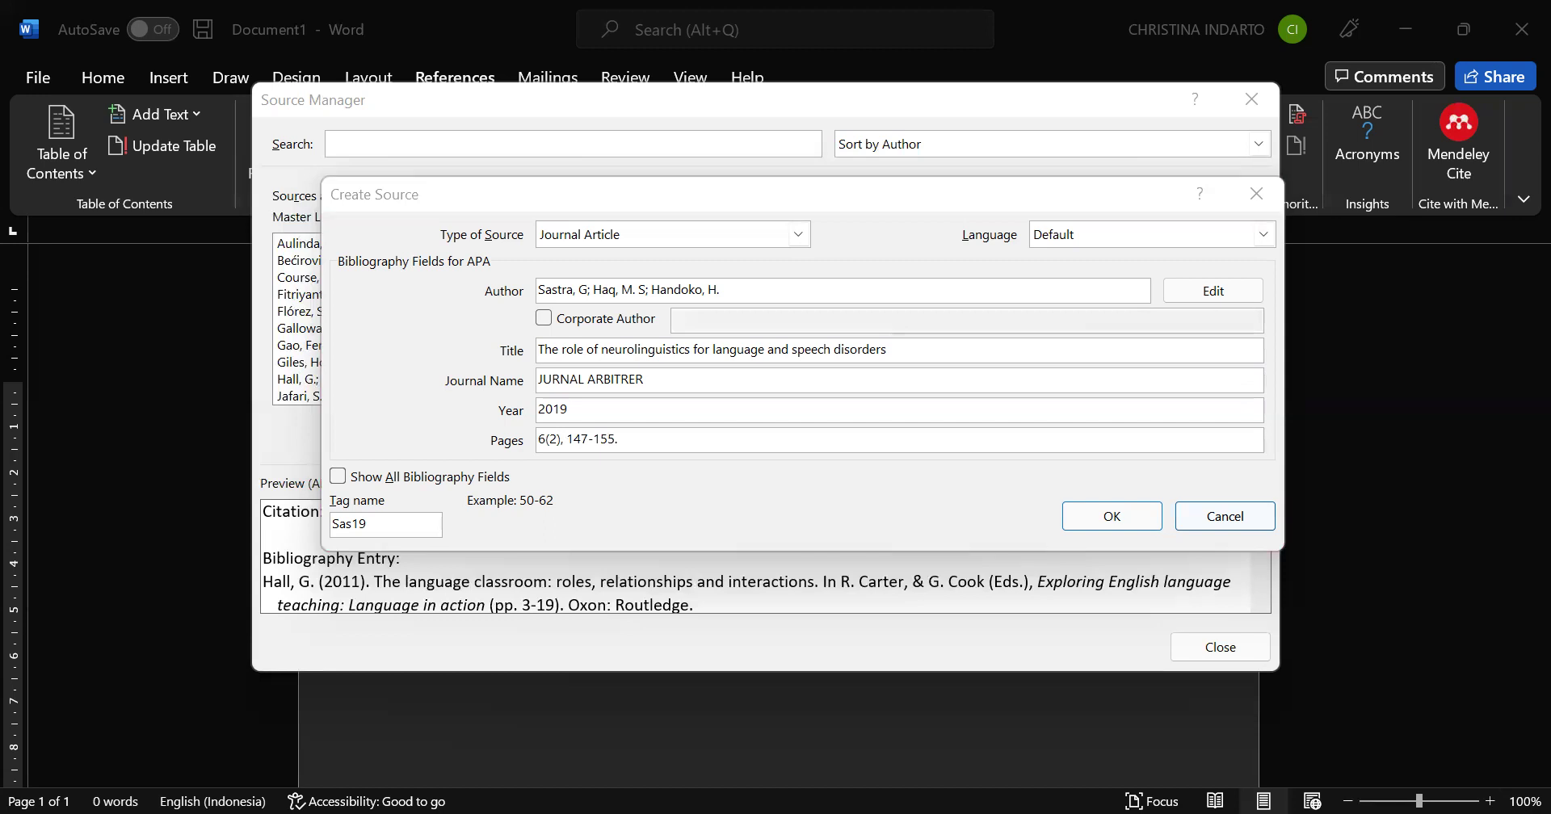
{"action": "left_click", "coordinate": [651, 442]}
{"action": "type", "text": "DOI: https://doi.org/10.25077/ar.6.2.147-154.2019"}
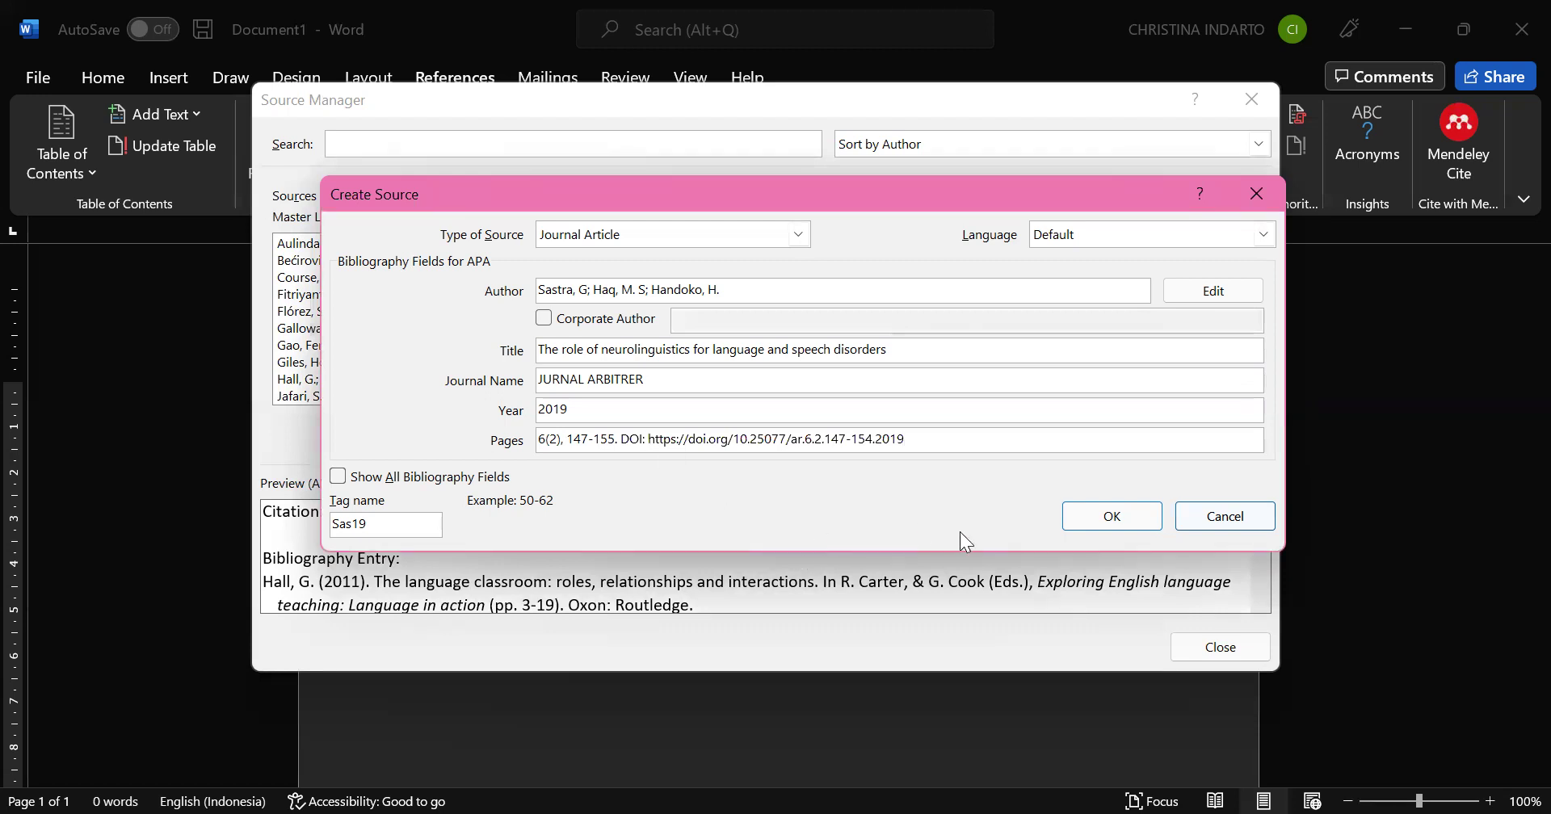
Save the journal article source, close Source Manager, and insert a bibliography of the three sources
{"action": "left_click", "coordinate": [1119, 517]}
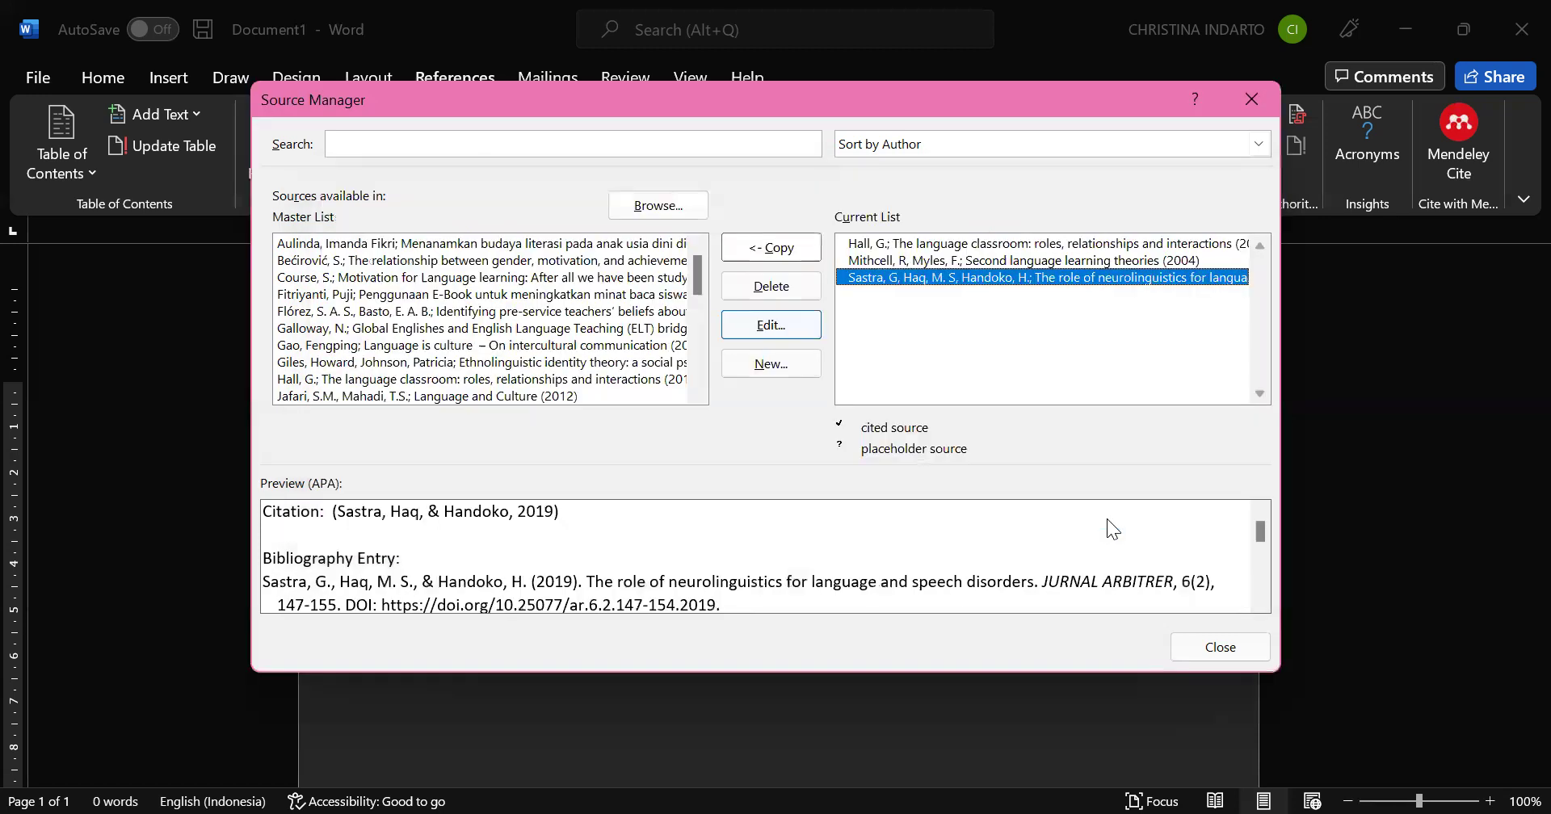
{"action": "left_click", "coordinate": [1219, 656]}
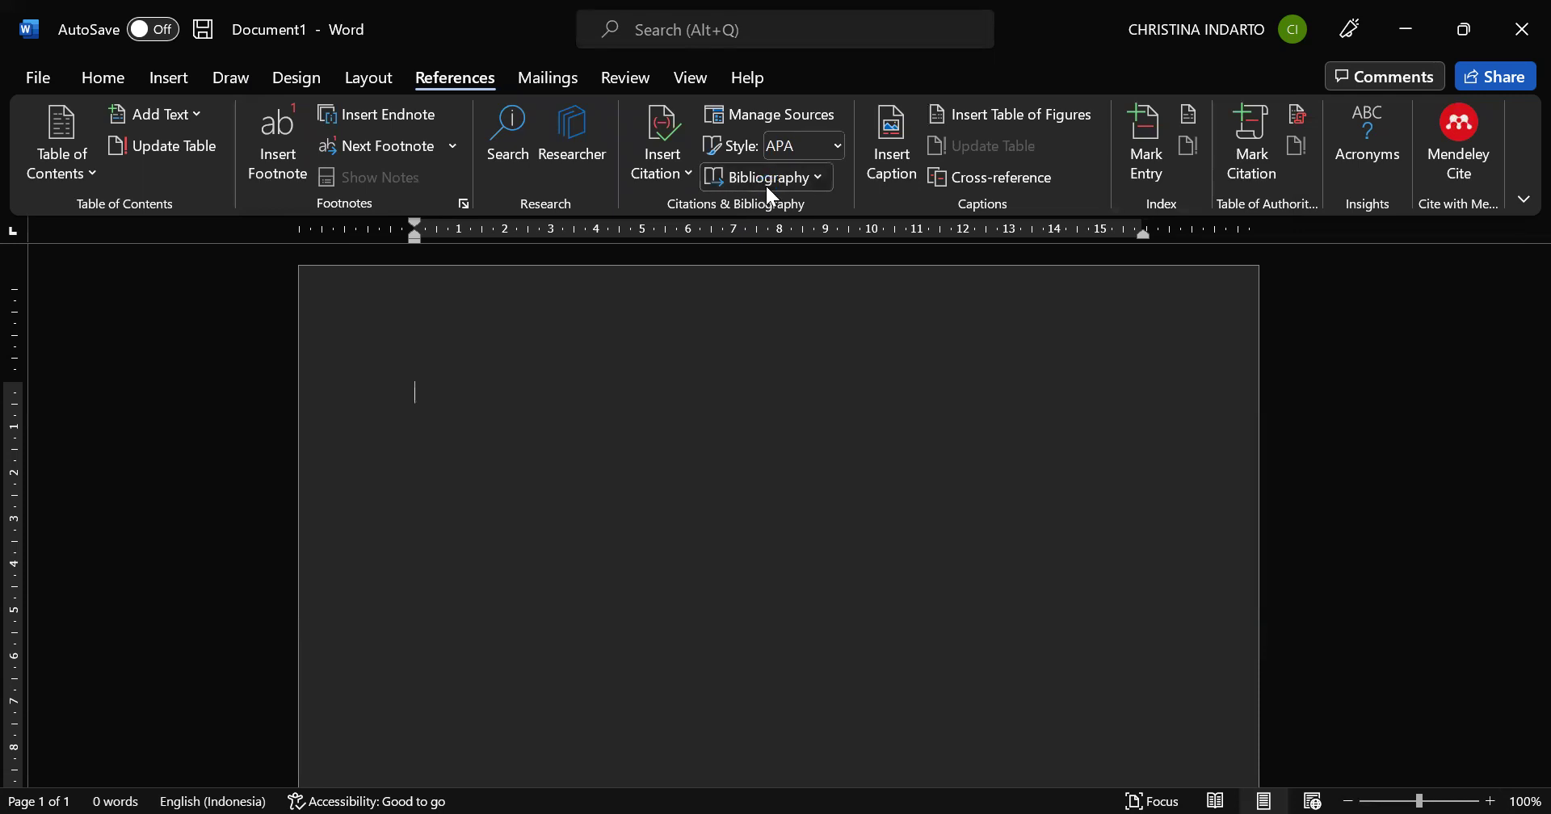
{"action": "left_click", "coordinate": [769, 179]}
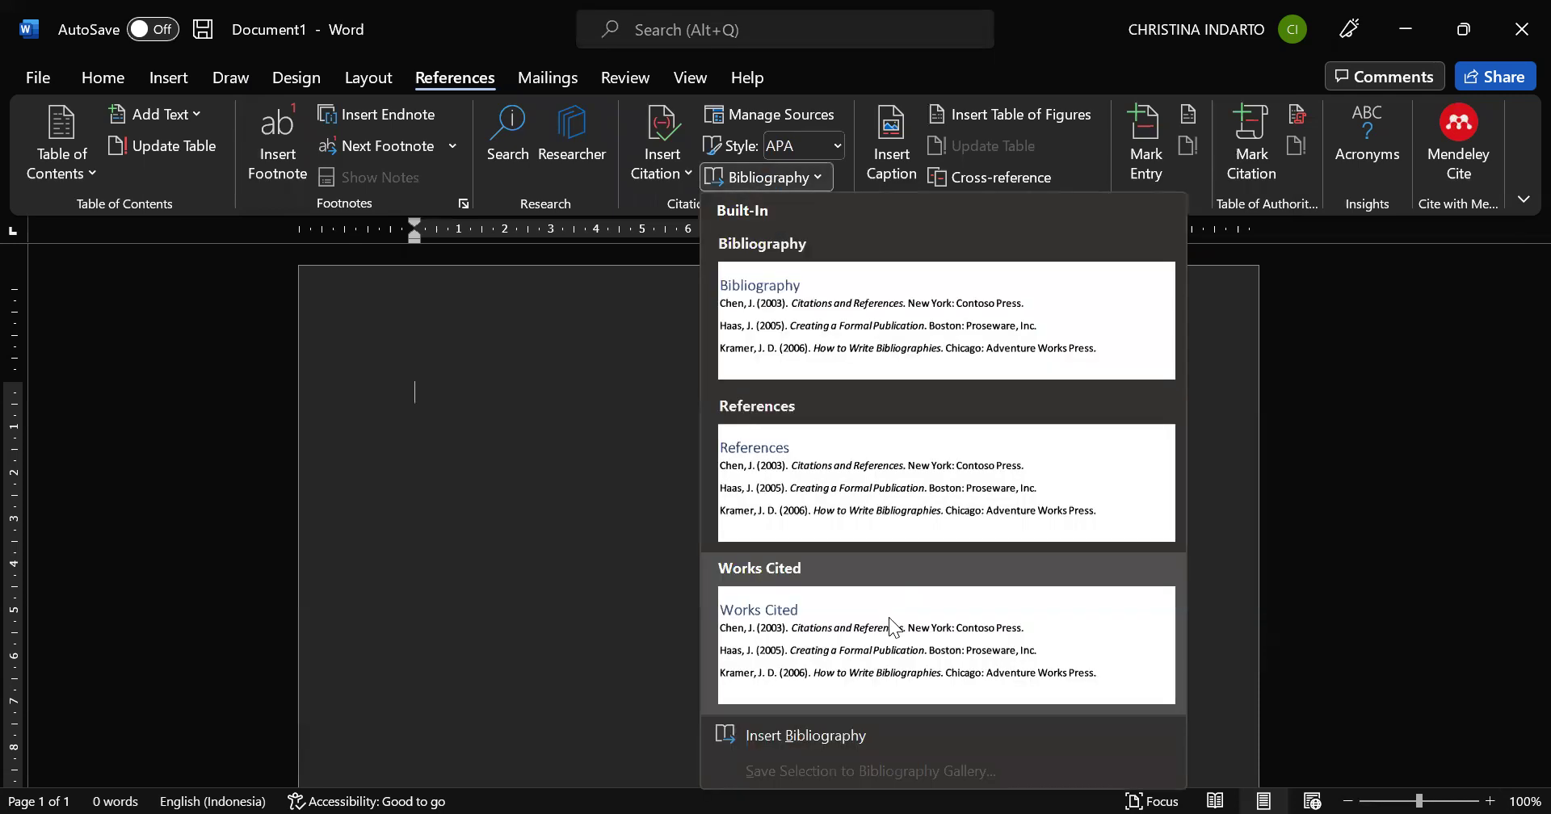
{"action": "left_click", "coordinate": [814, 733]}
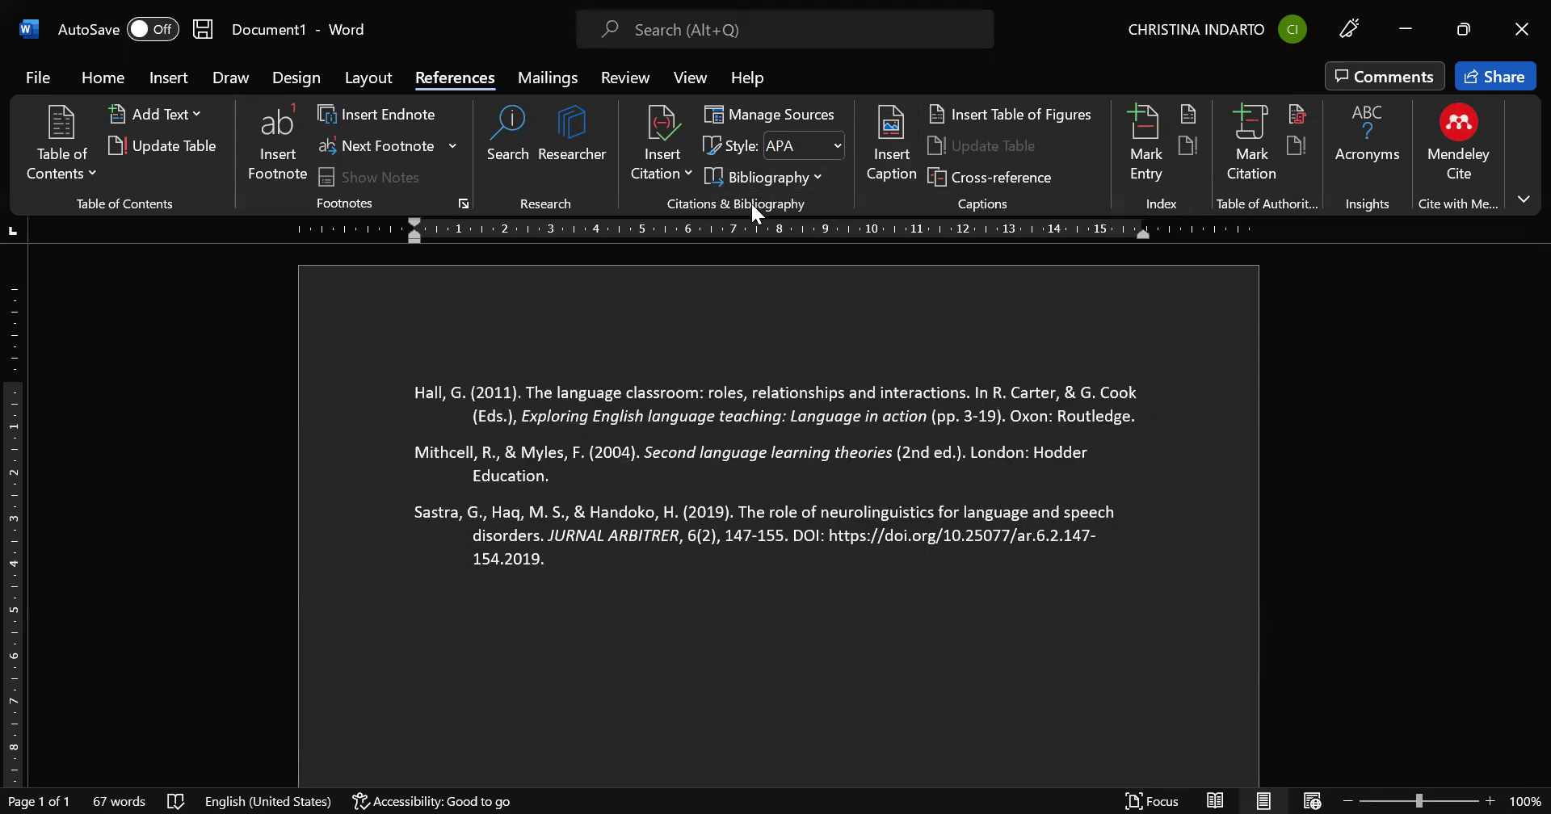
{"action": "left_click", "coordinate": [778, 186]}
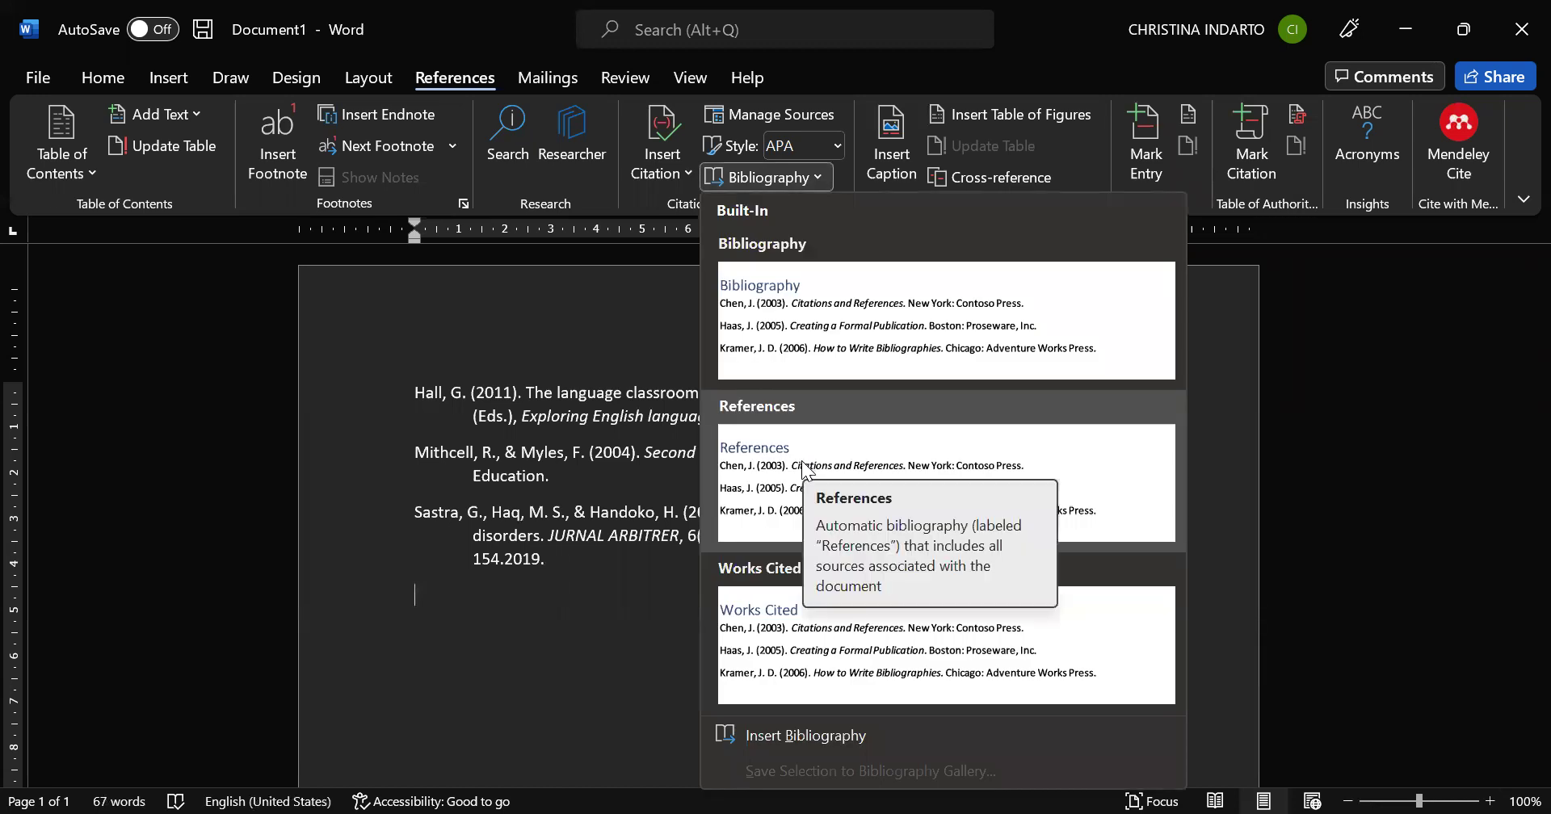
Insert the 'References' bibliography and delete the earlier untitled bibliography above it
{"action": "left_click", "coordinate": [804, 471]}
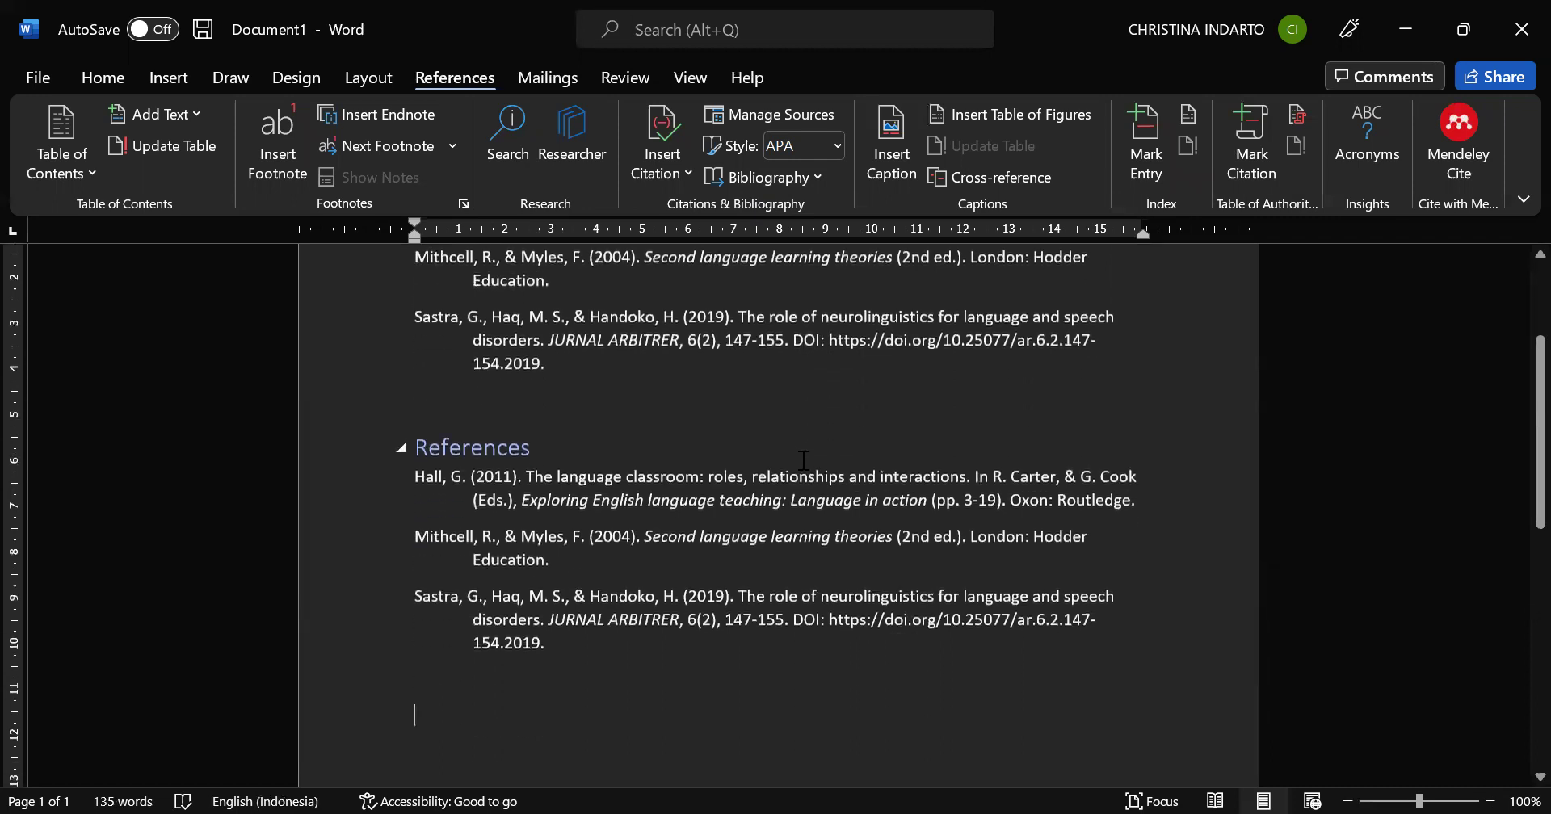
{"action": "left_click", "coordinate": [804, 461]}
{"action": "scroll", "coordinate": [594, 574], "scroll_direction": "up", "scroll_amount": 3}
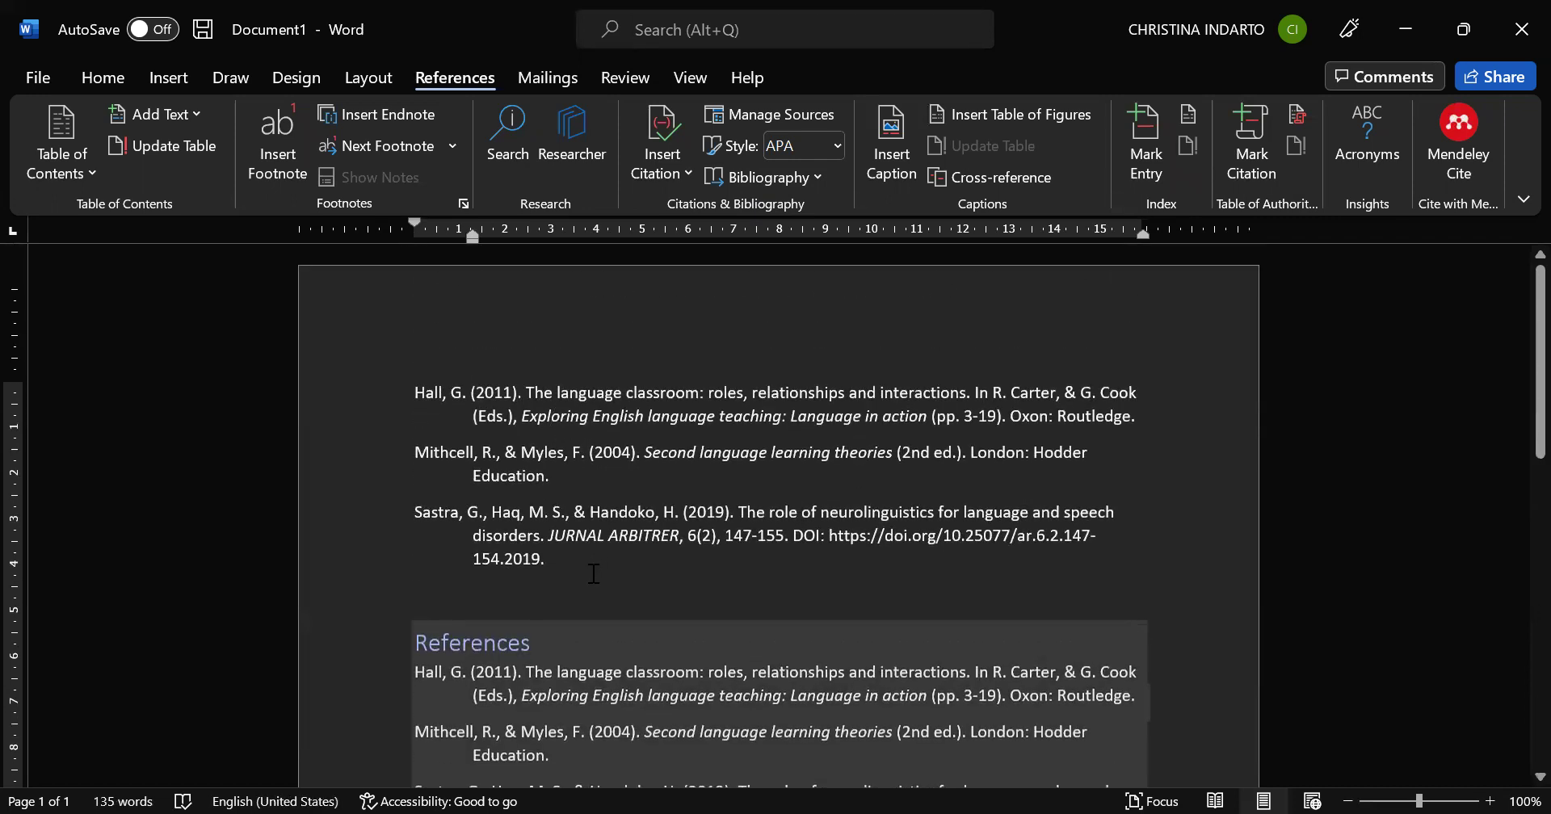
{"action": "left_click_drag", "start_coordinate": [593, 573], "coordinate": [350, 343]}
{"action": "key", "text": "Delete"}
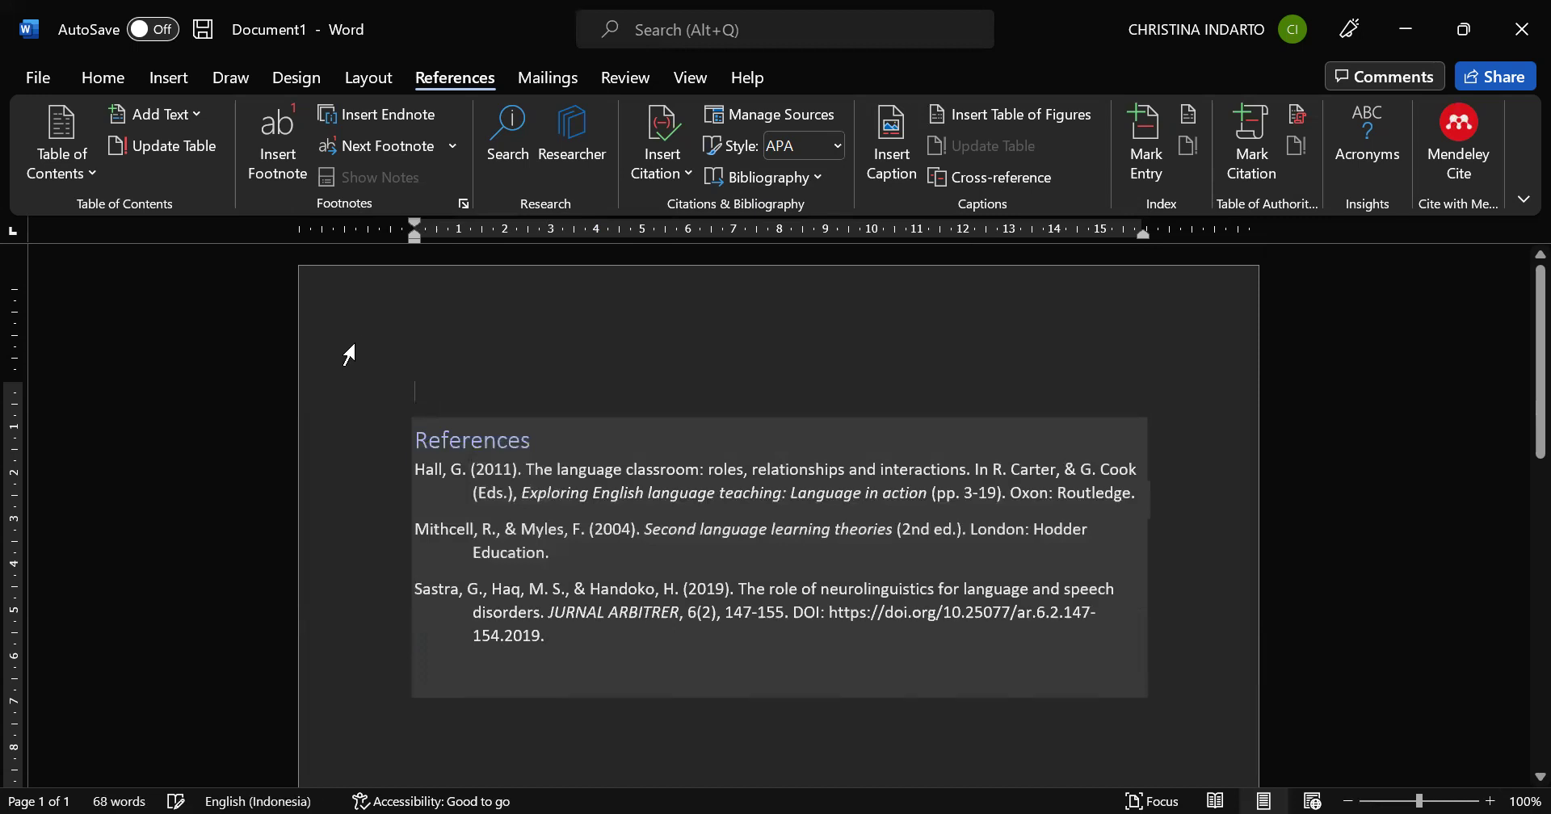
{"action": "scroll", "coordinate": [691, 646], "scroll_direction": "down", "scroll_amount": 1}
{"action": "left_click", "coordinate": [626, 675]}
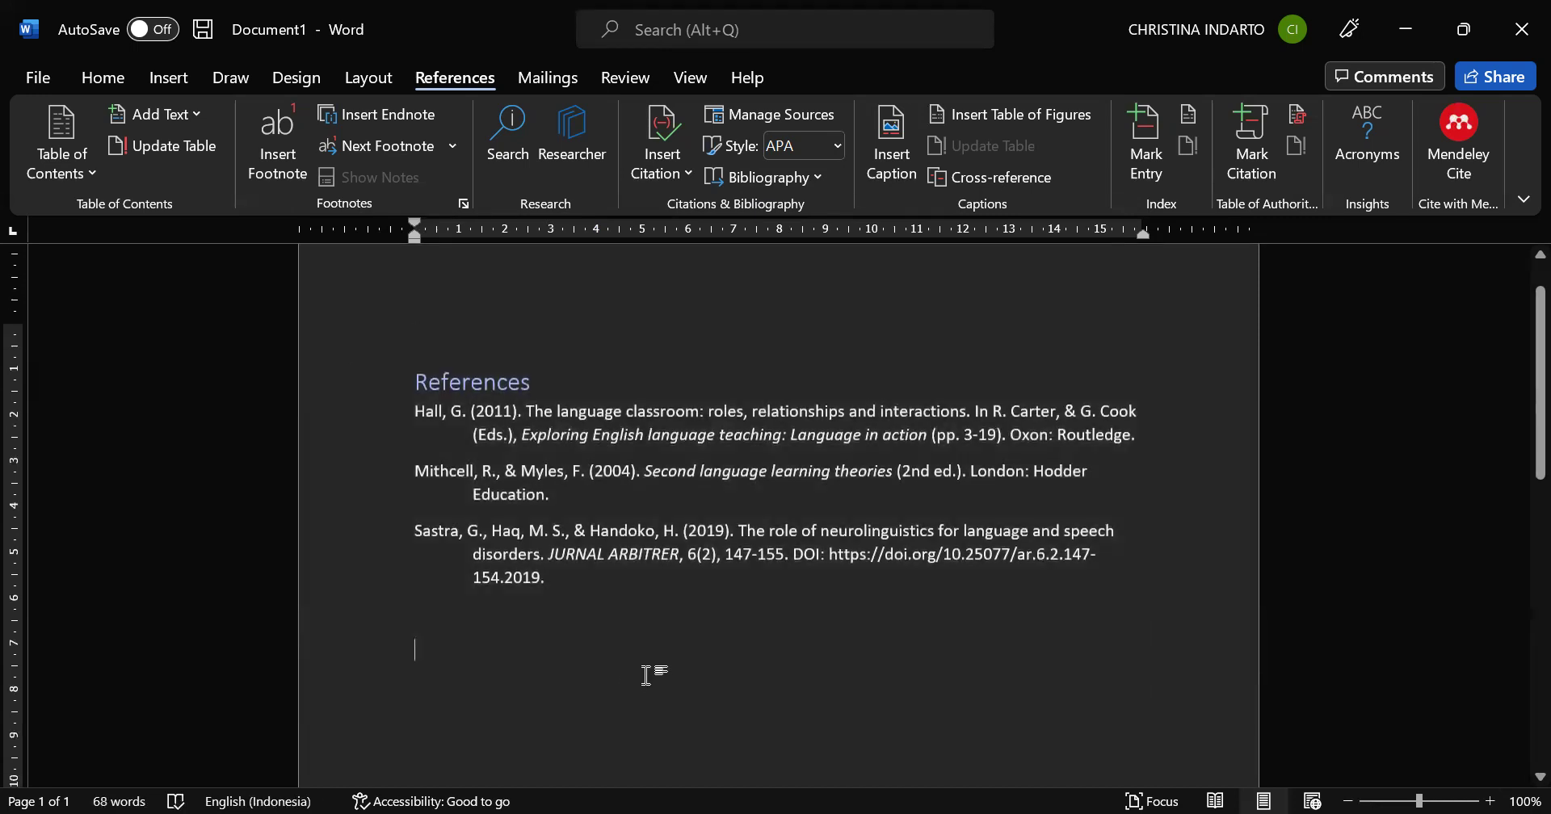